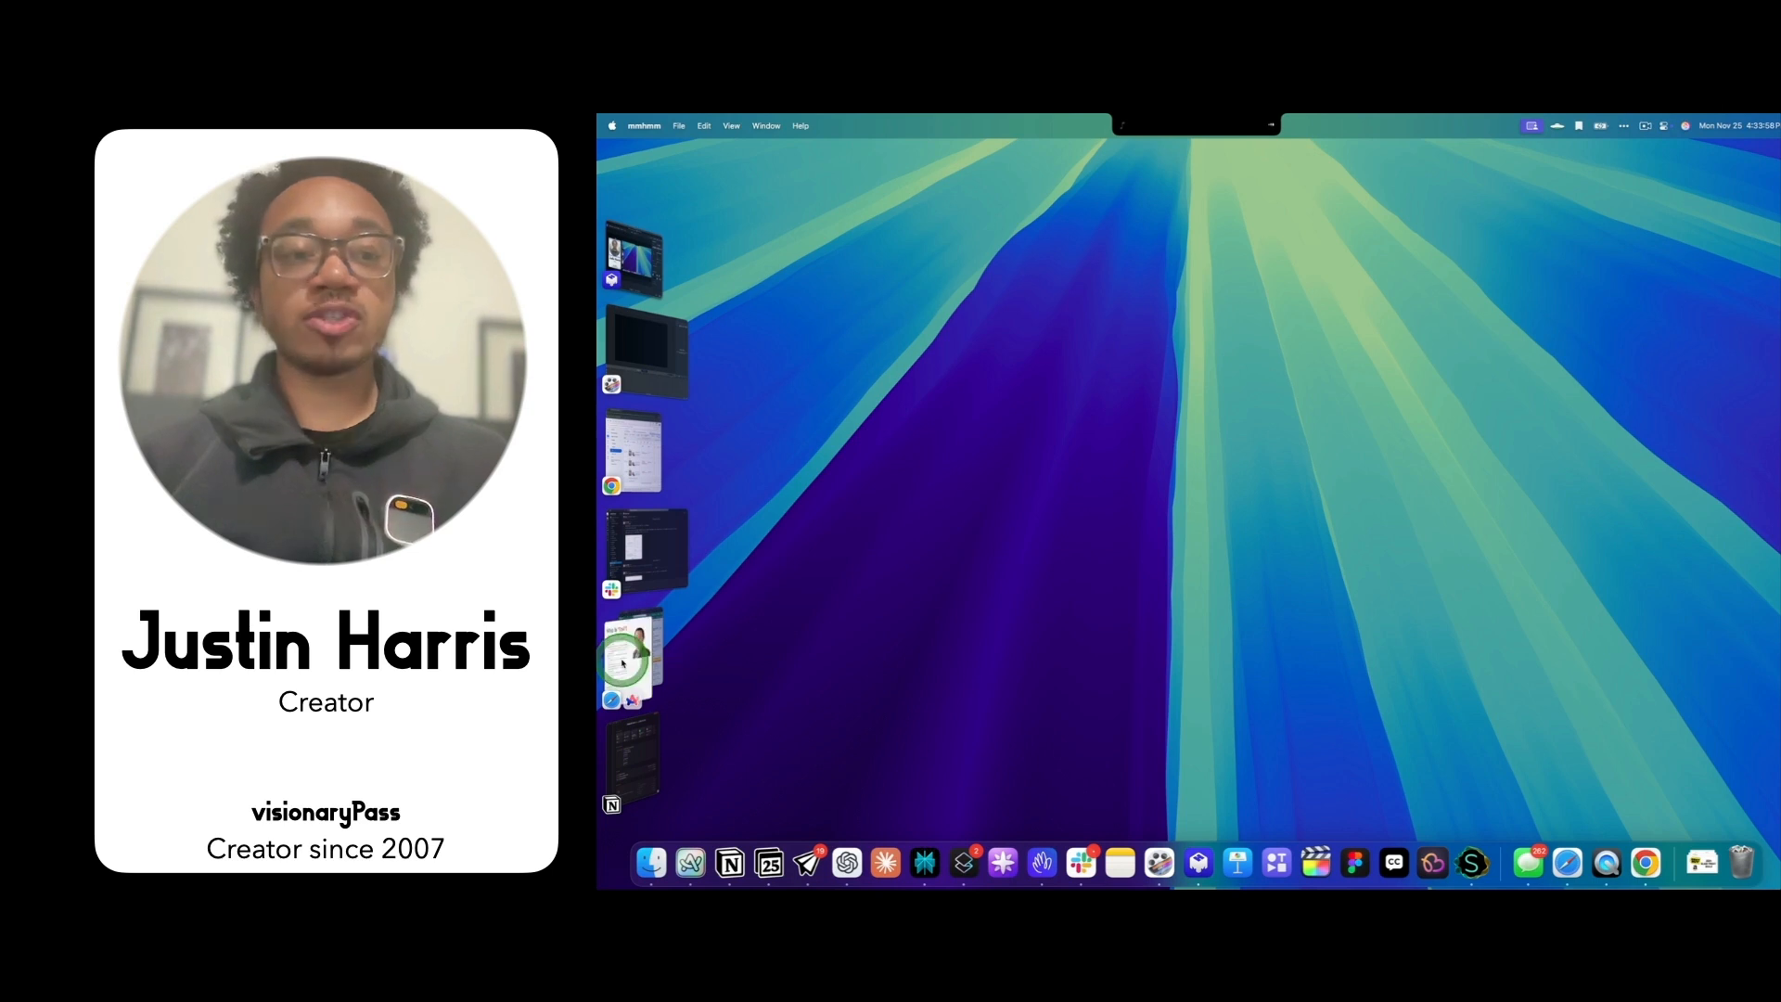
- Bring up the reference profile website, switch to Notion, and examine the recreated page's title, portrait image and bulleted timeline
left_click(616, 656)
left_click(851, 417)
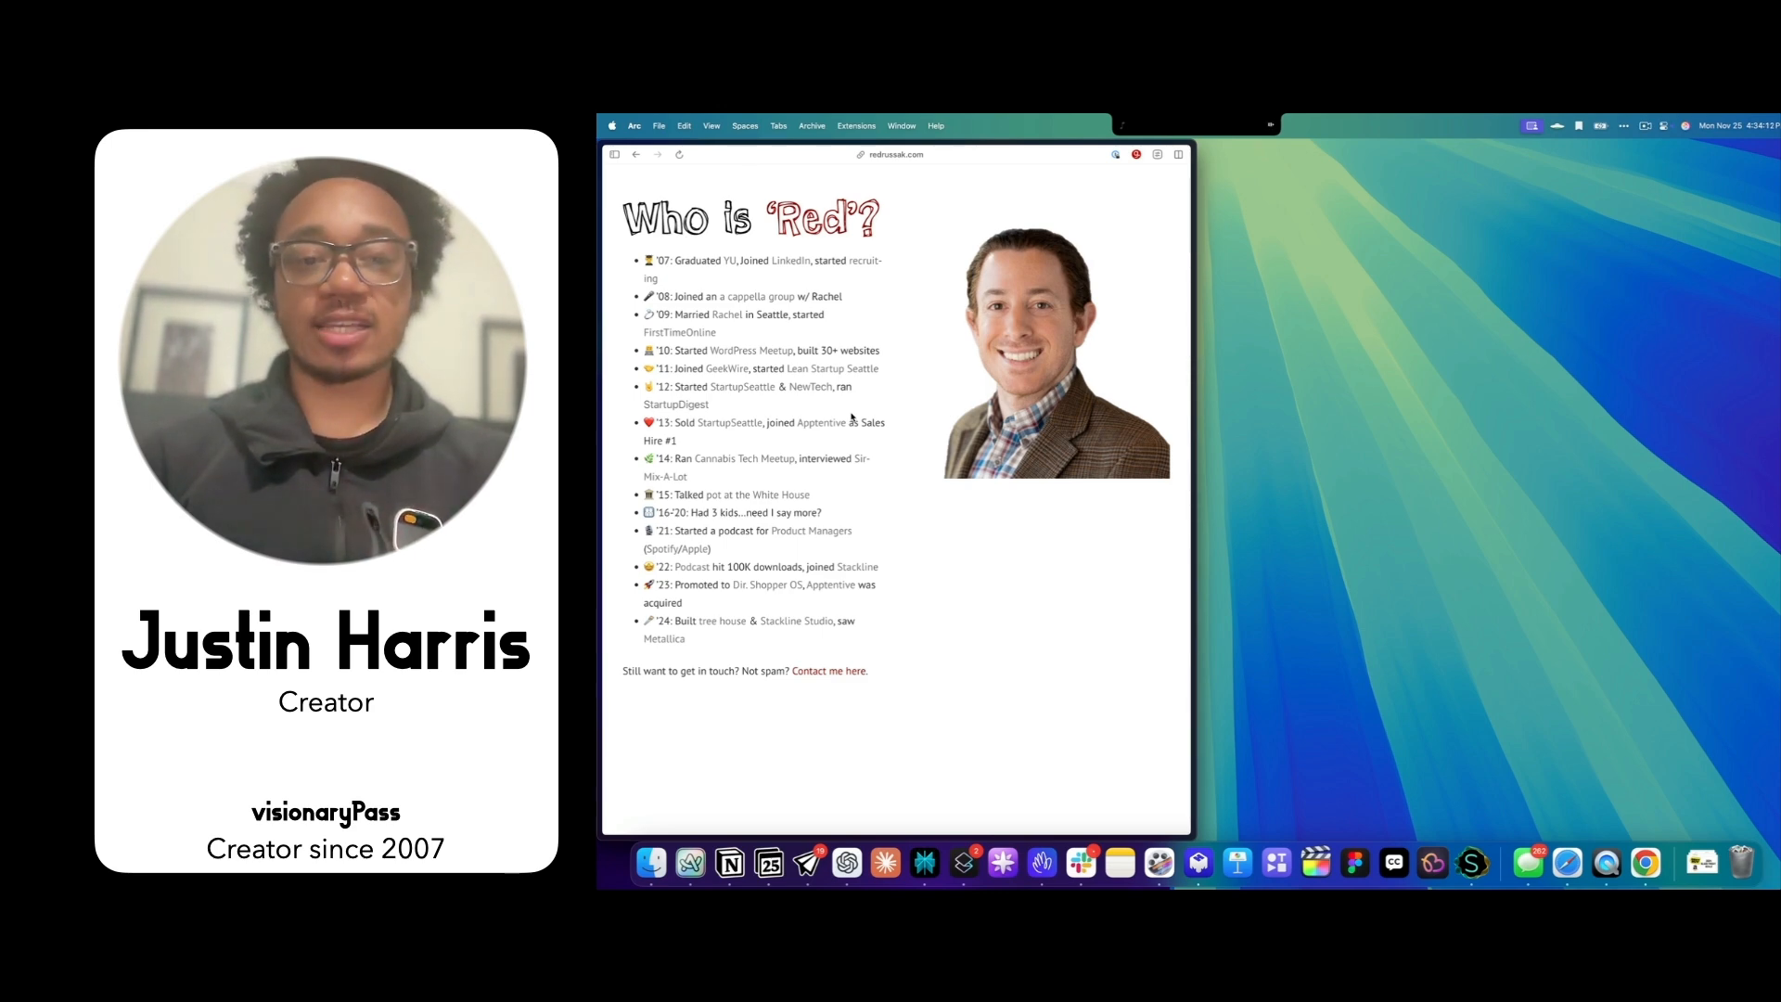
left_click(730, 864)
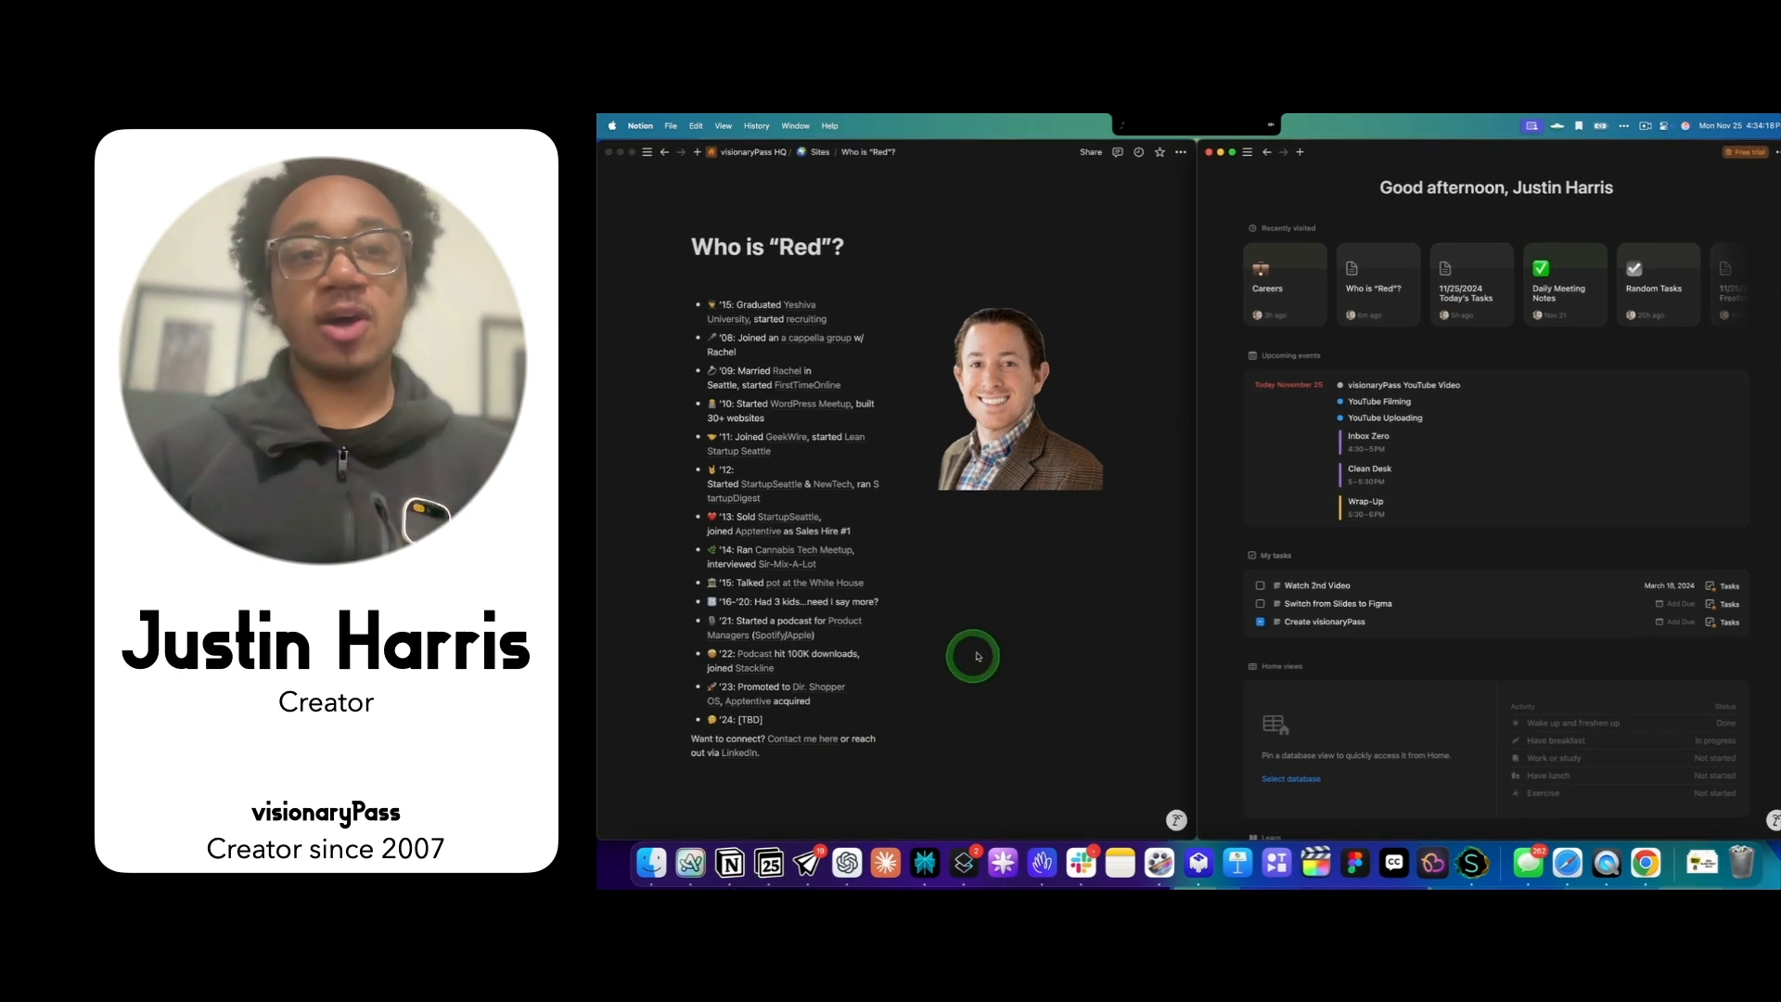
left_click(824, 202)
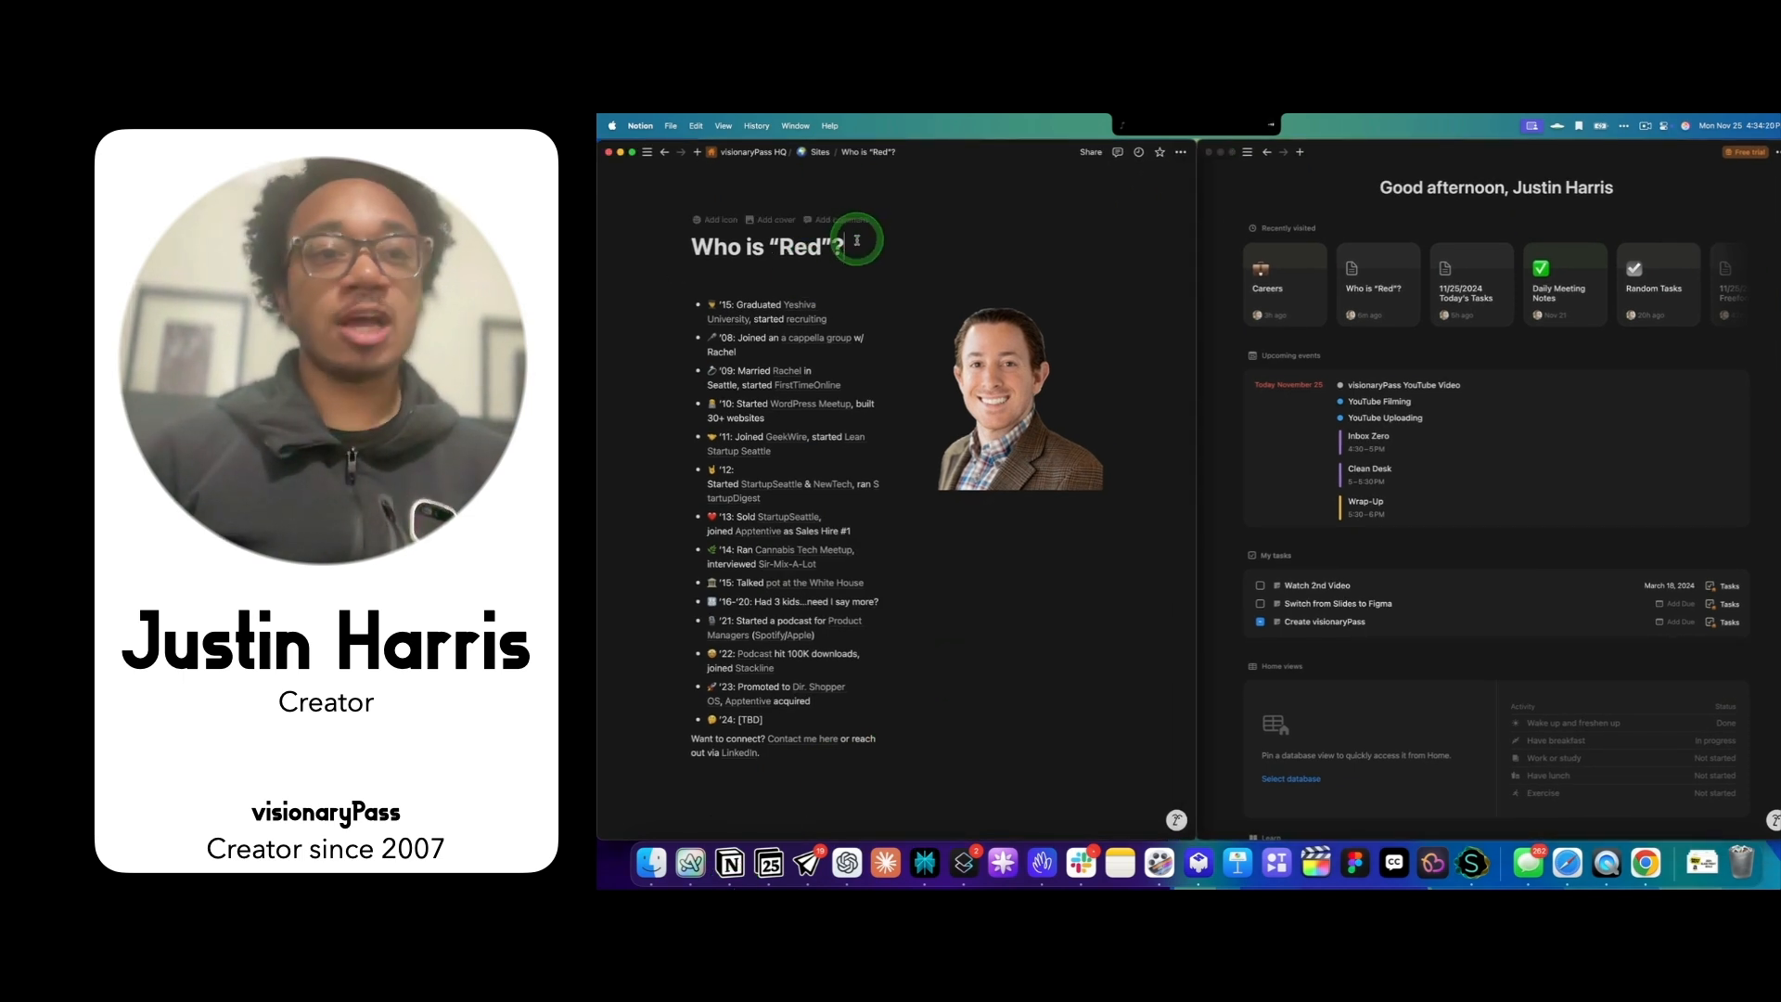
left_click_drag(856, 245, 669, 240)
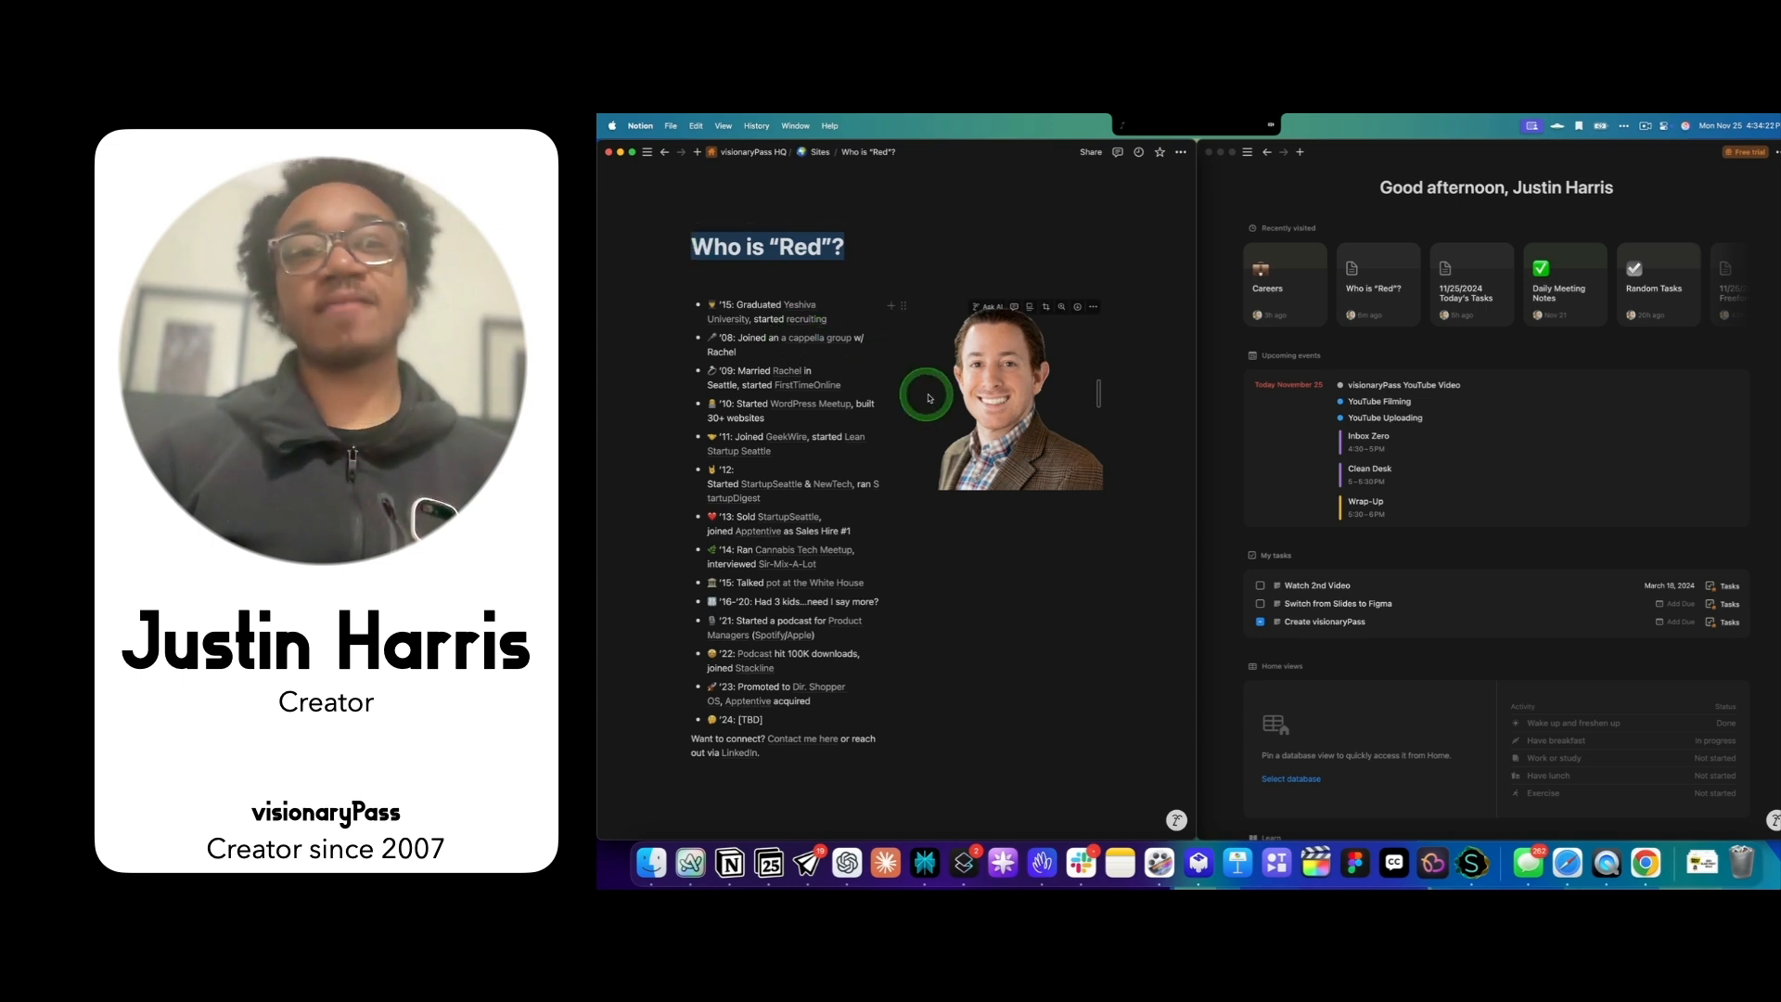
left_click(975, 399)
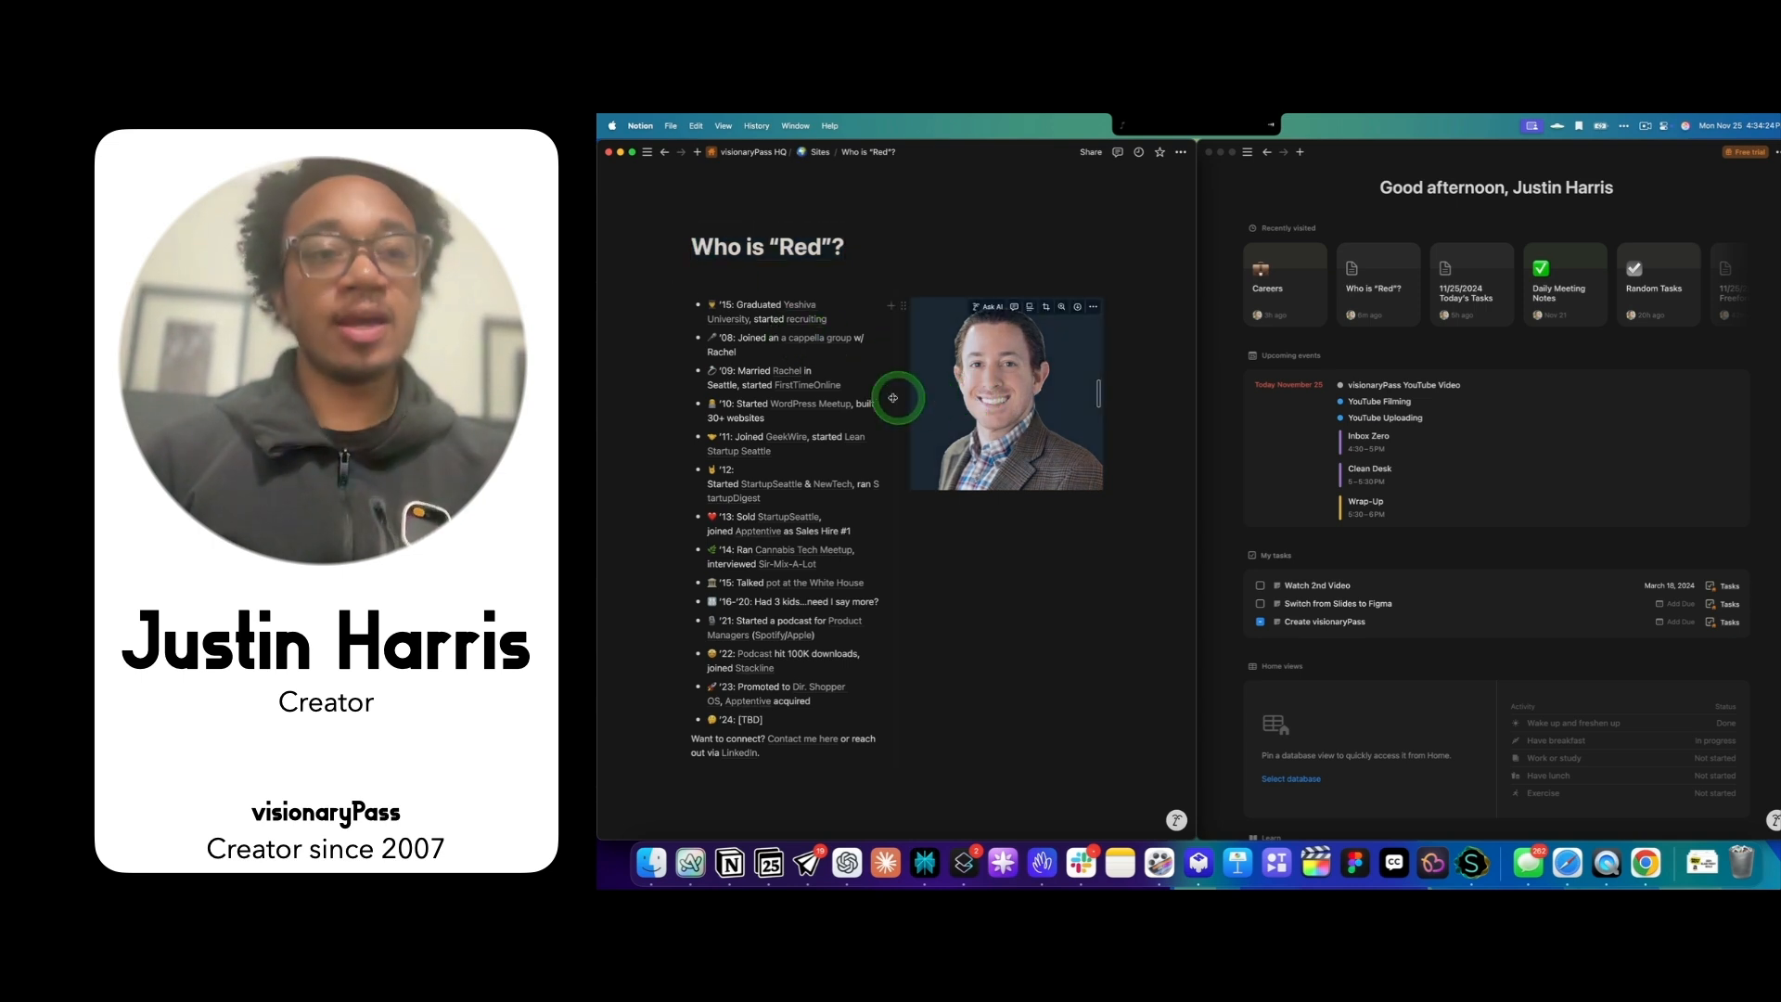
left_click(834, 368)
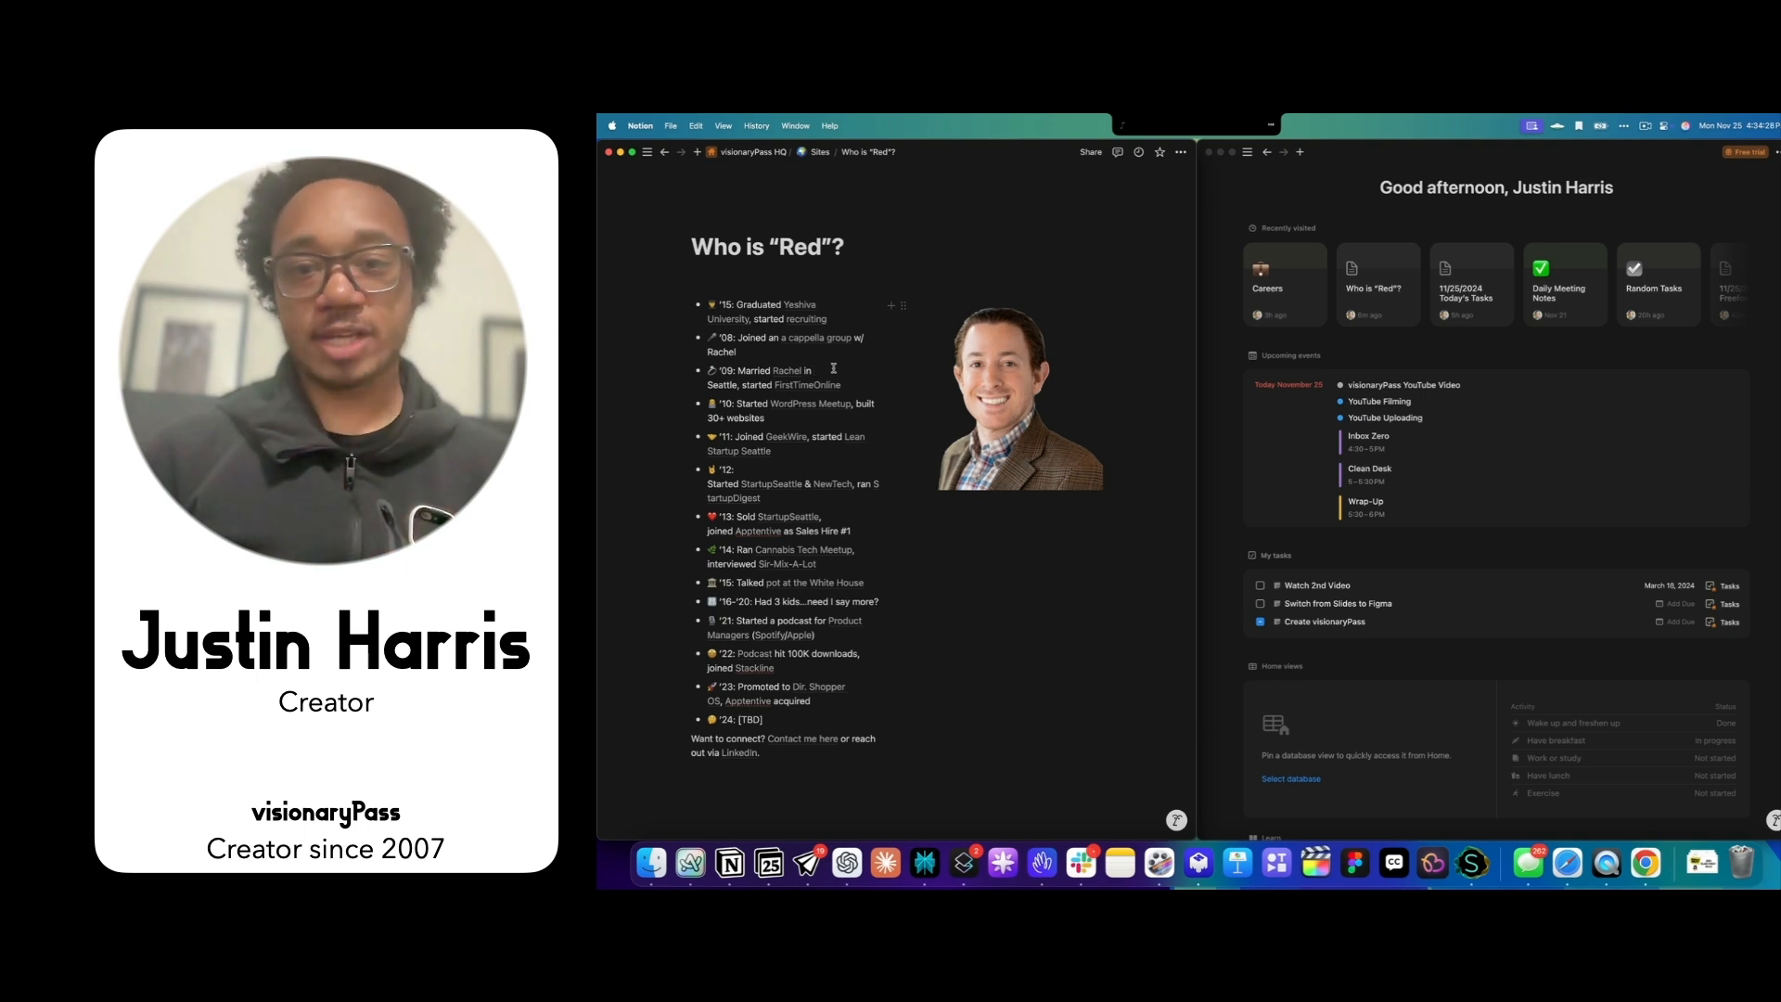
- Create a new page in a new tab and open it from the recently visited pages
left_click(1311, 191)
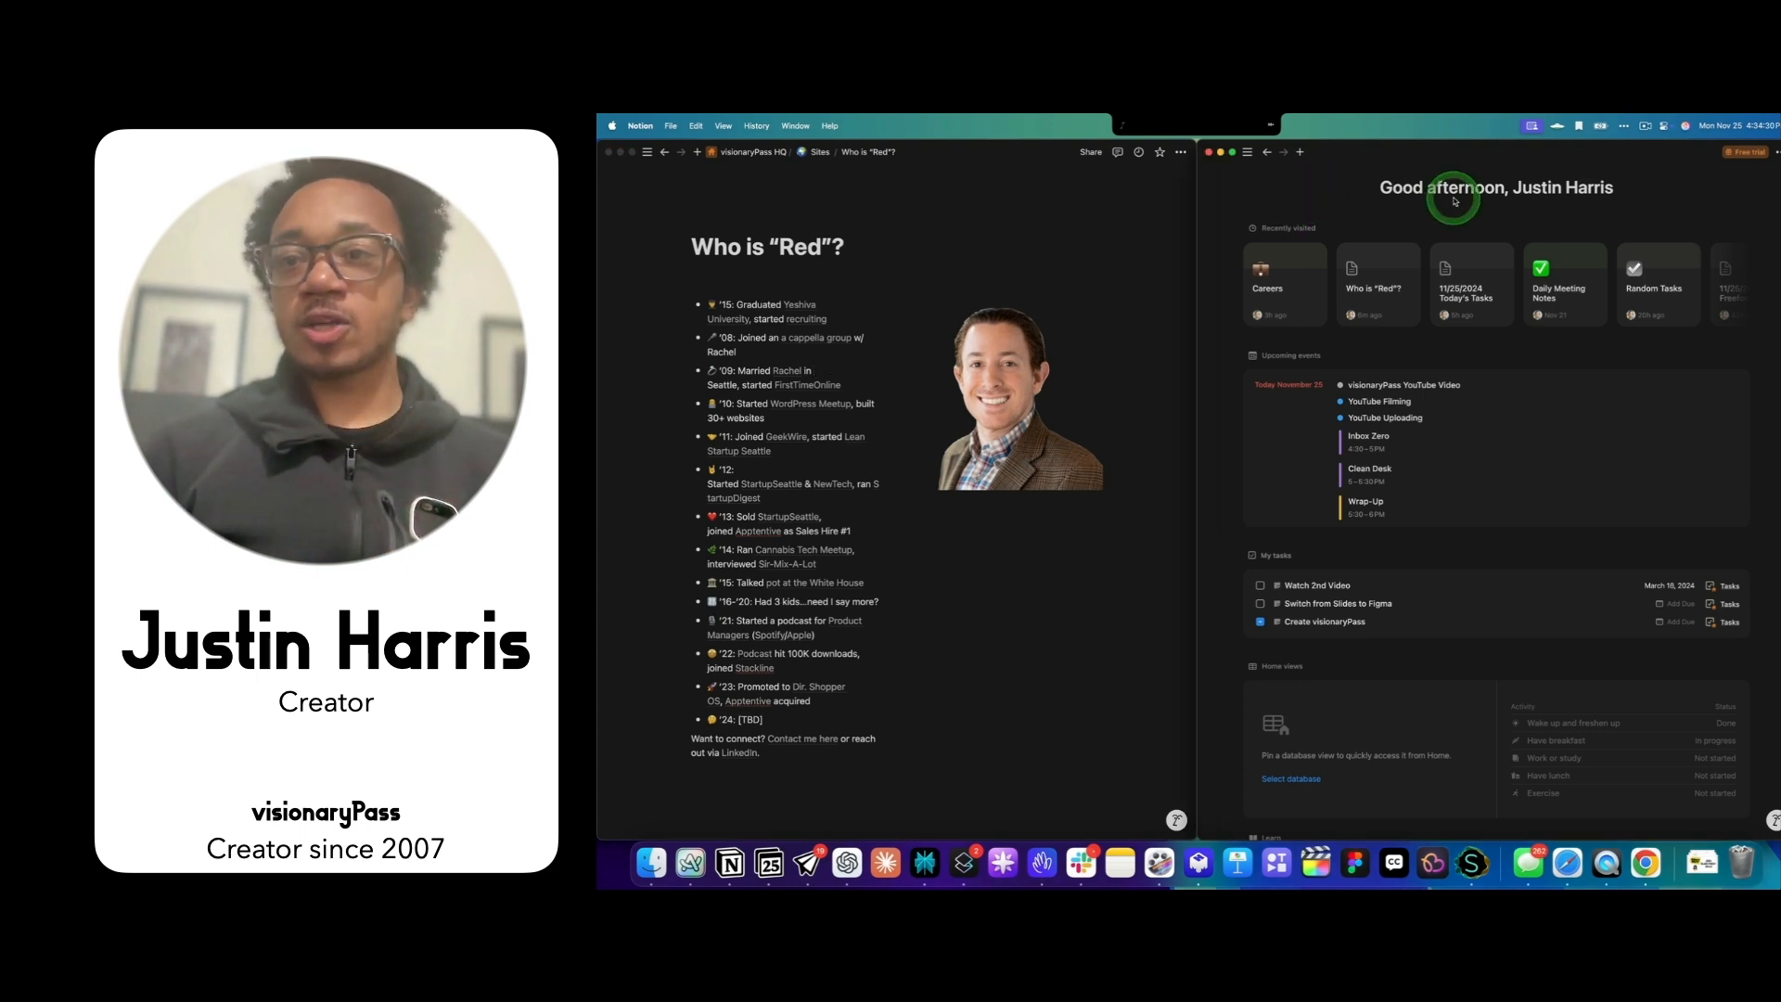
left_click(1299, 152)
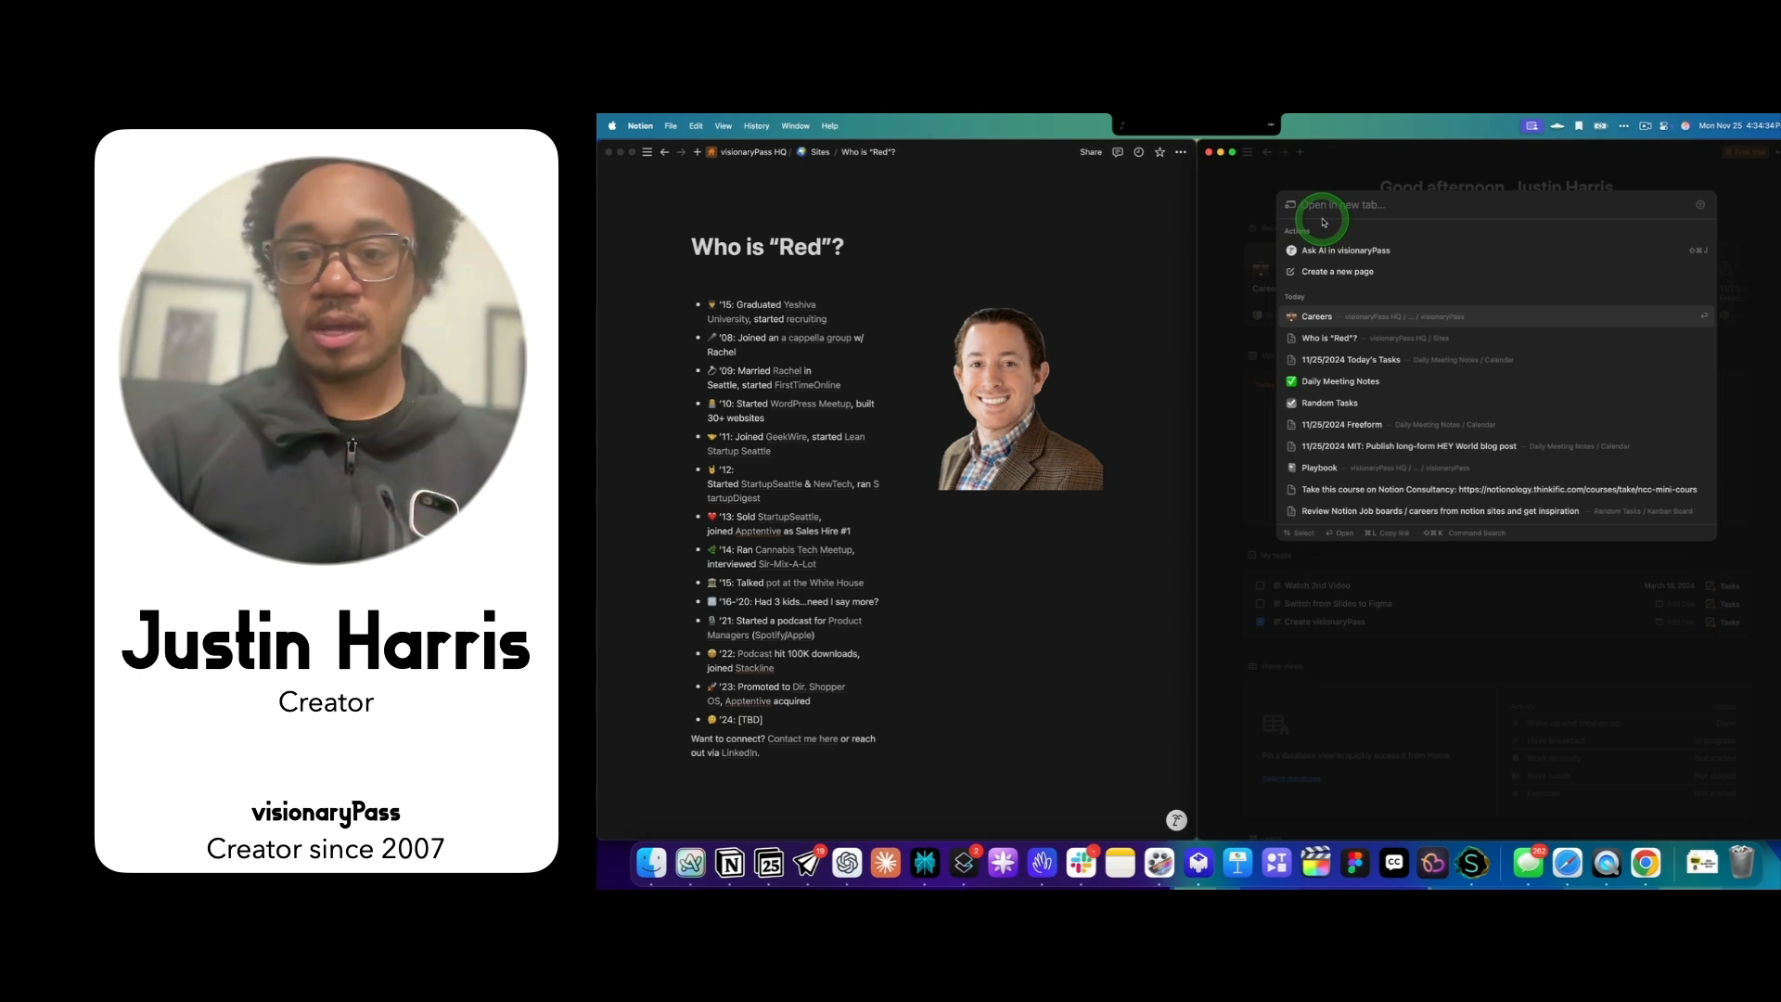
left_click(1334, 243)
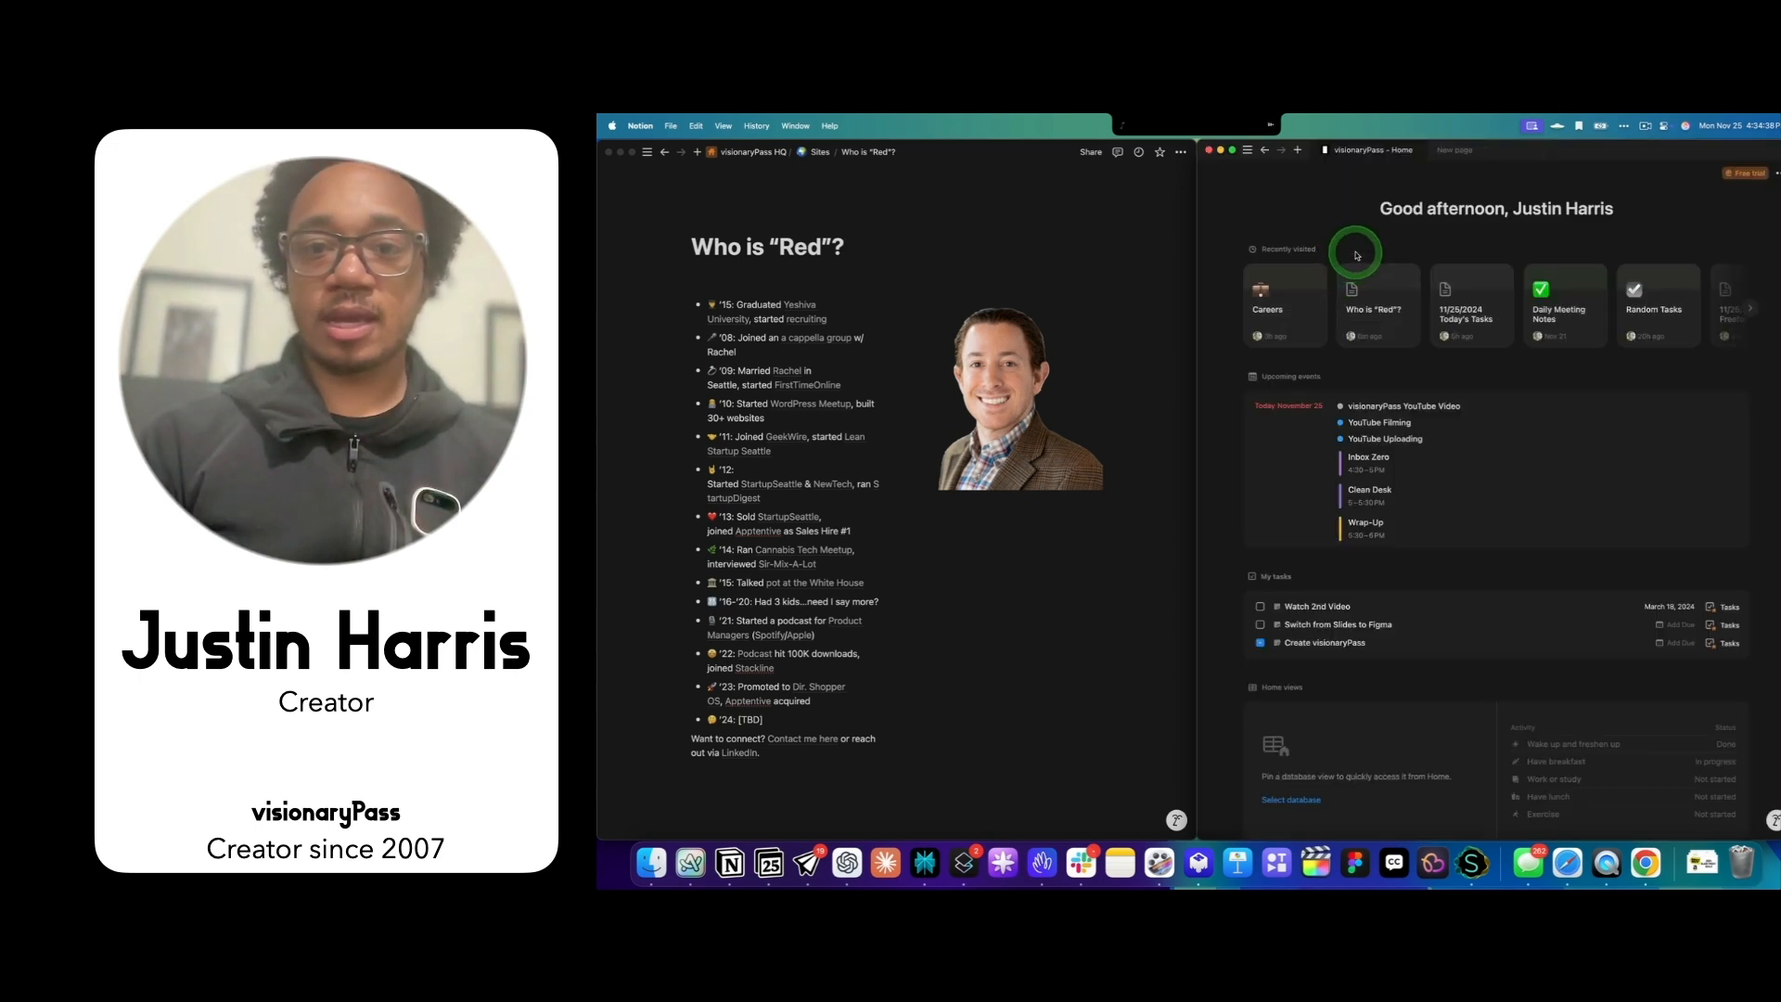
left_click(1309, 154)
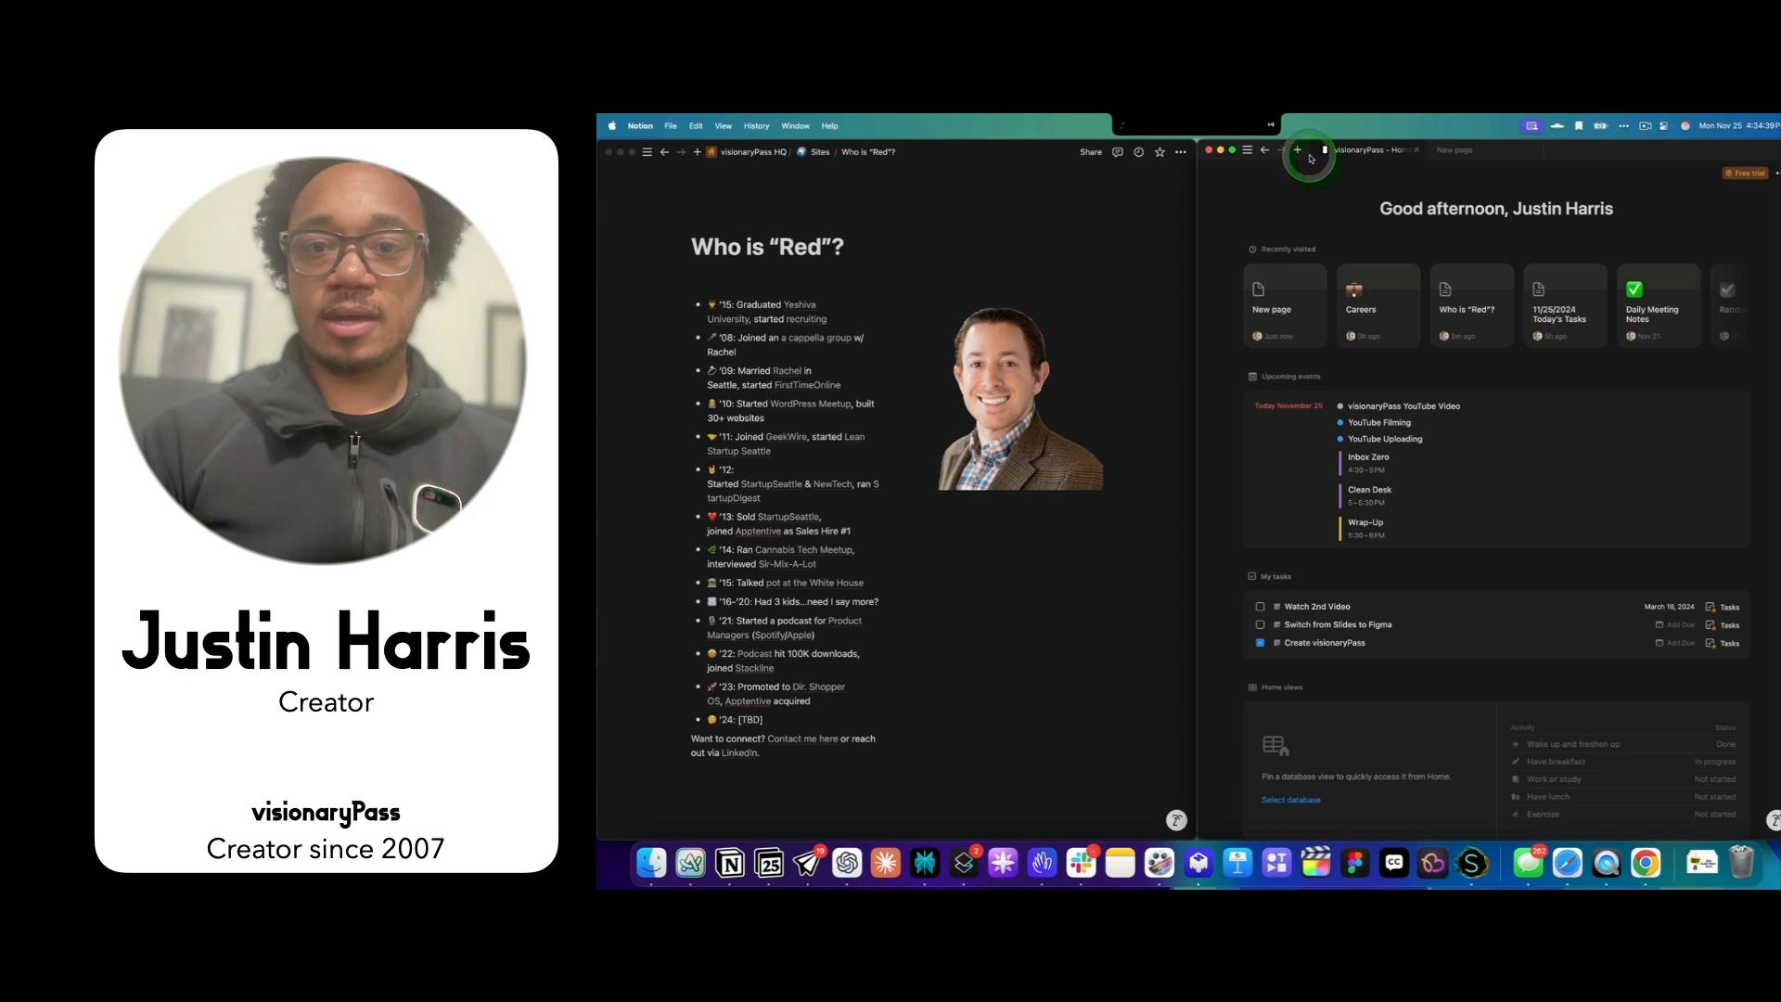
left_click(1290, 289)
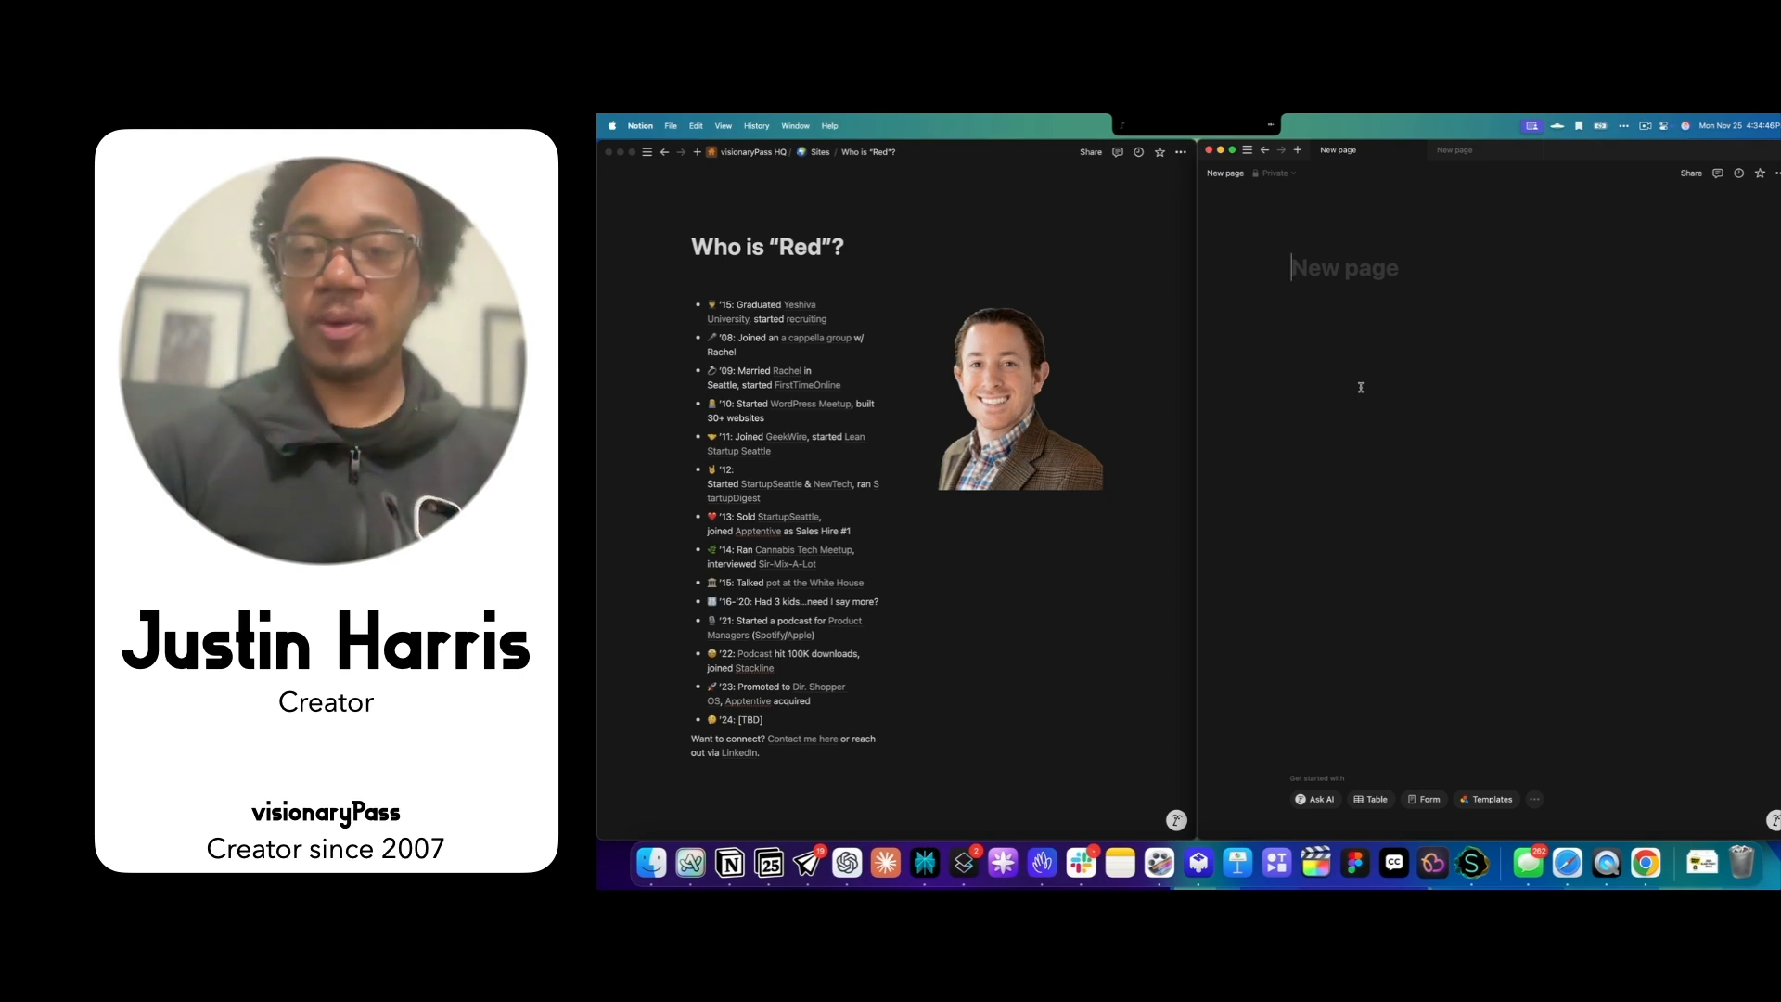
- Title the new page "Who is" followed by the creator's first name and a question mark, and start its body
type("Wh")
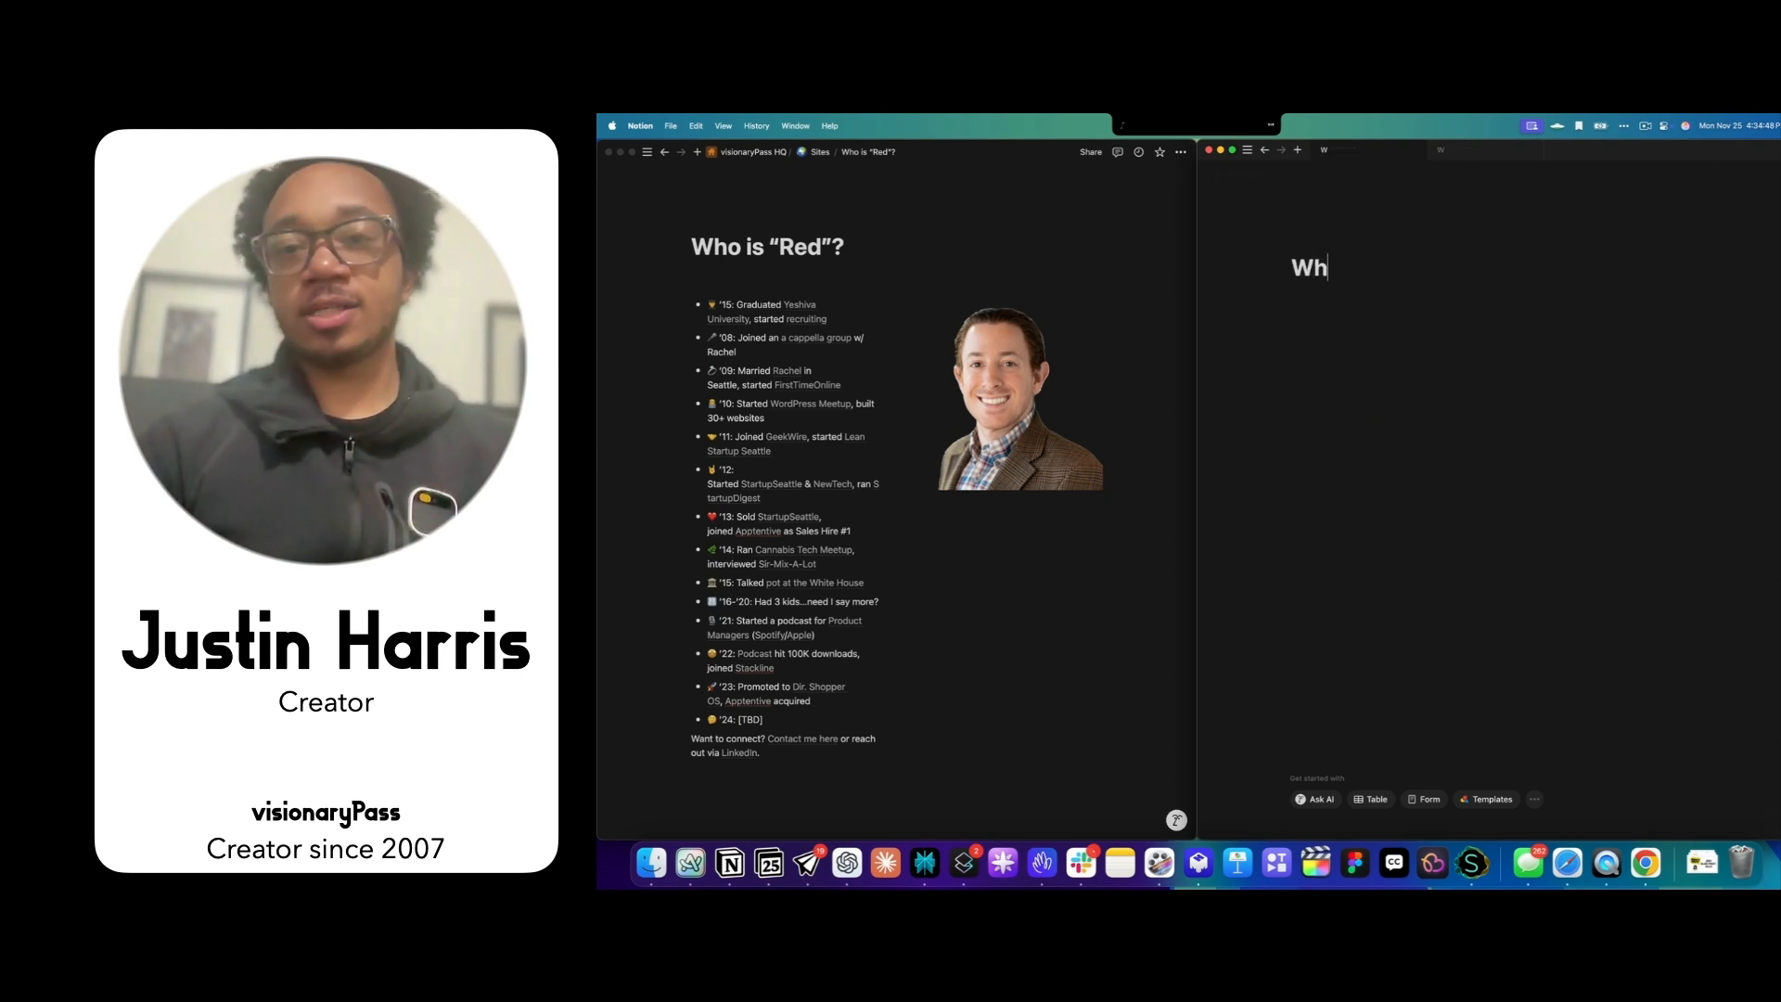
type("o is Justin?")
key("Return")
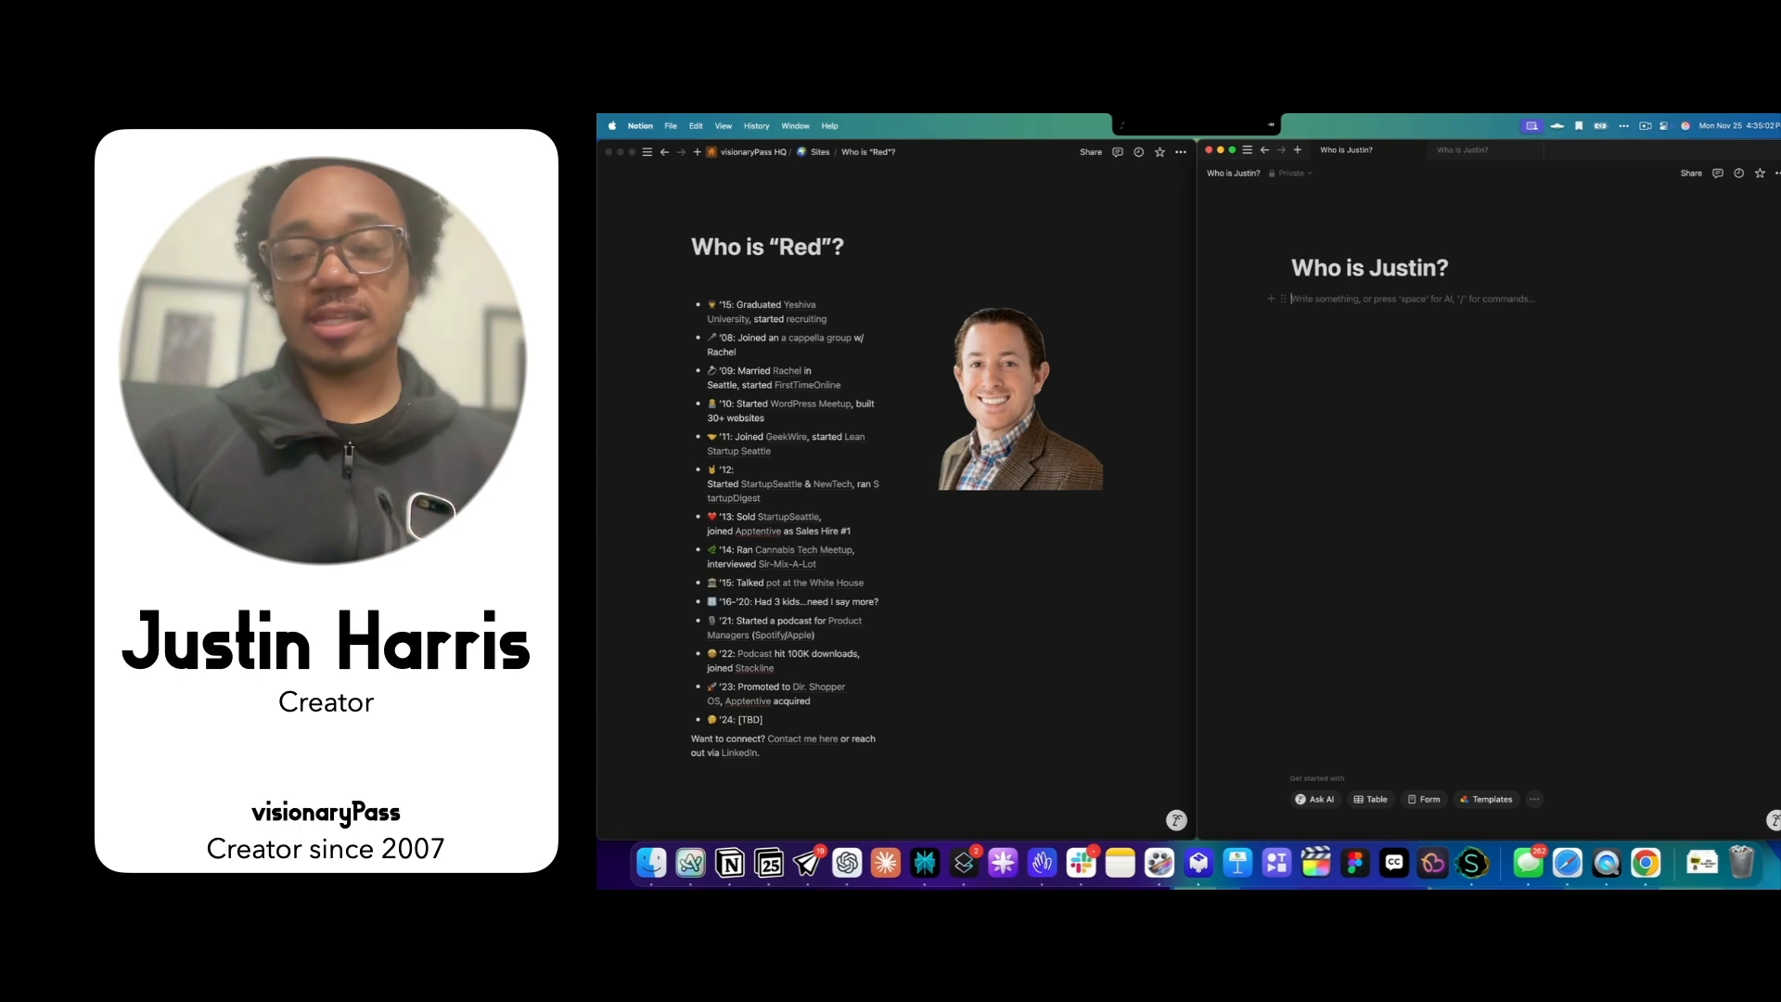
- Insert a 2 columns block below the page title
key("/")
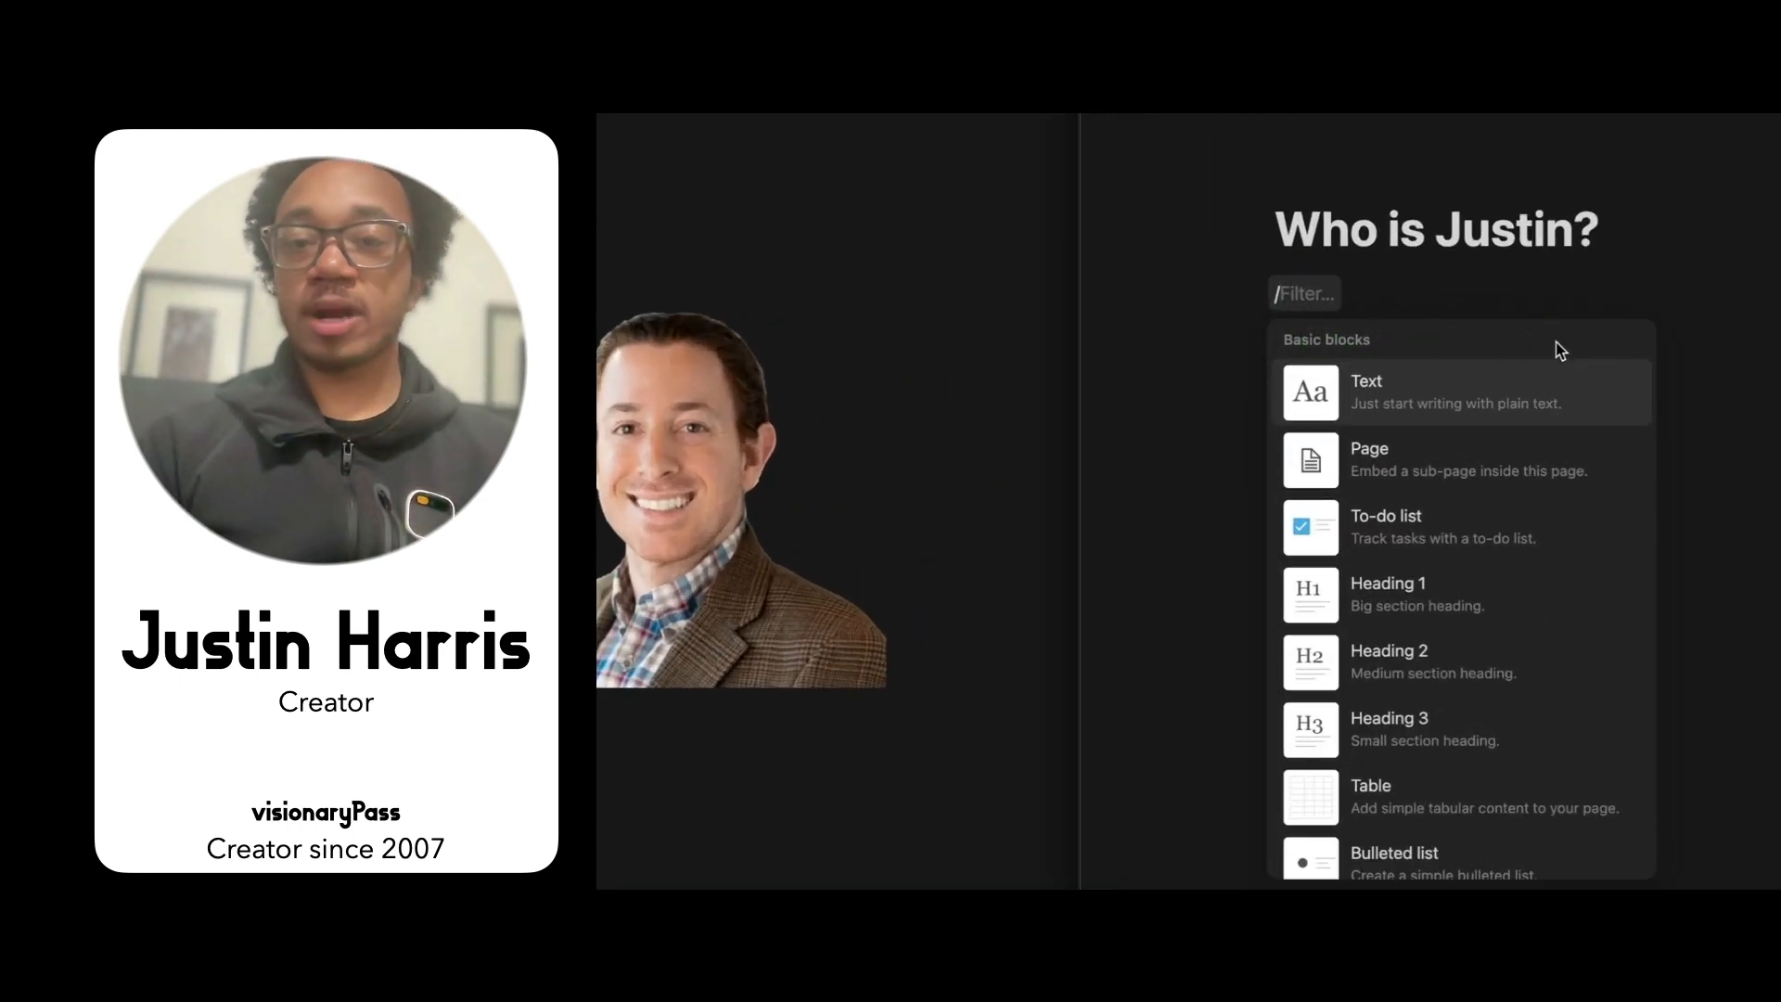
type("2")
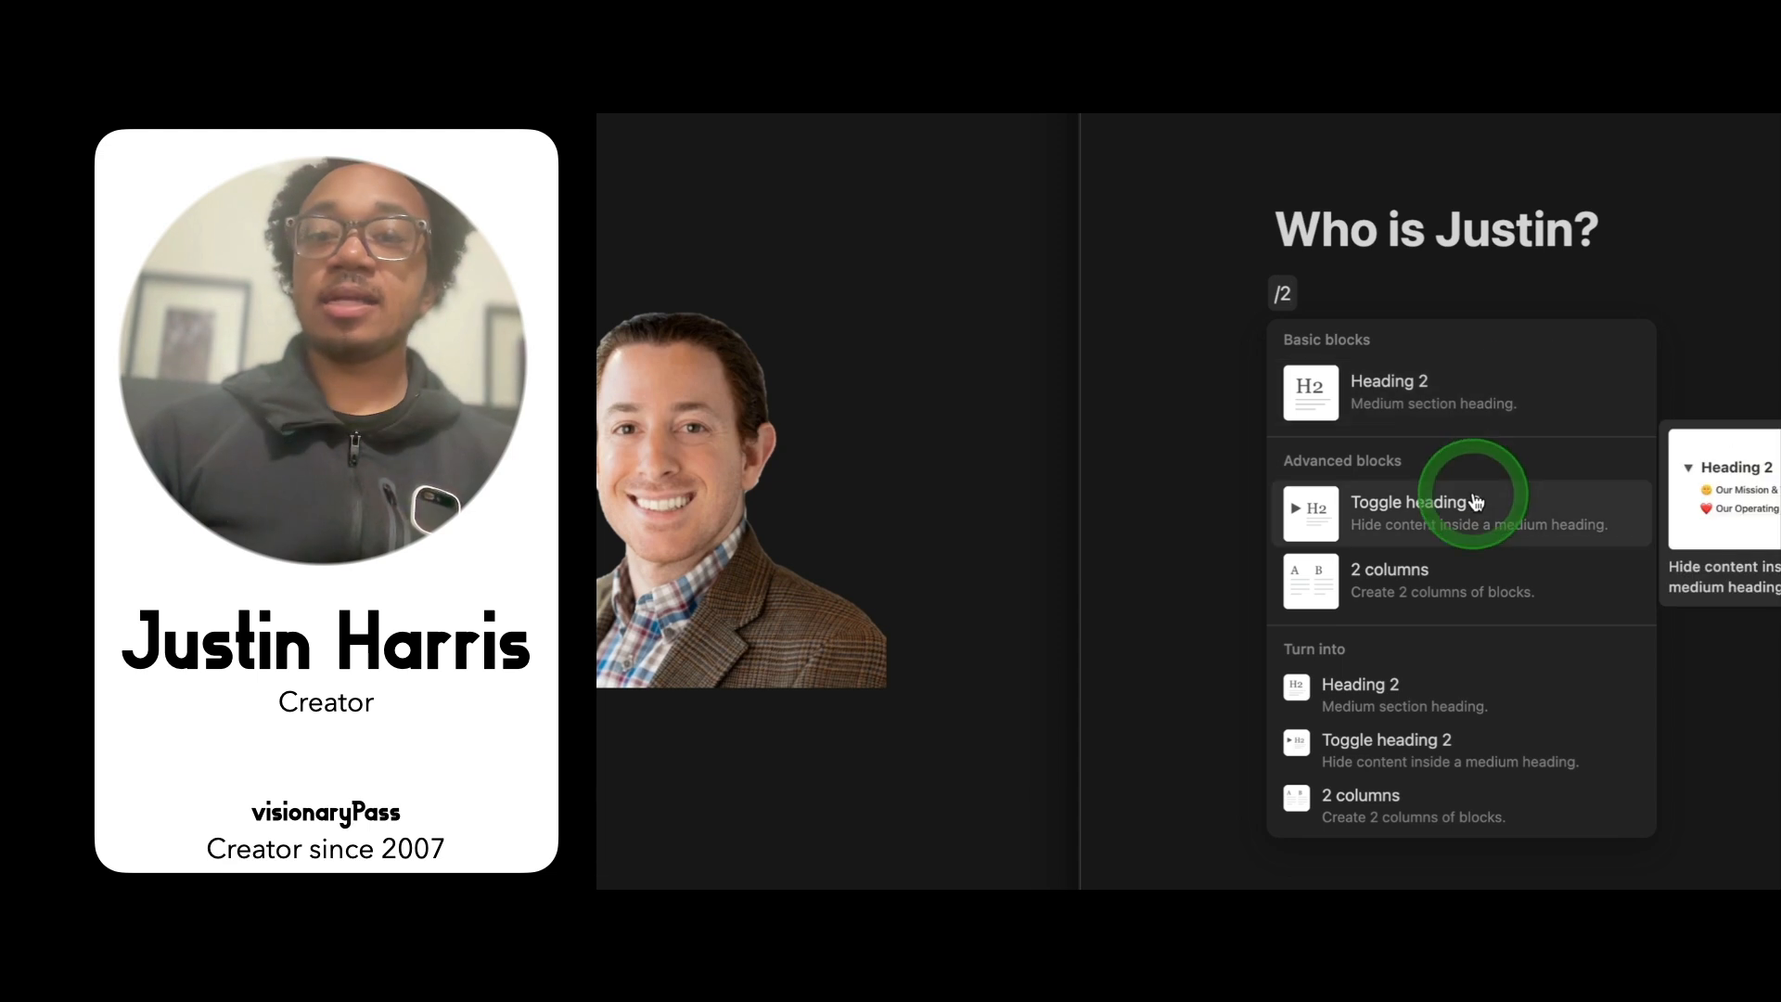
type(" col")
mouse_move(1422, 401)
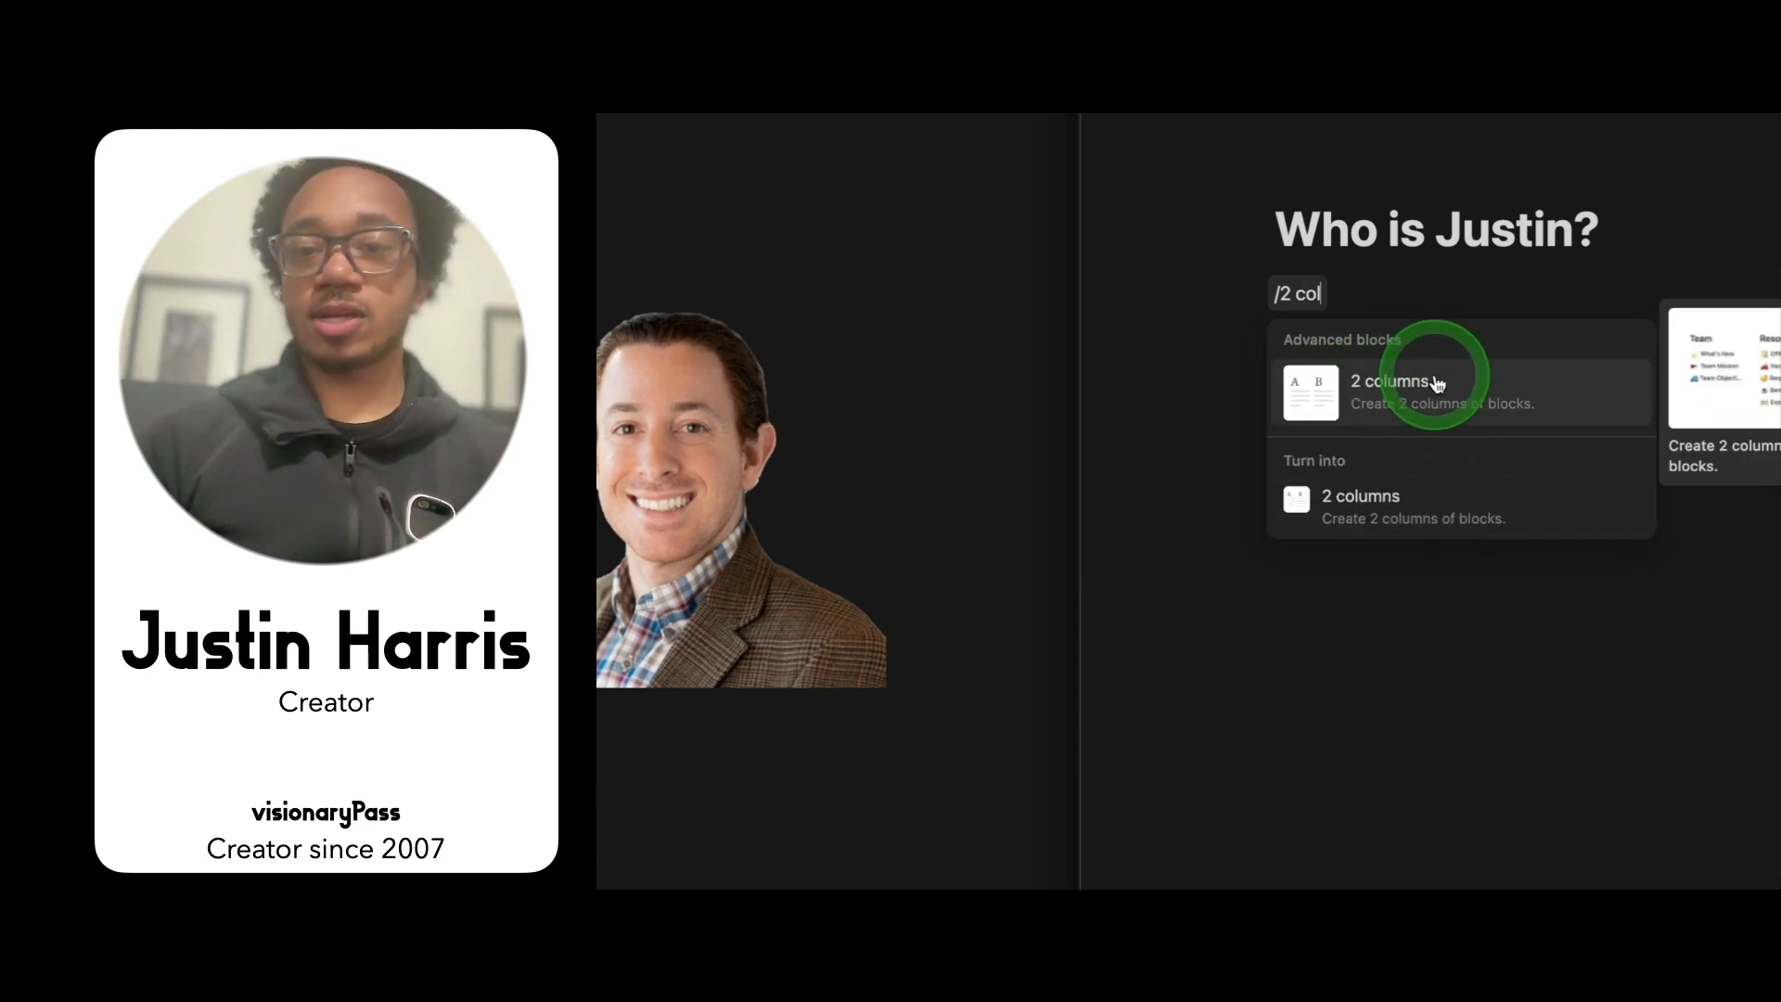
left_click(1512, 397)
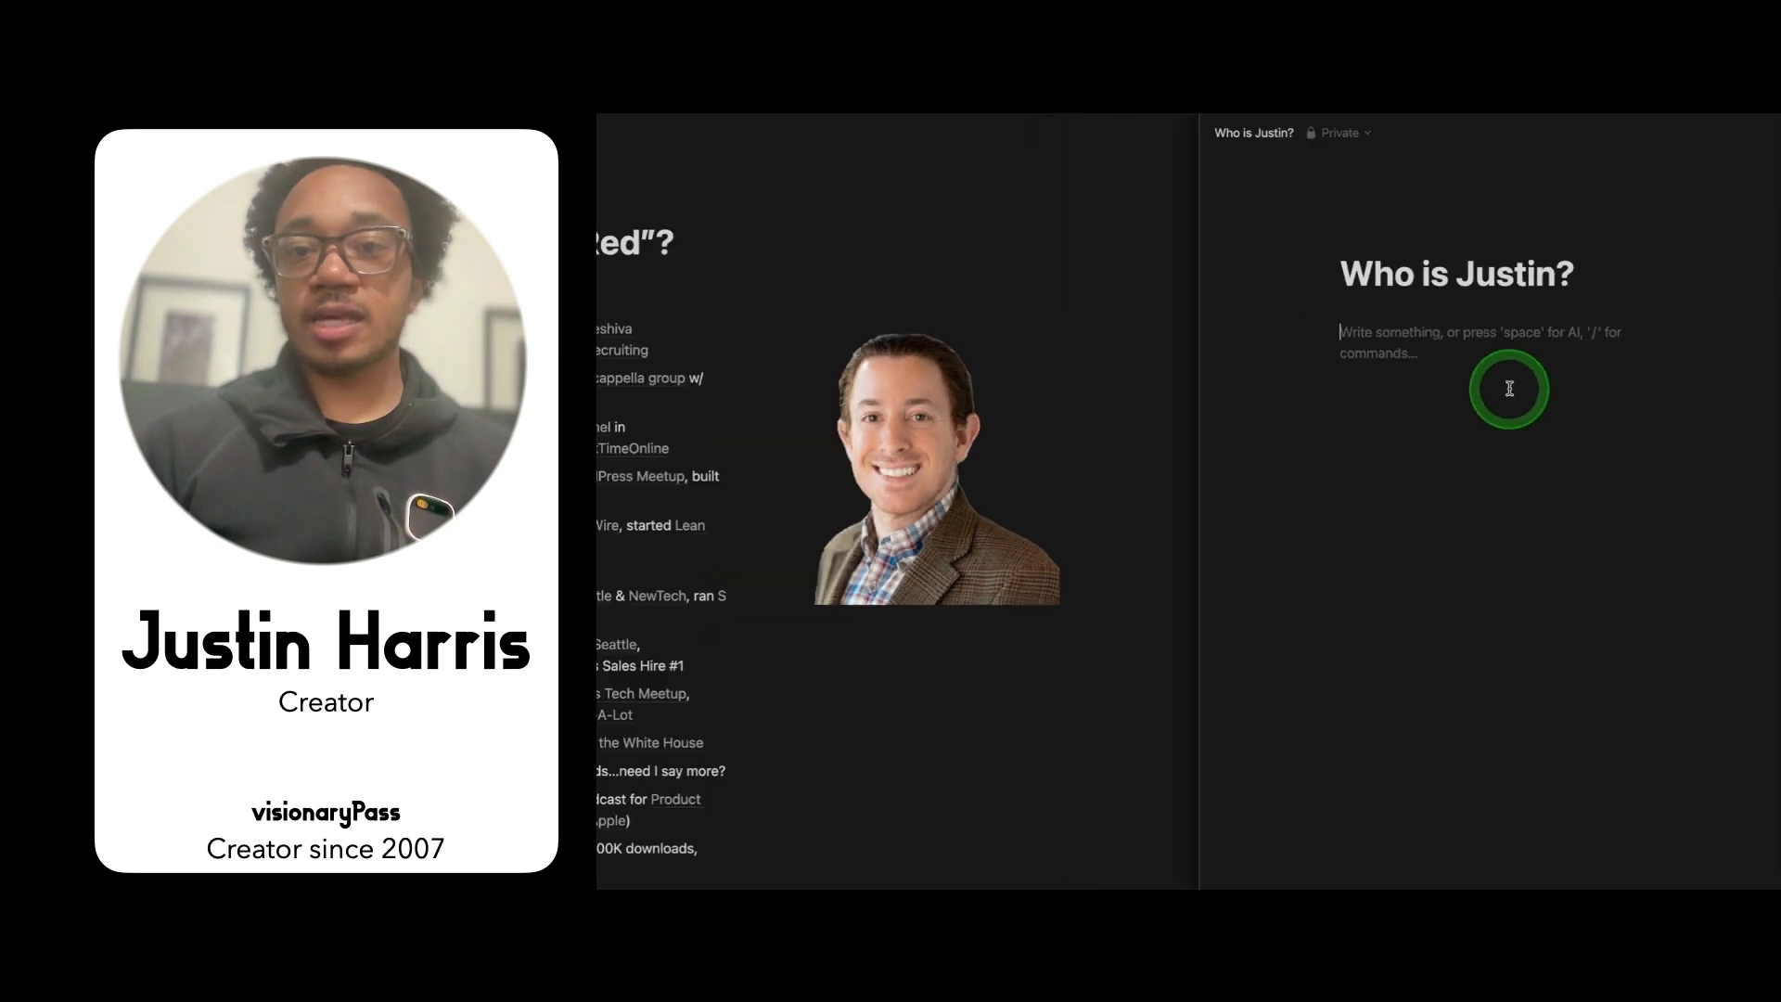
- Enter the placeholder 1 in the first column and 2 in the second column
type("1")
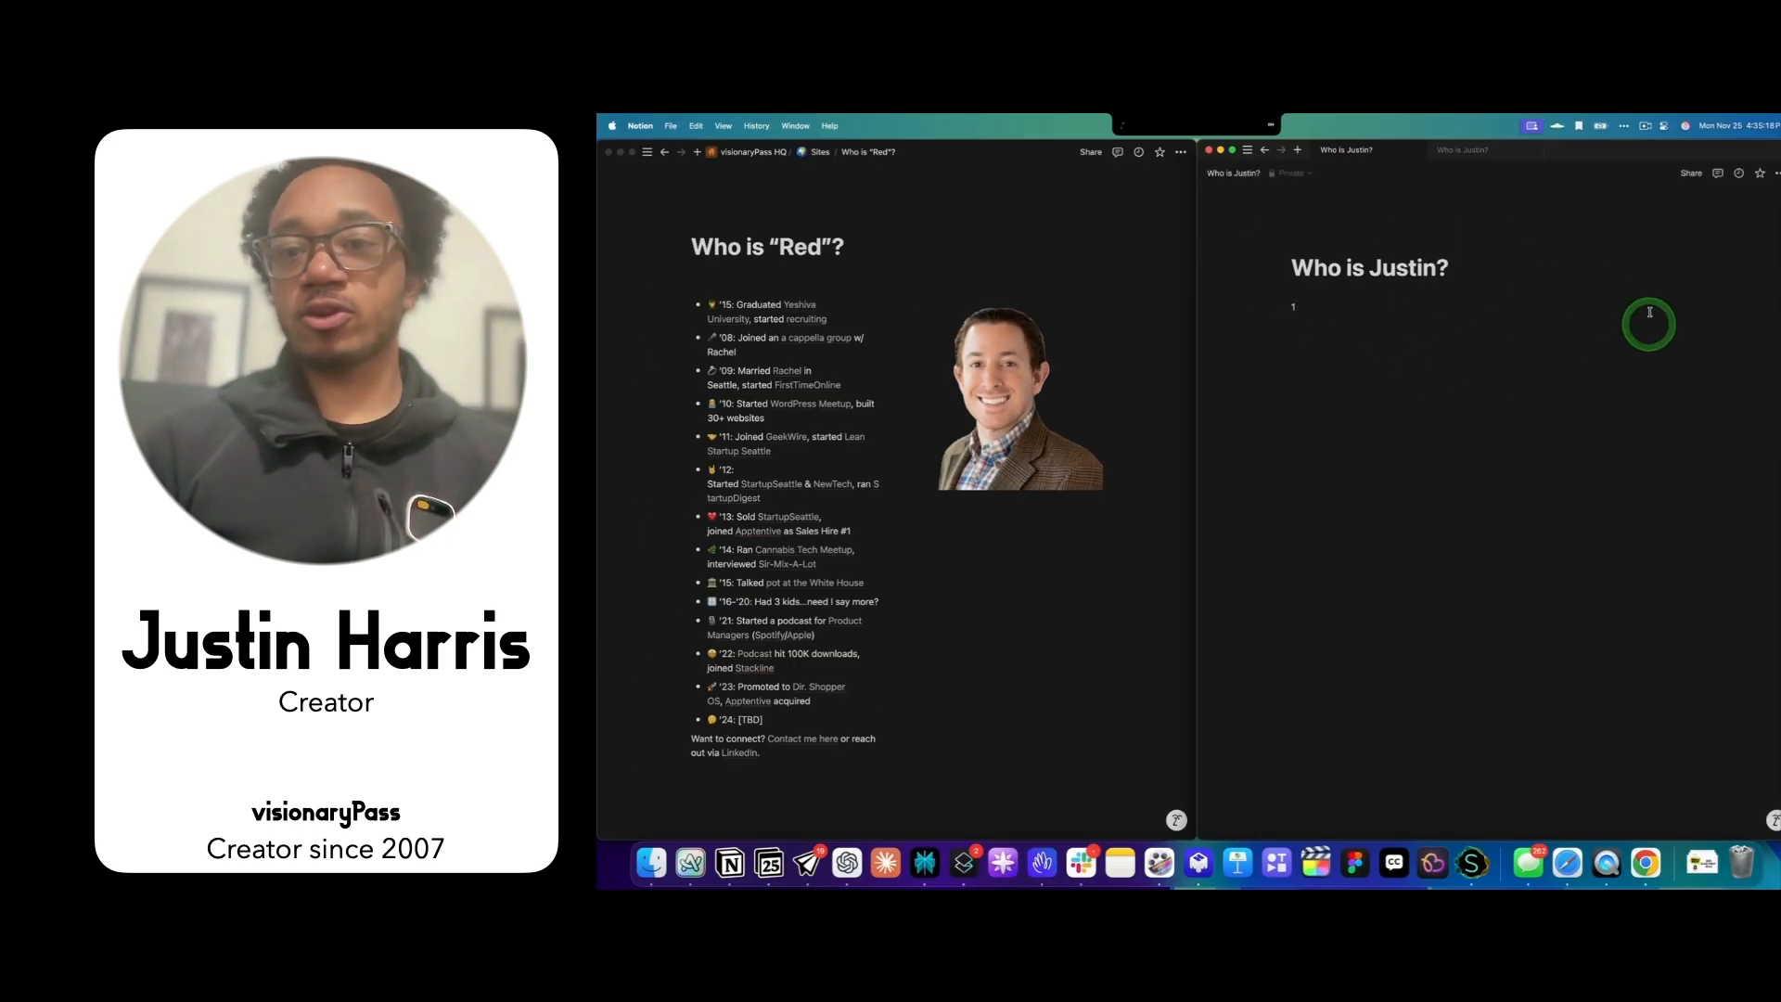
key("Return")
left_click(1548, 310)
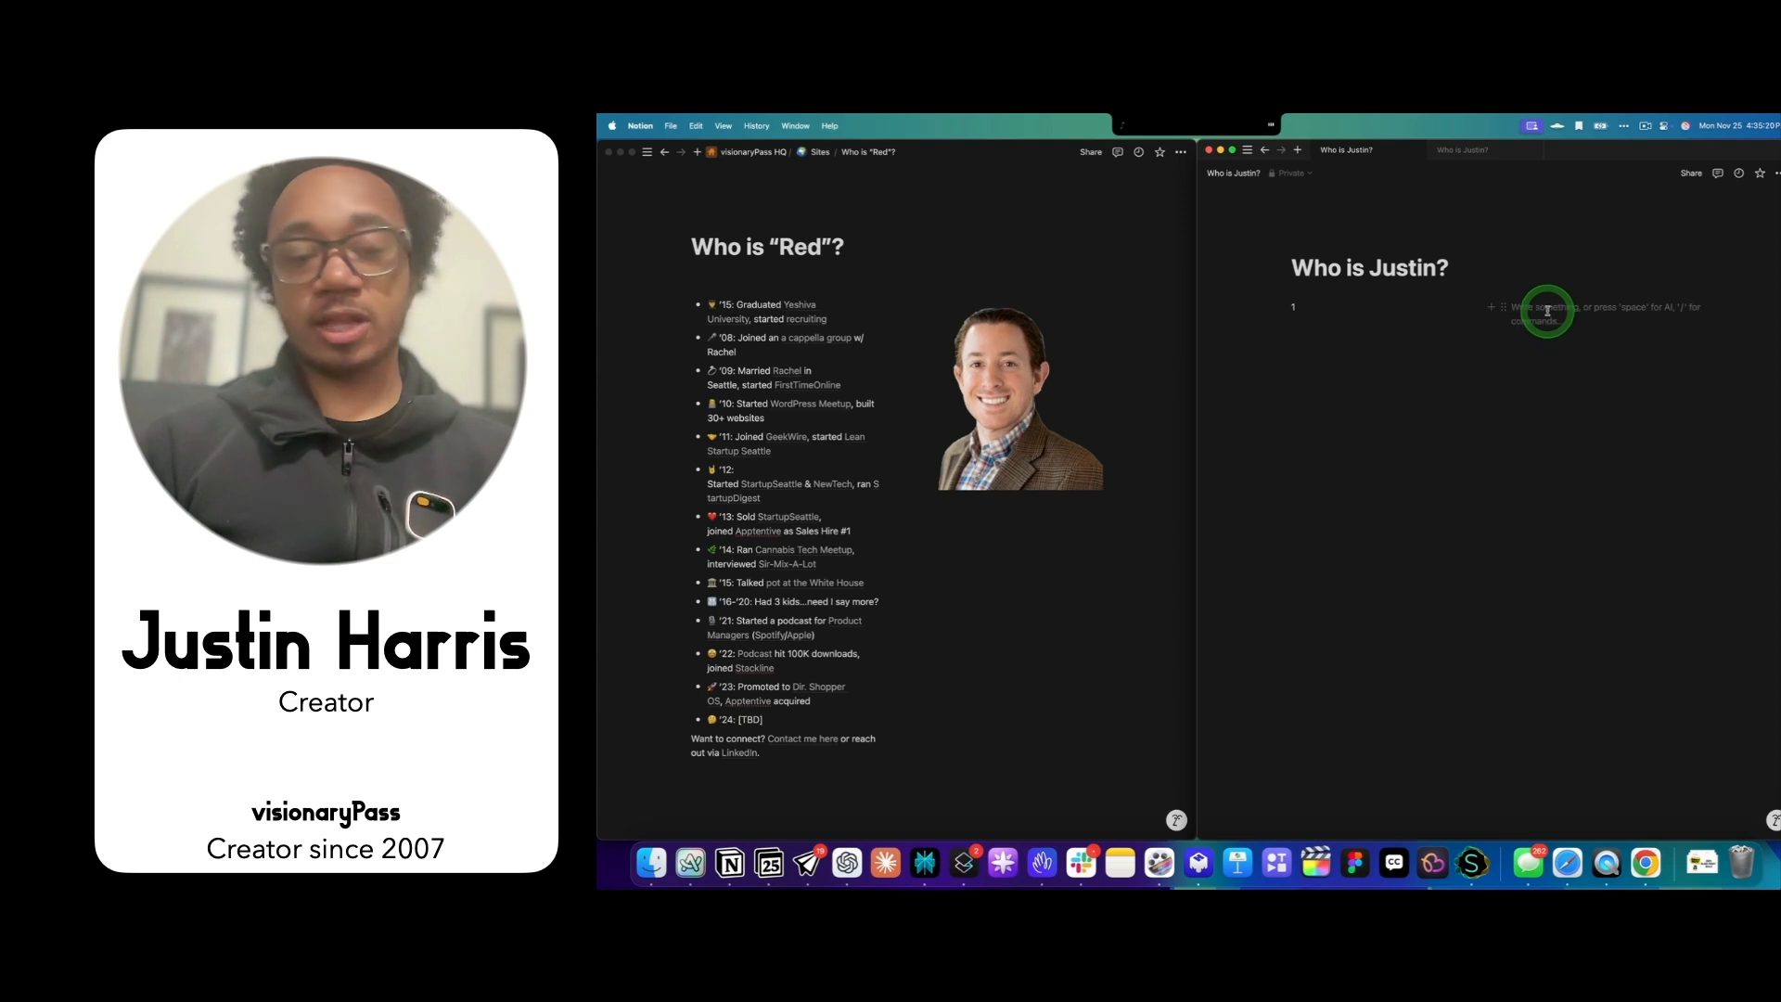
type("2")
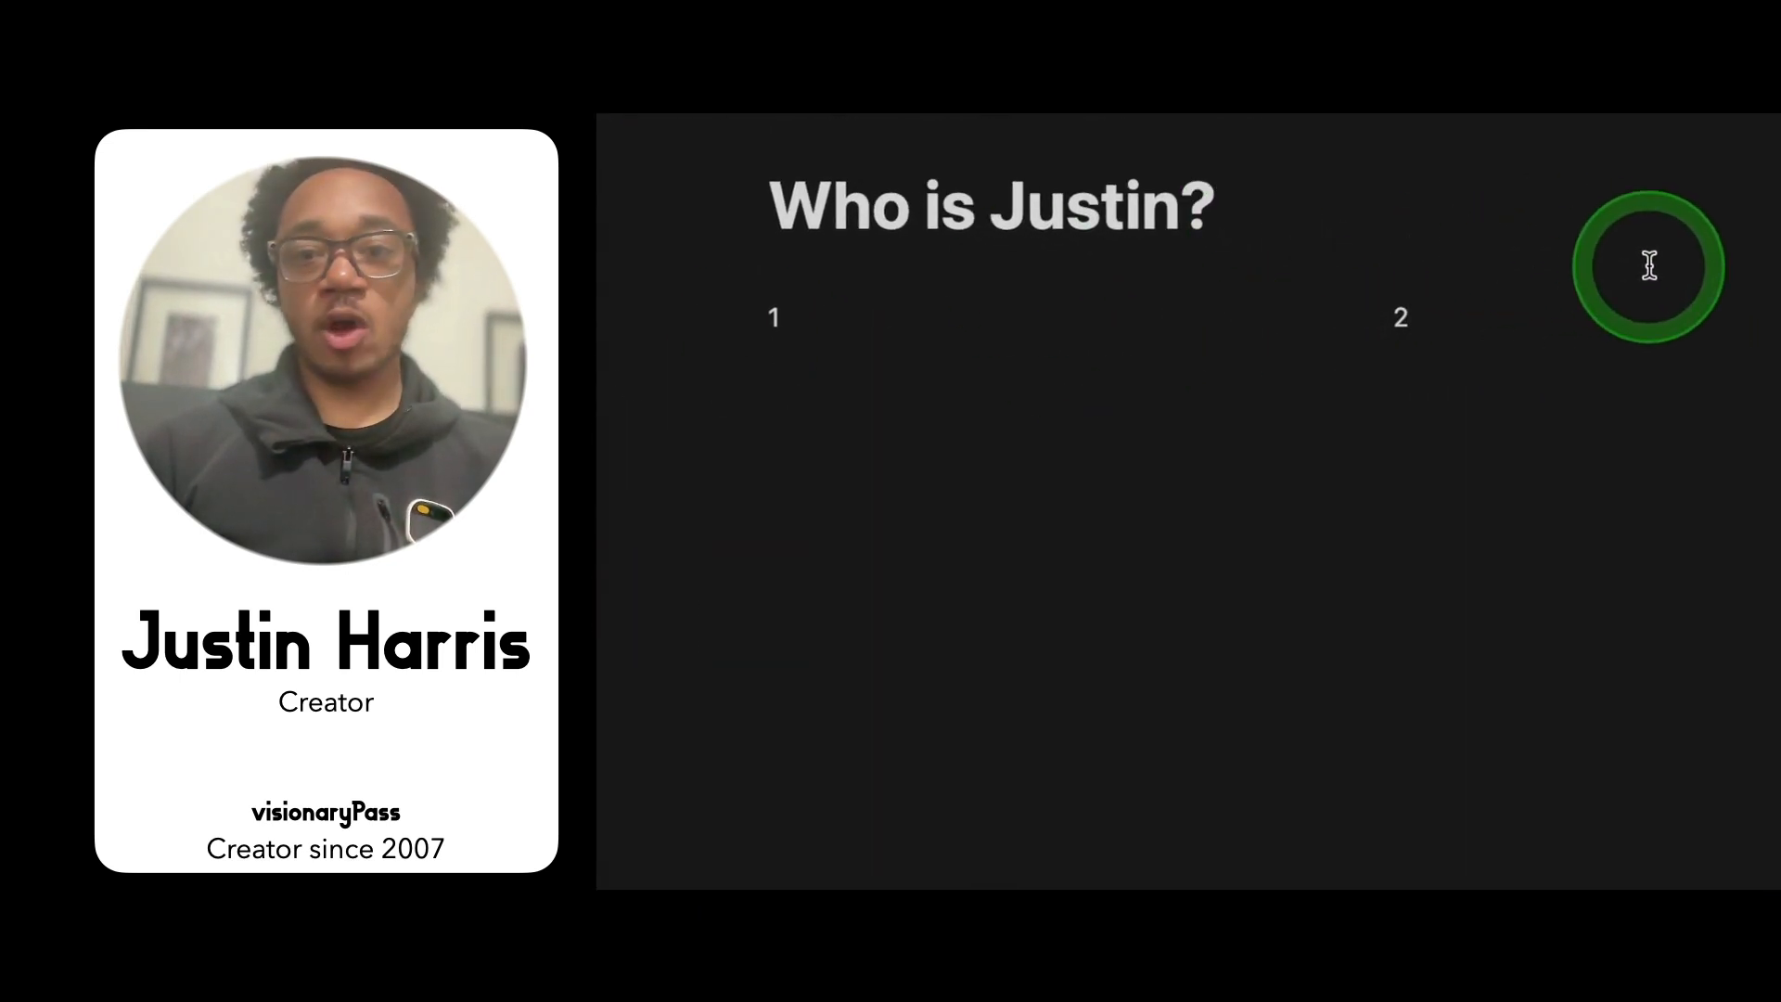
- Replace the first column's placeholder with a bulleted list of the years ‘20, ‘21, ‘22, ‘23 and ‘24
left_click(811, 370)
left_click(1456, 327)
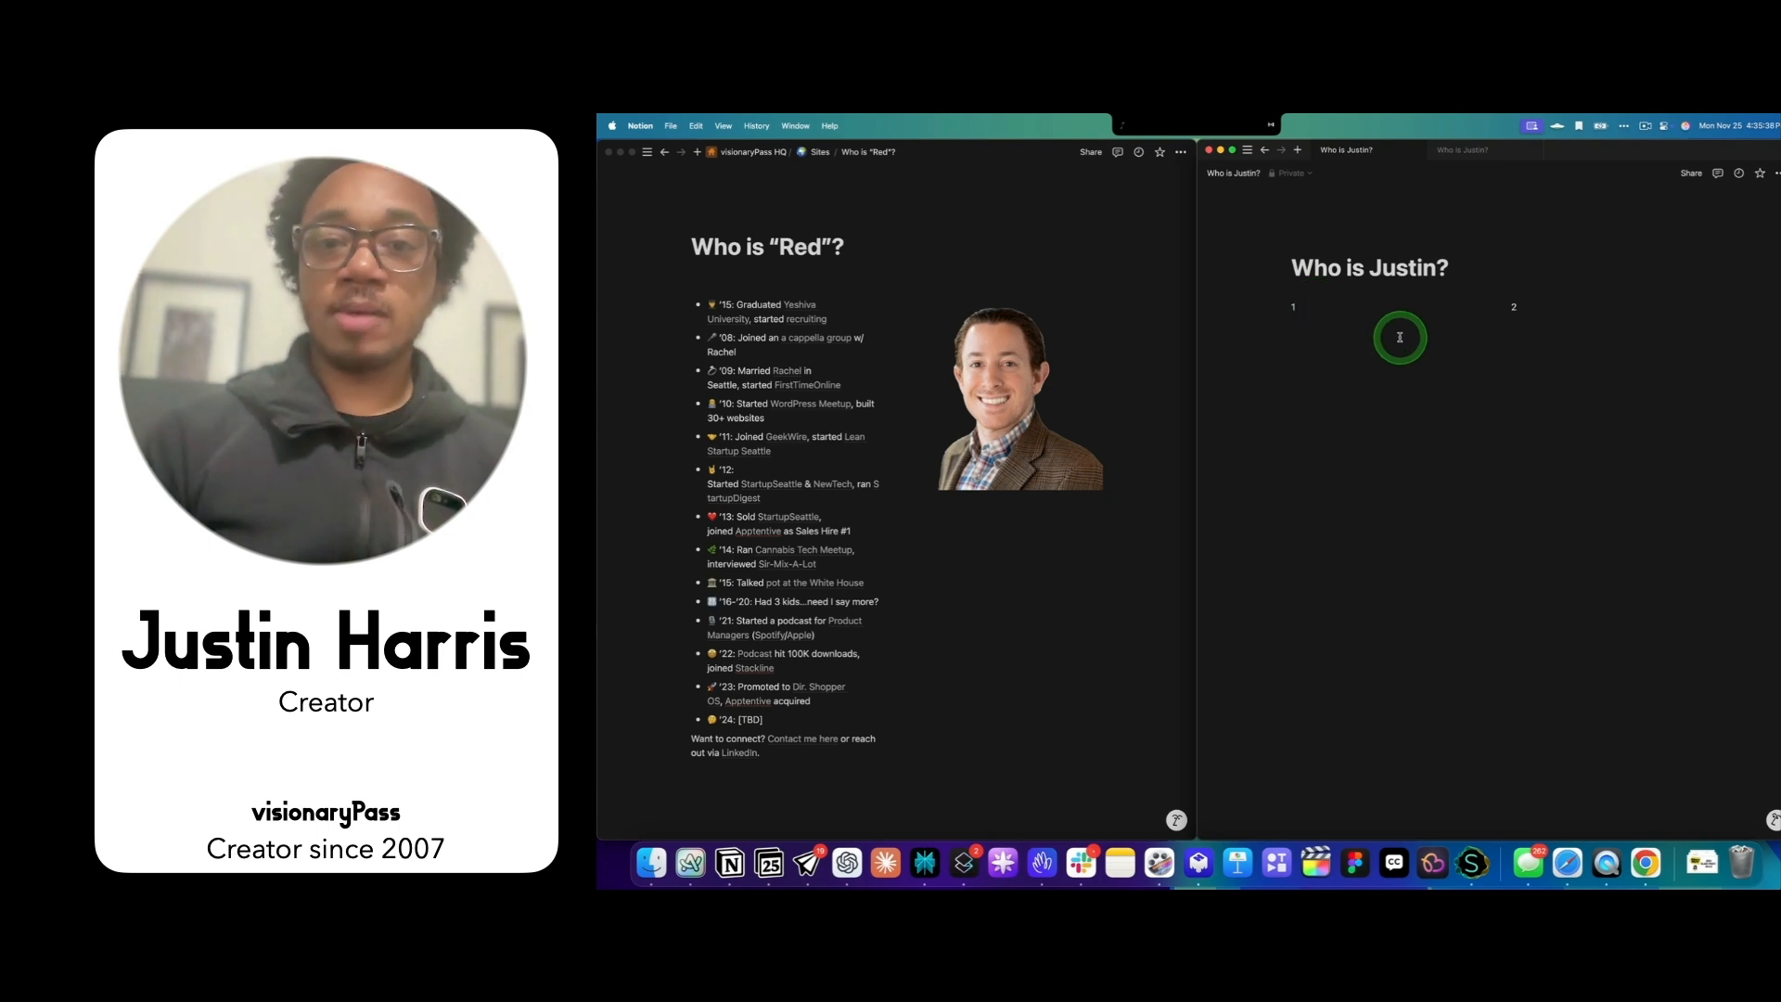
key("BackSpace")
type("-")
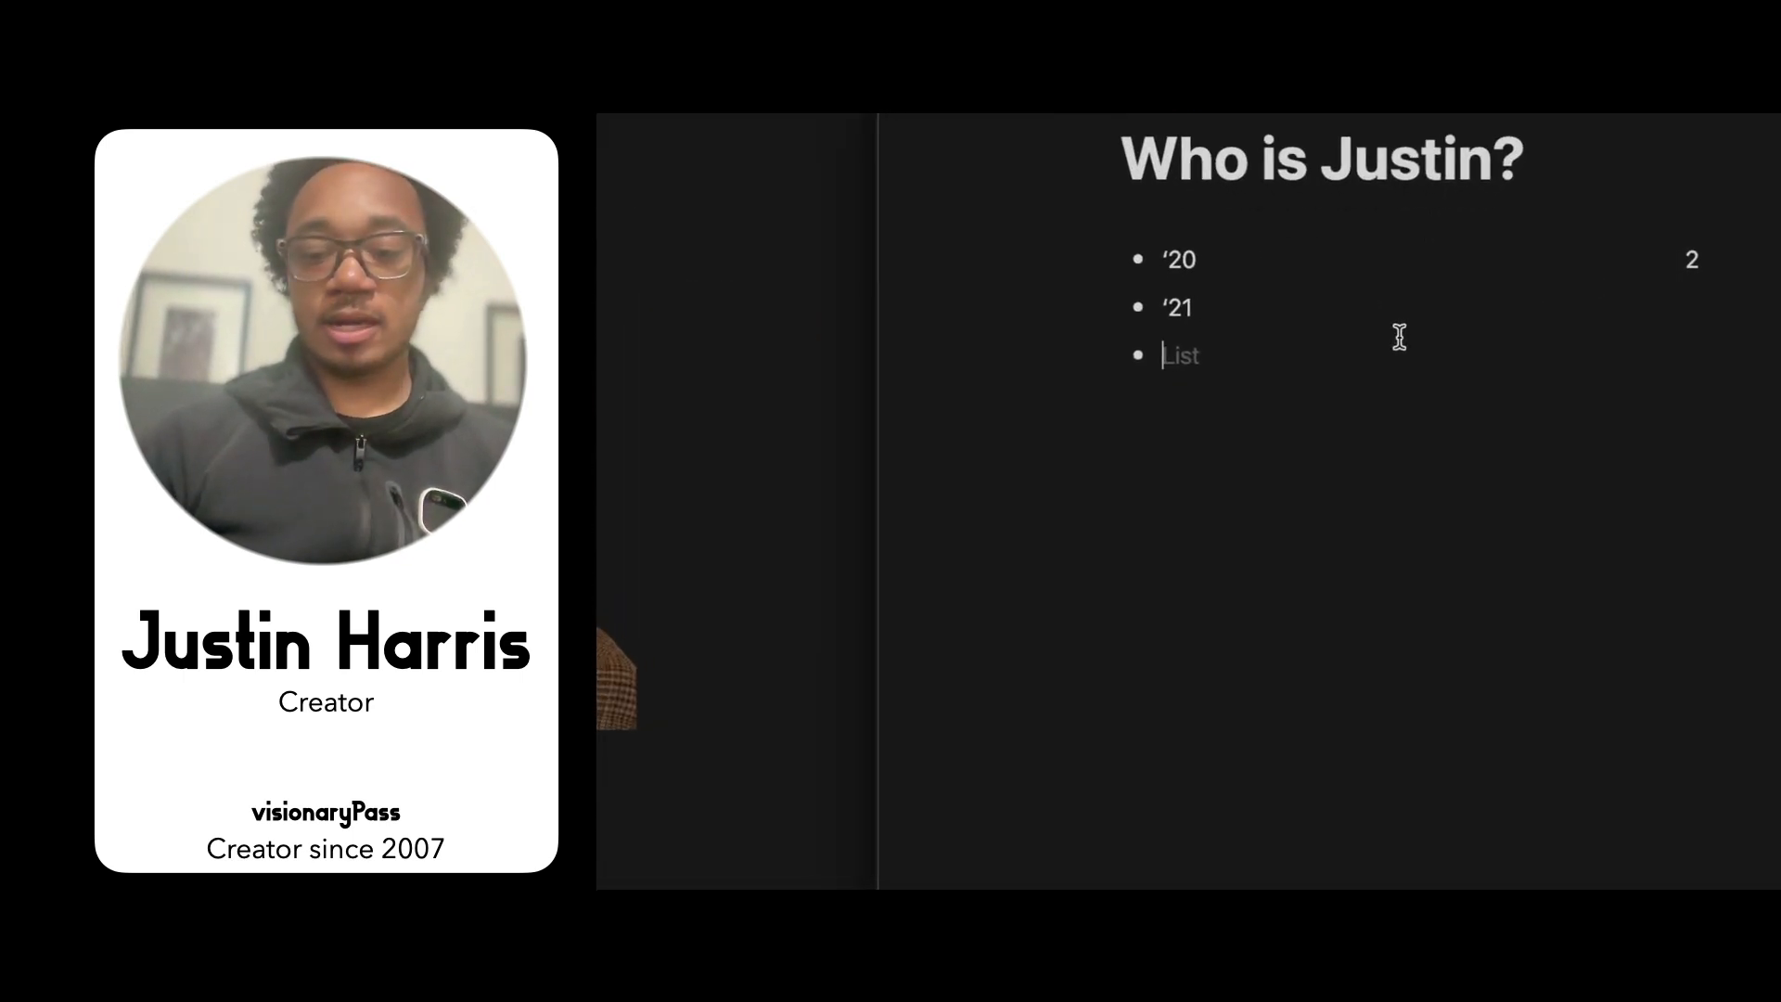
type("'21")
key("BackSpace")
type("22")
key("Return")
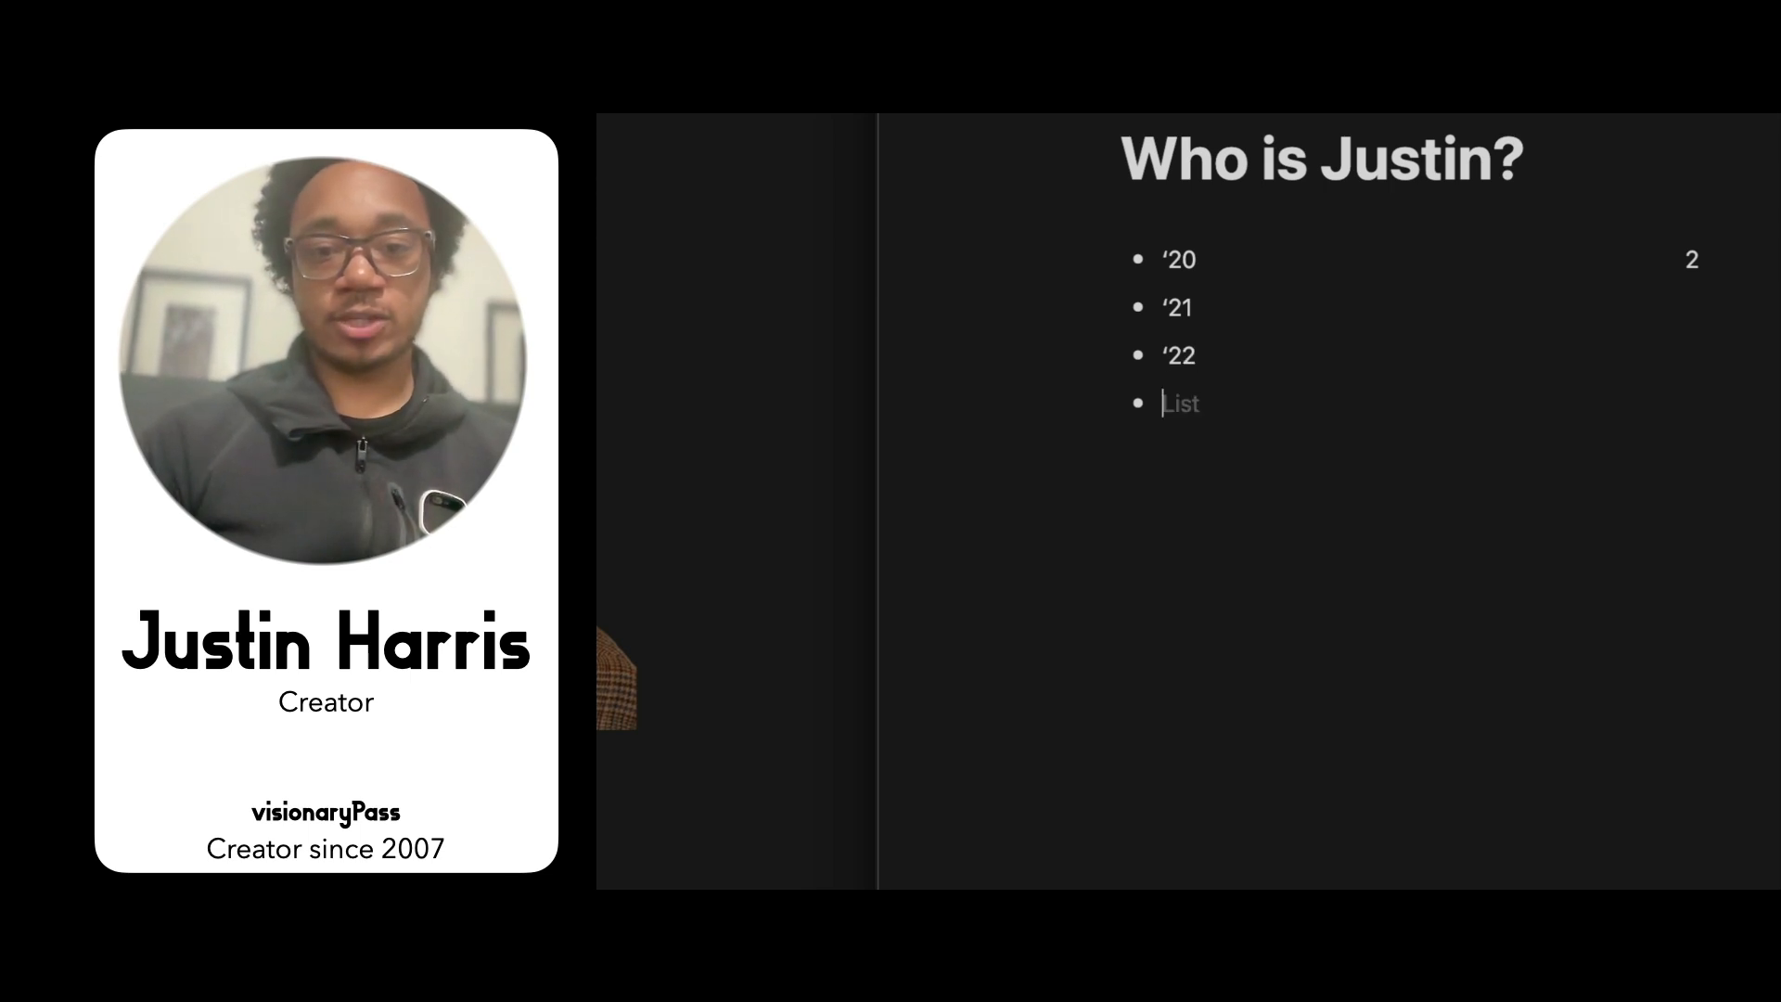
type("'2")
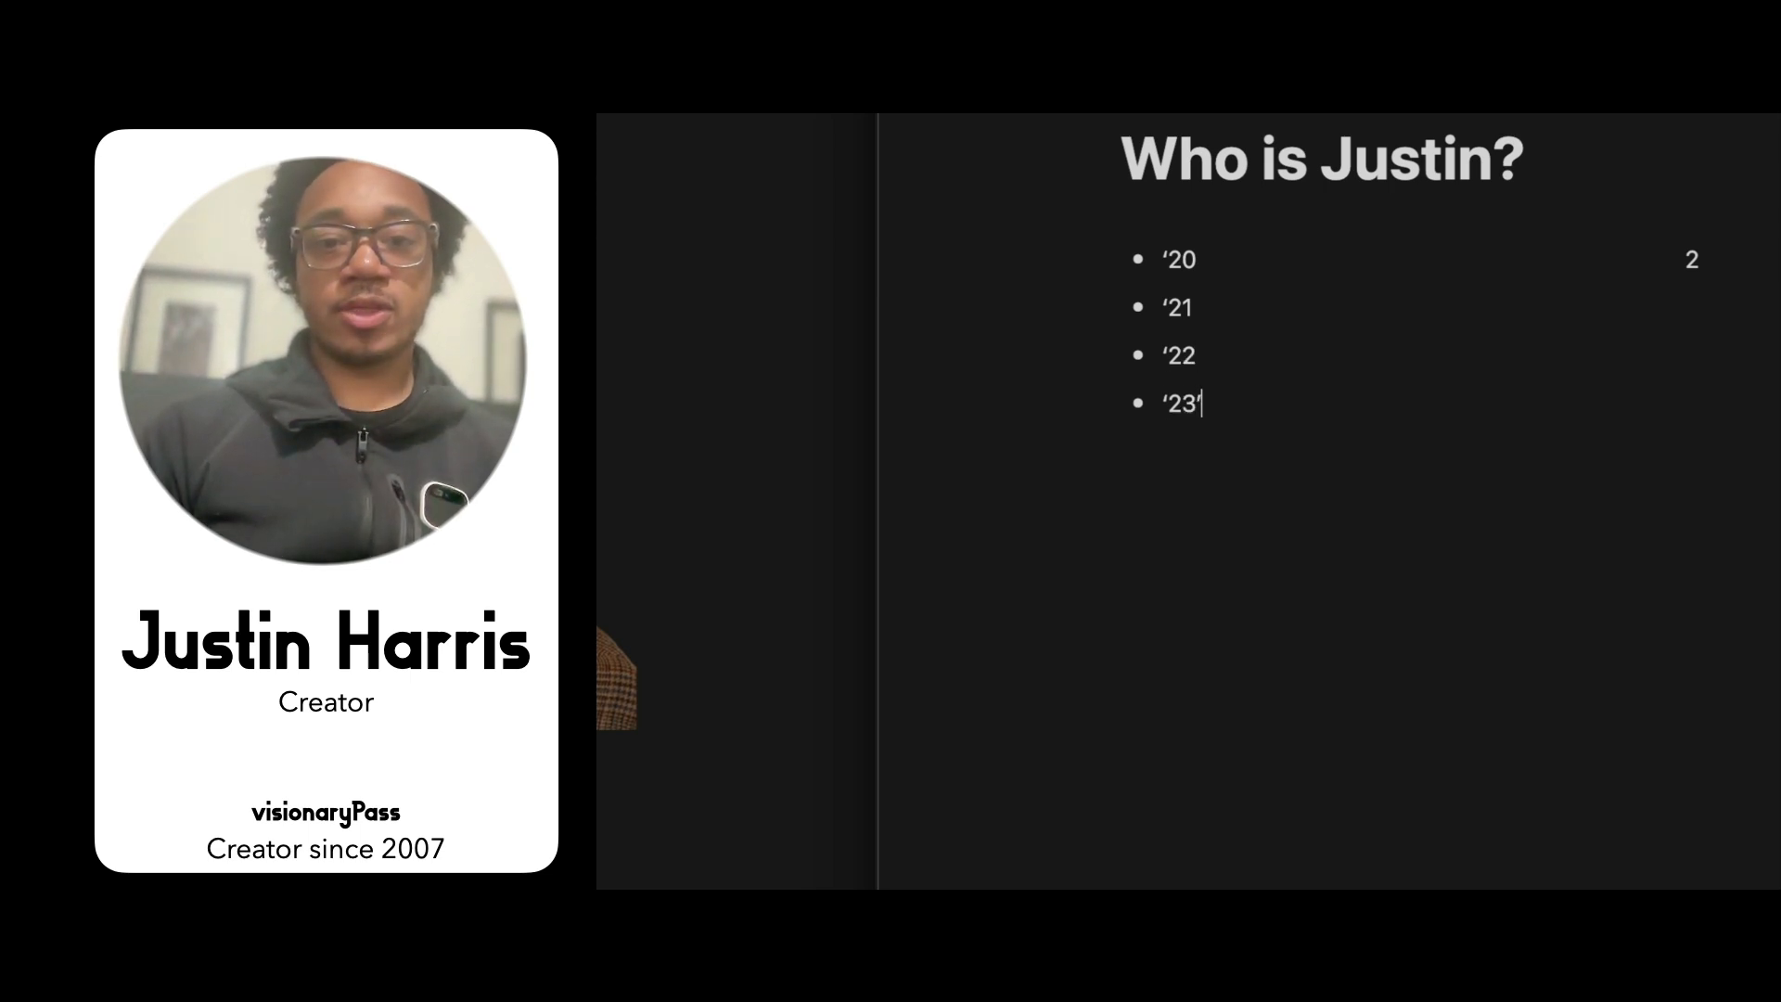
type("3'")
key("BackSpace")
key("Return")
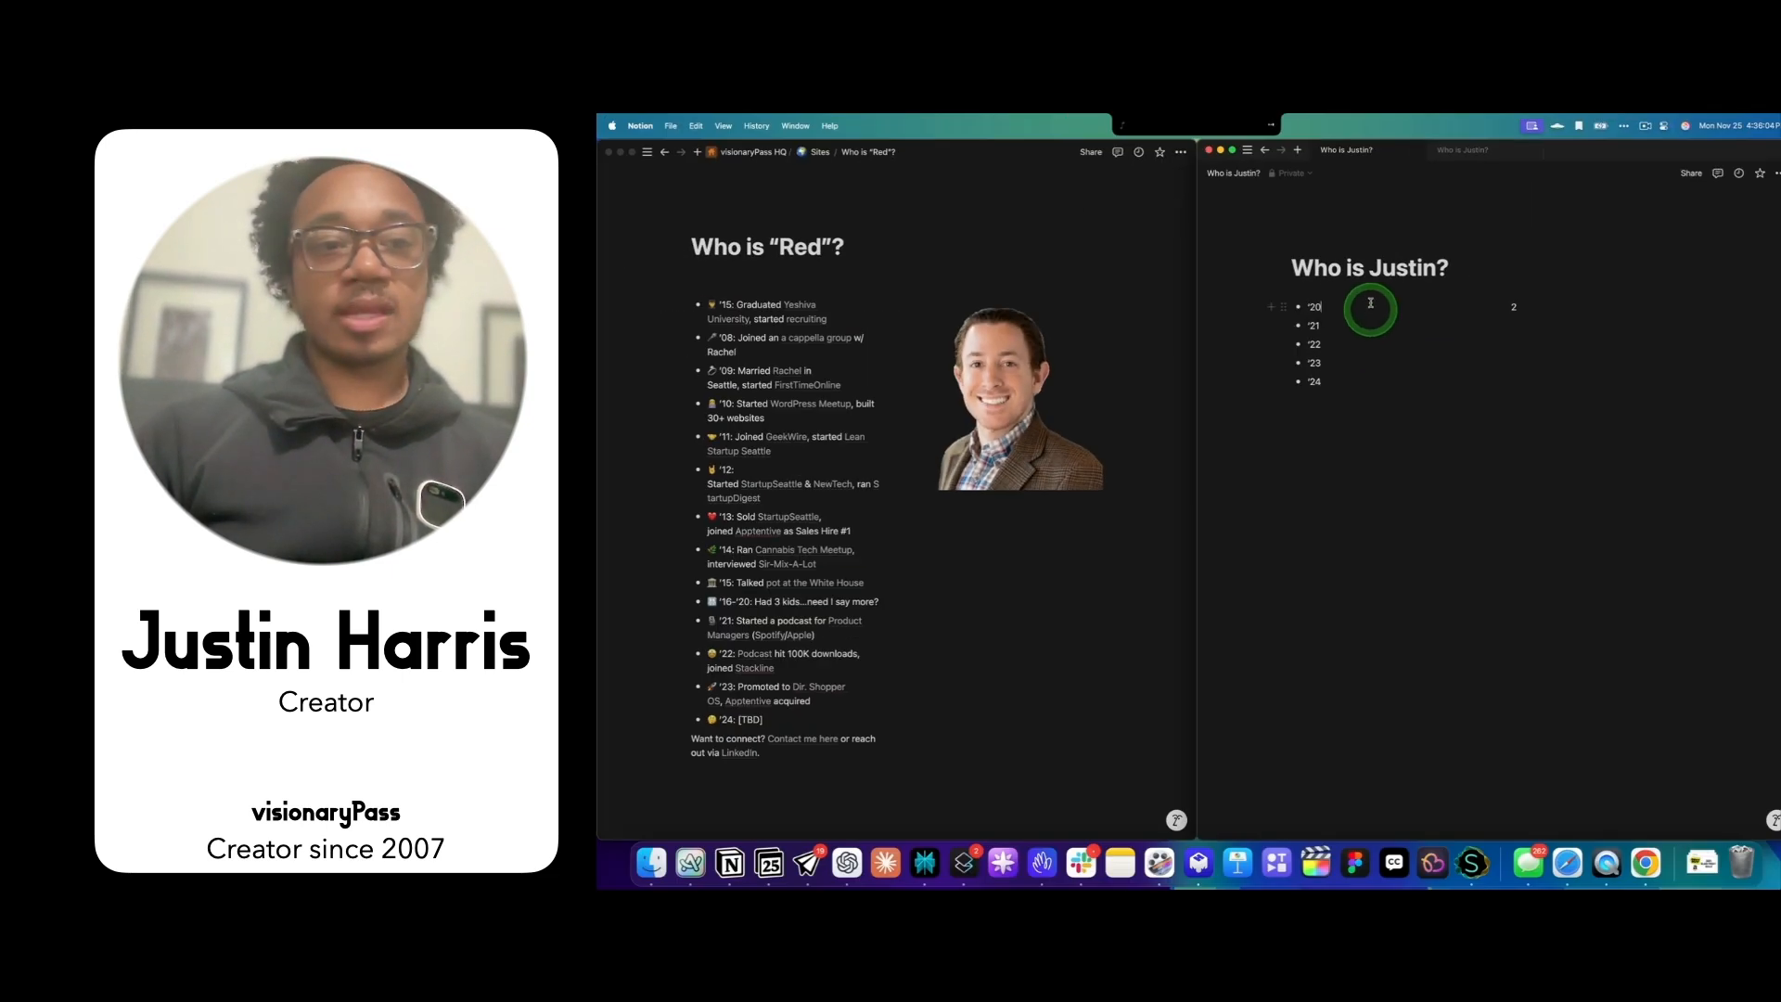
- Complete the first two bullets as "‘20: First" and "‘21: Second"
type(":")
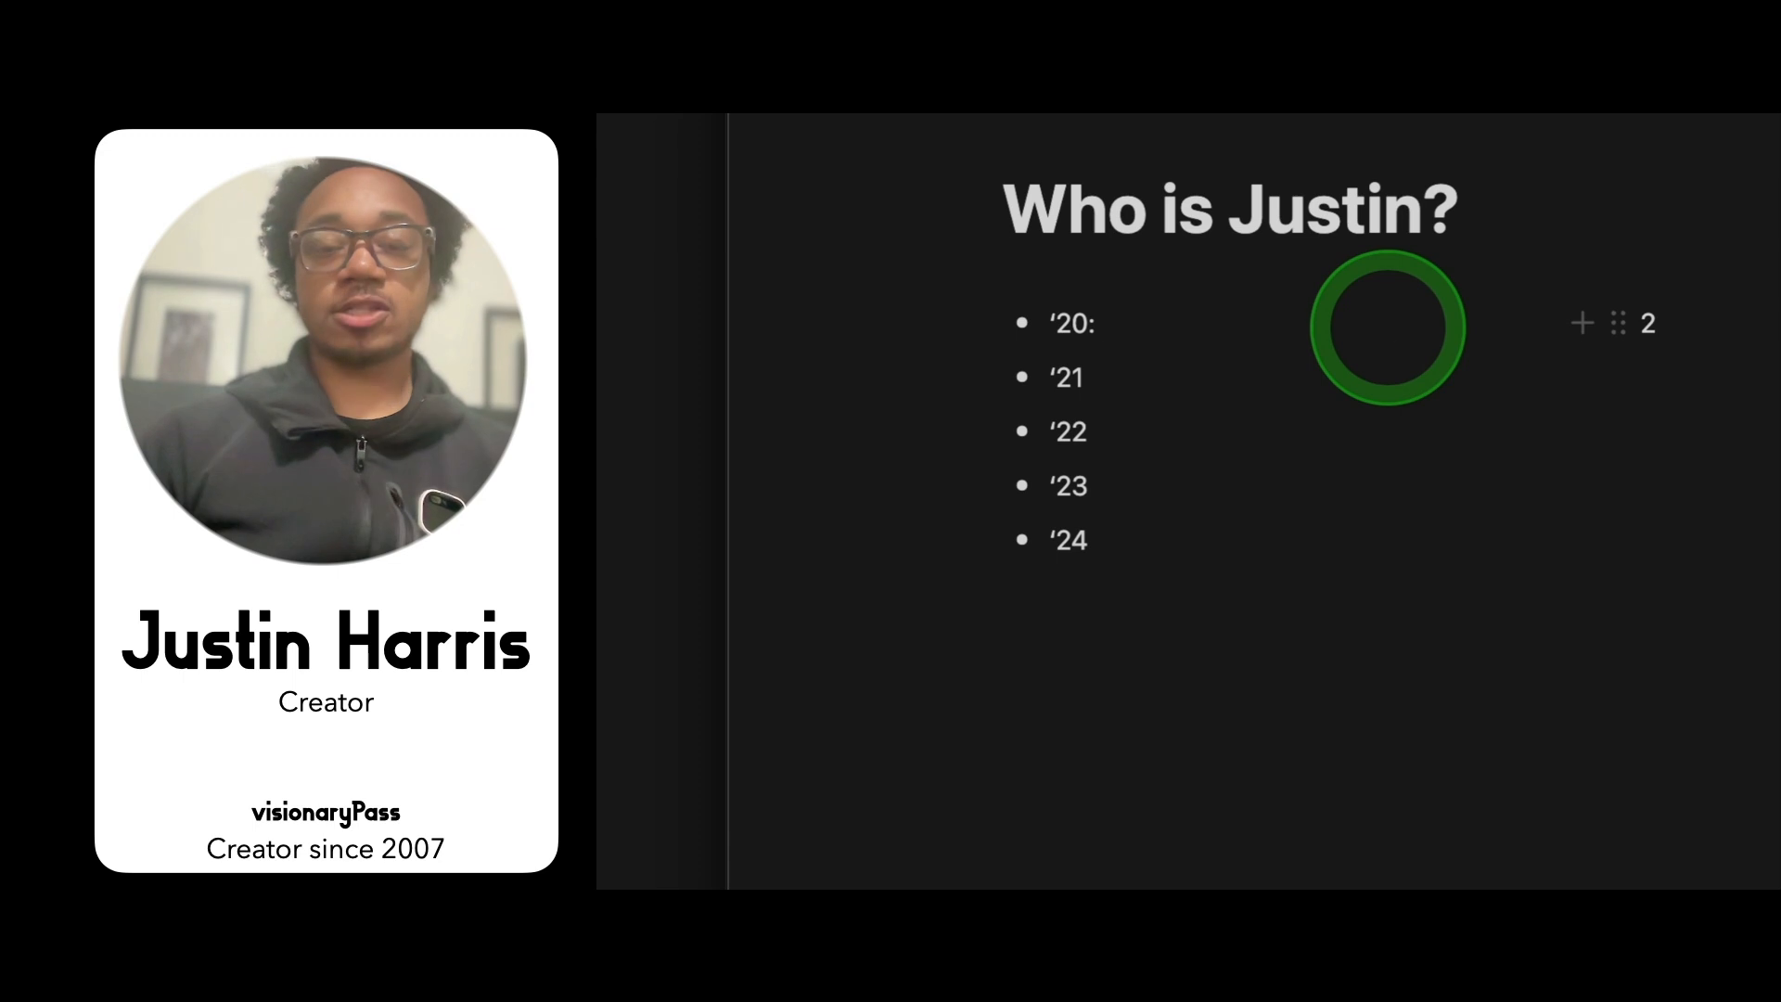
type(" First C")
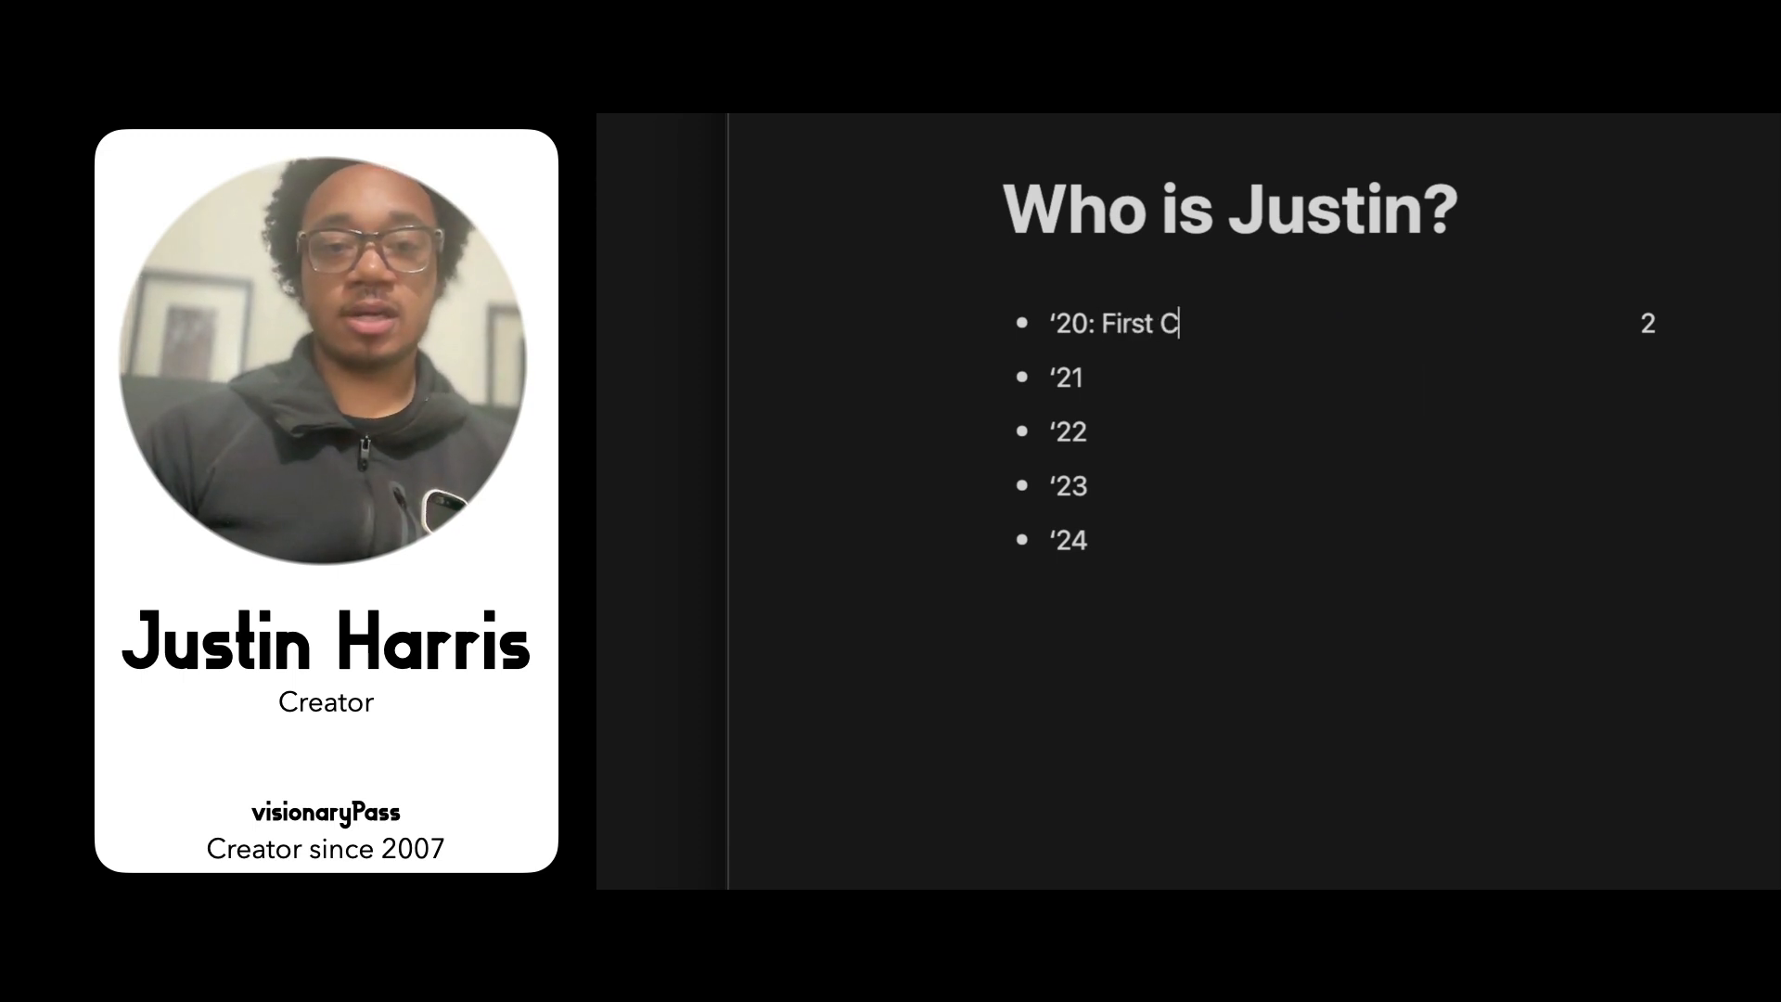
key("BackSpace")
key("BackSpace")
left_click(1254, 401)
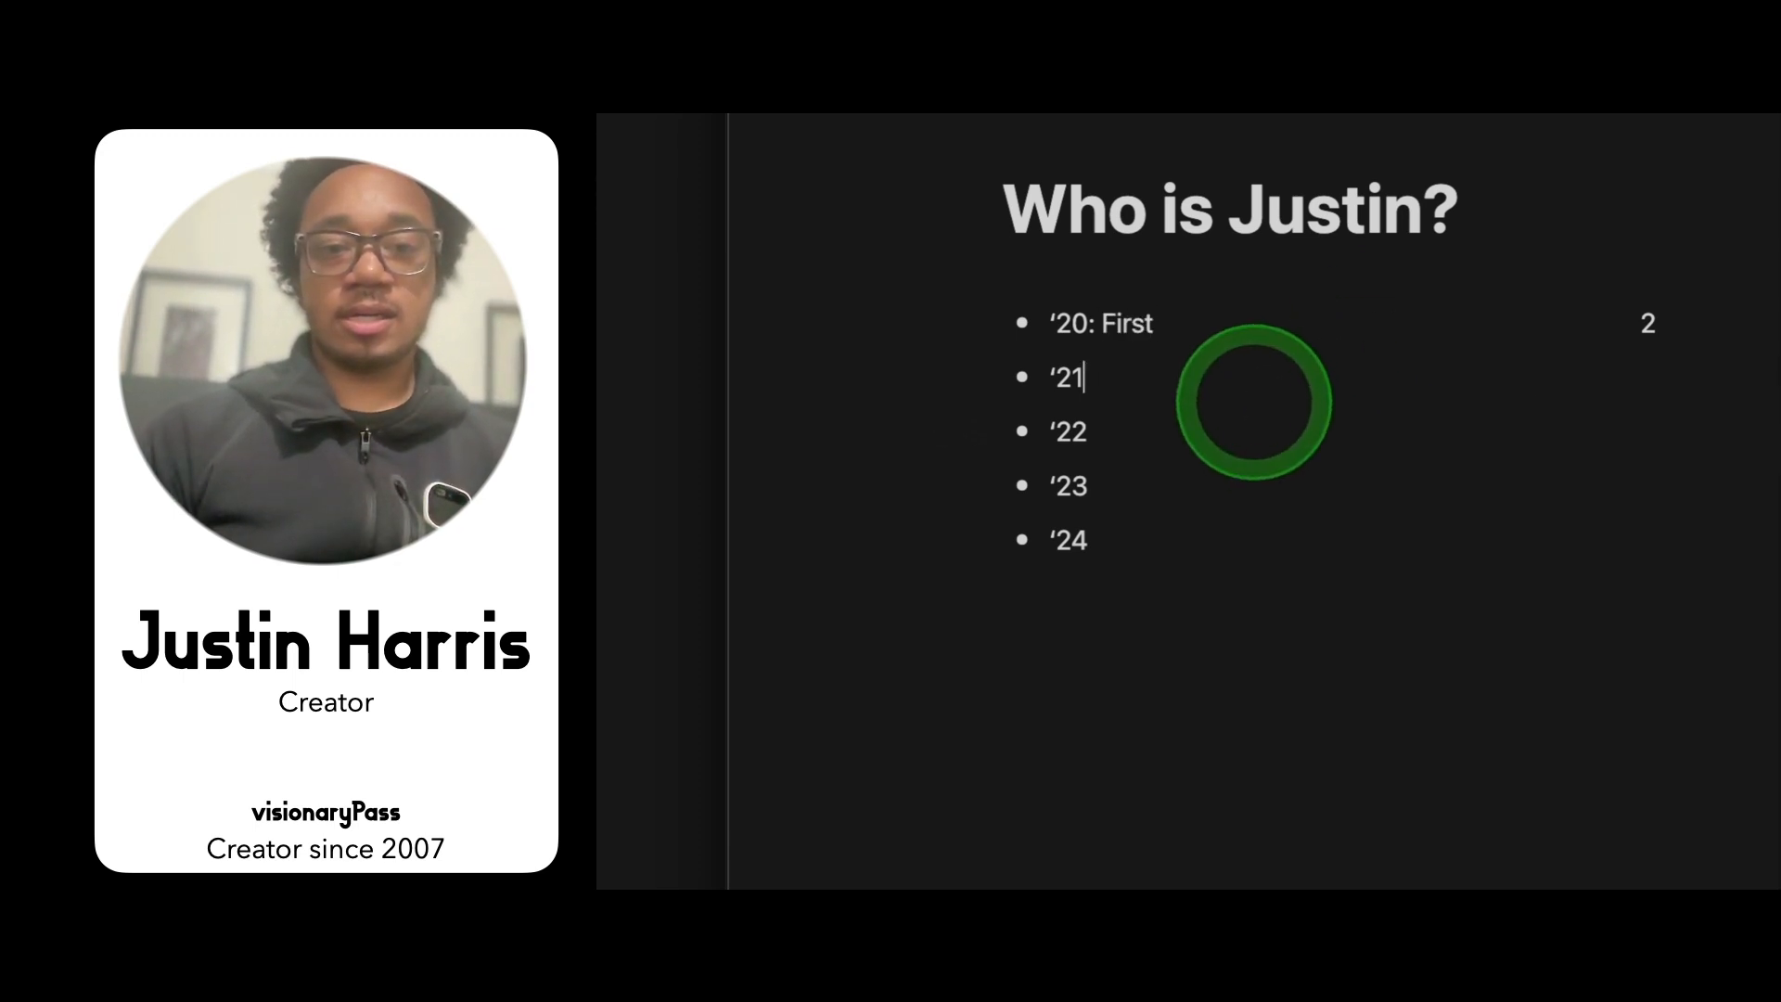
type(": Second")
- Complete the remaining bullets as "‘22: Third", "‘23: Fourth" and "‘24: Fifth"
left_click(1184, 426)
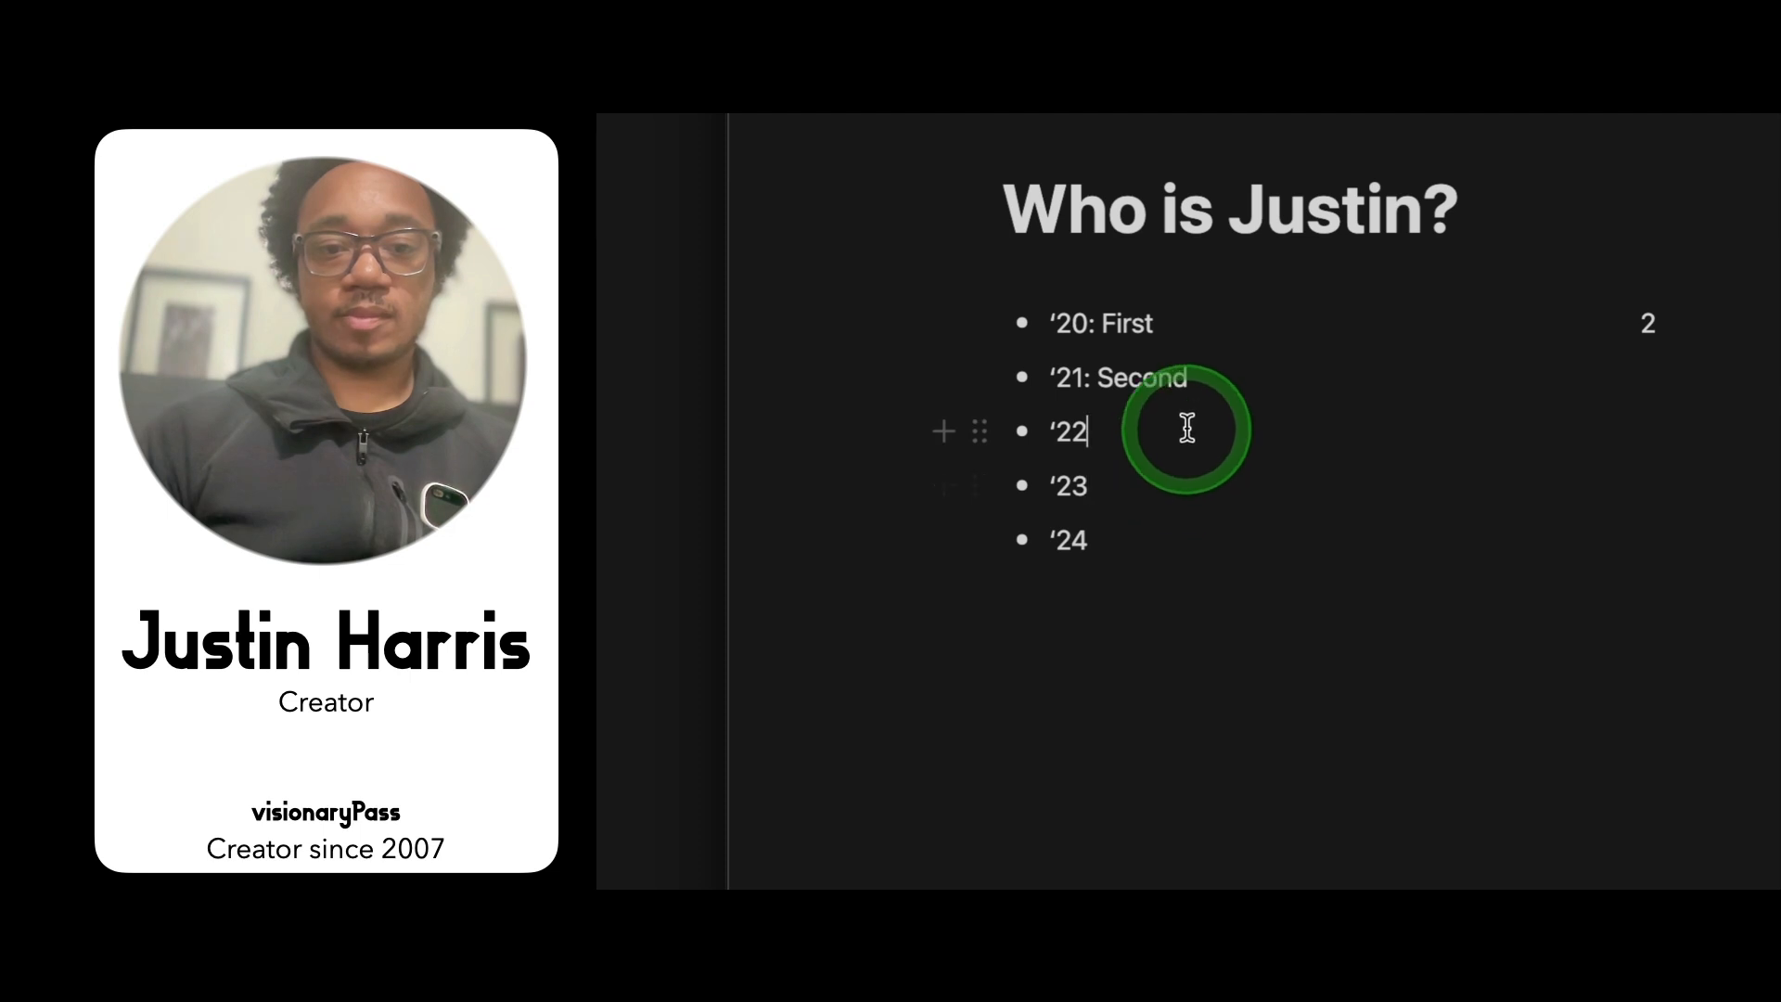
type(": THi")
key("BackSpace")
key("BackSpace")
type("hird")
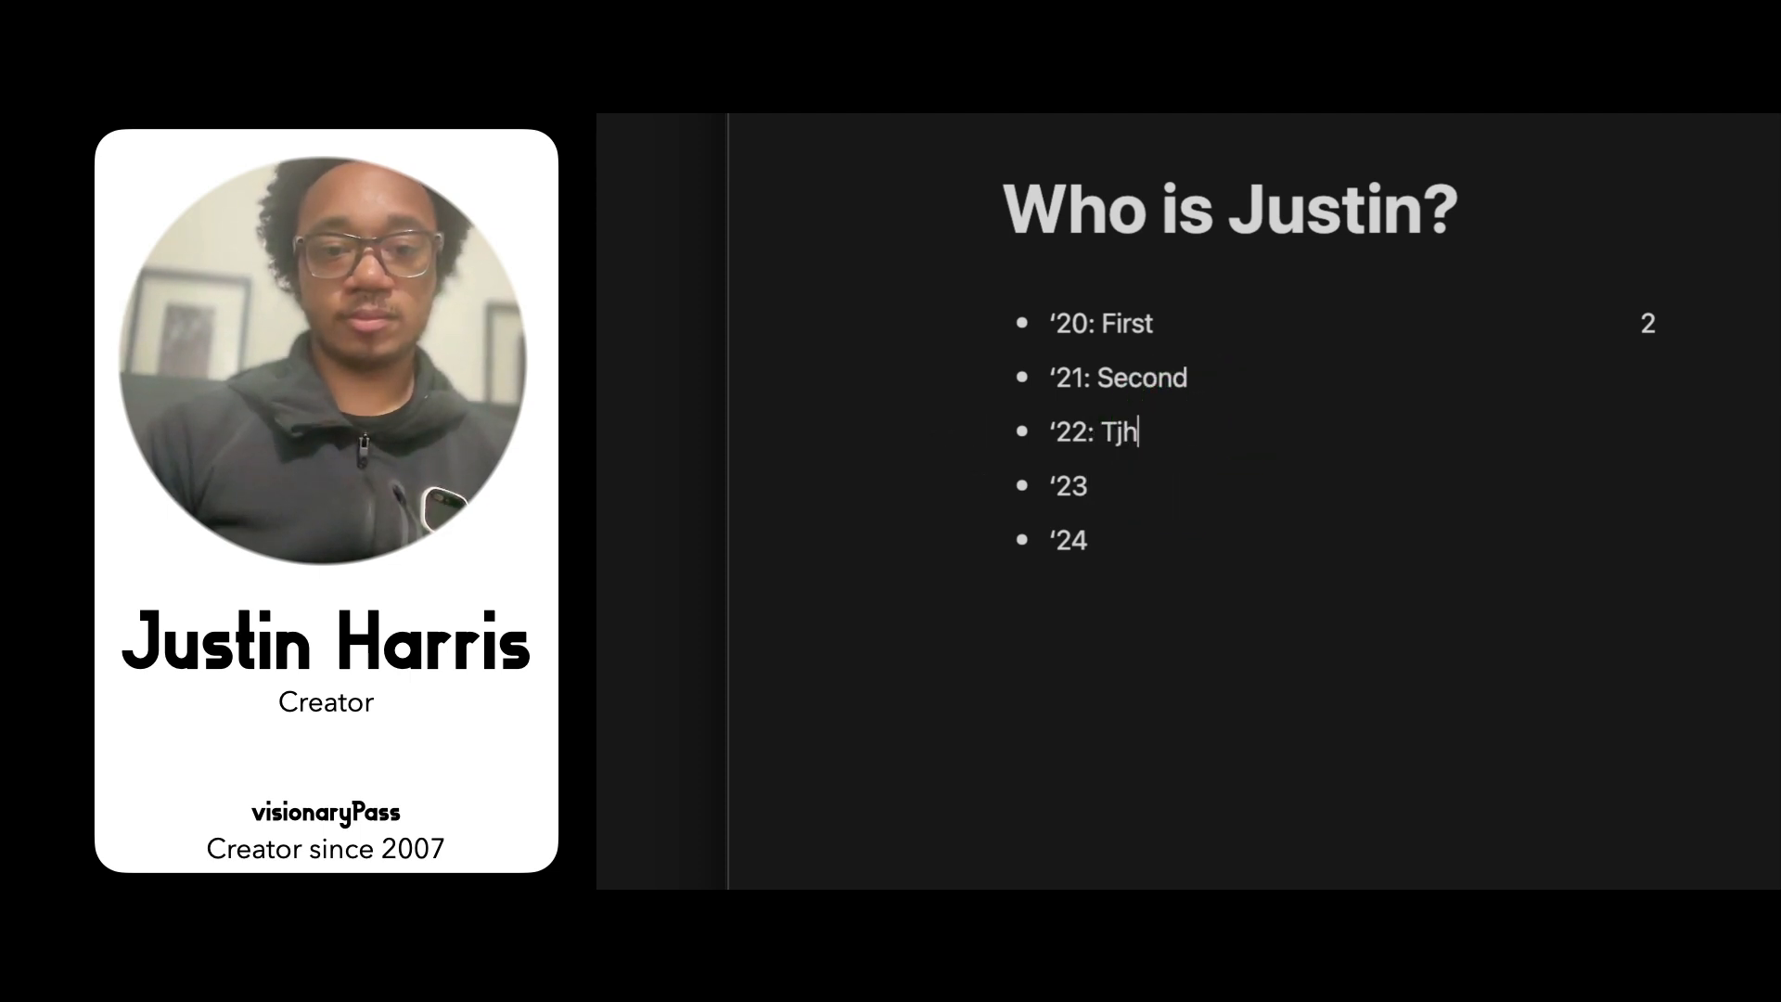
left_click(1109, 483)
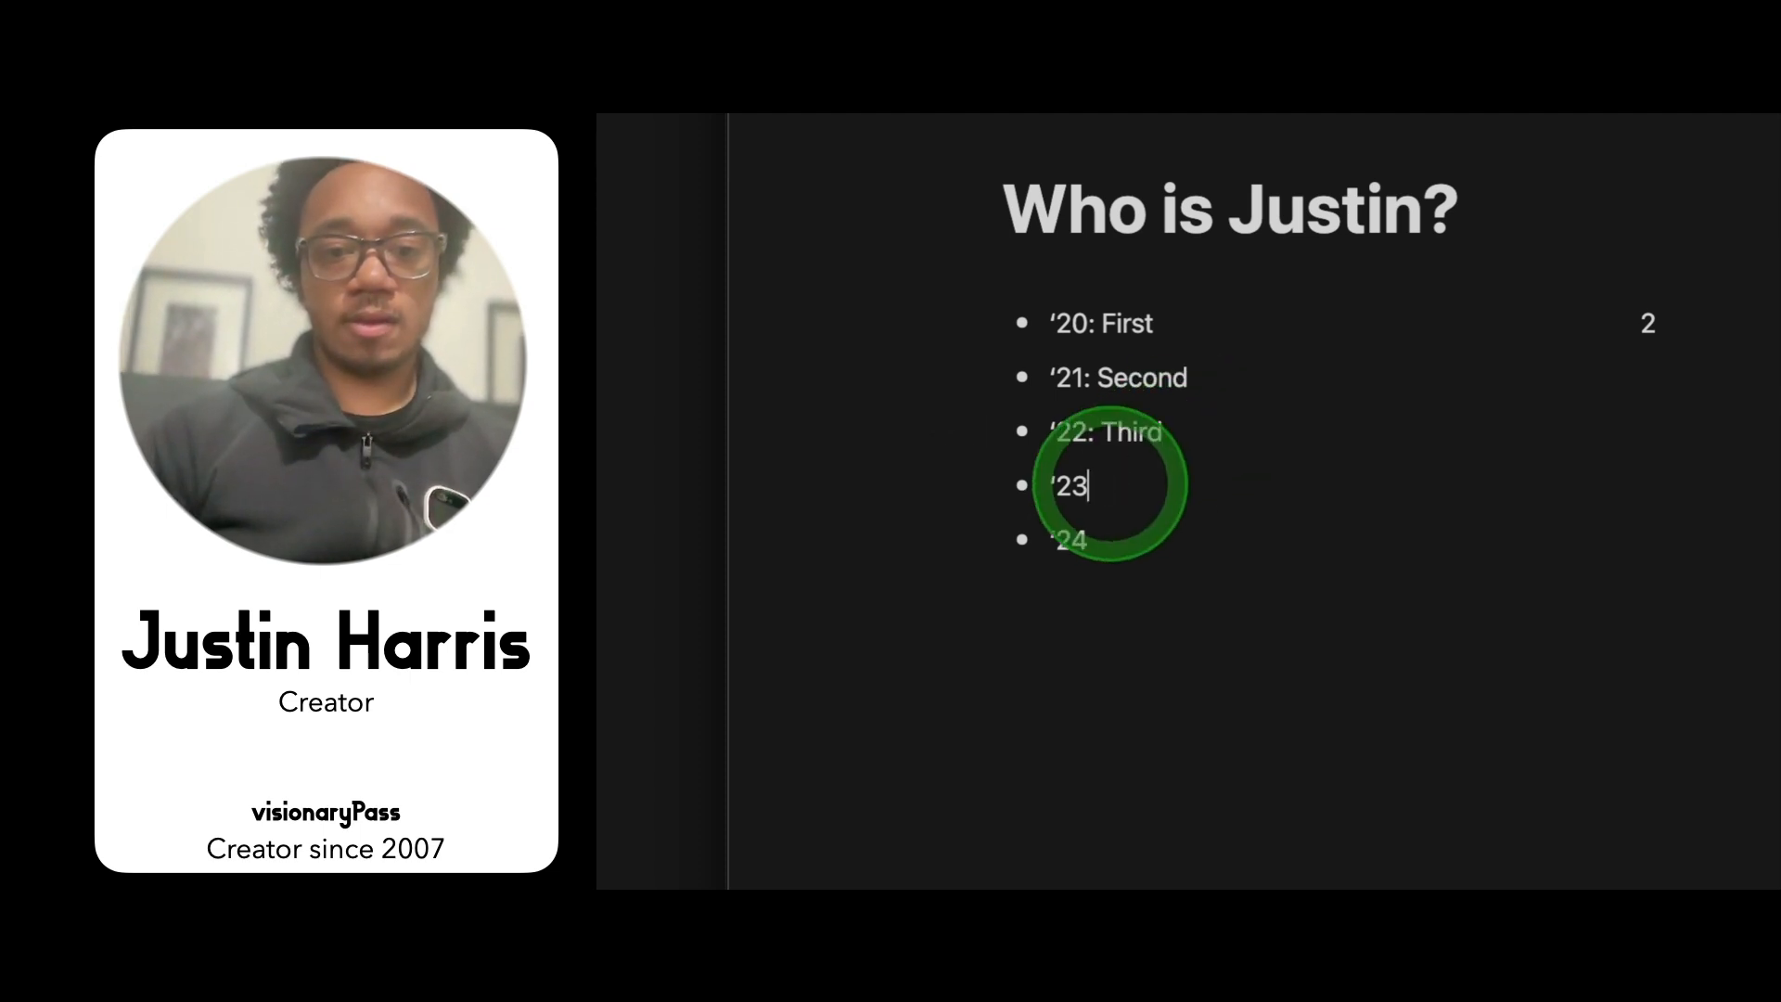
type(": Fourth")
left_click(1109, 539)
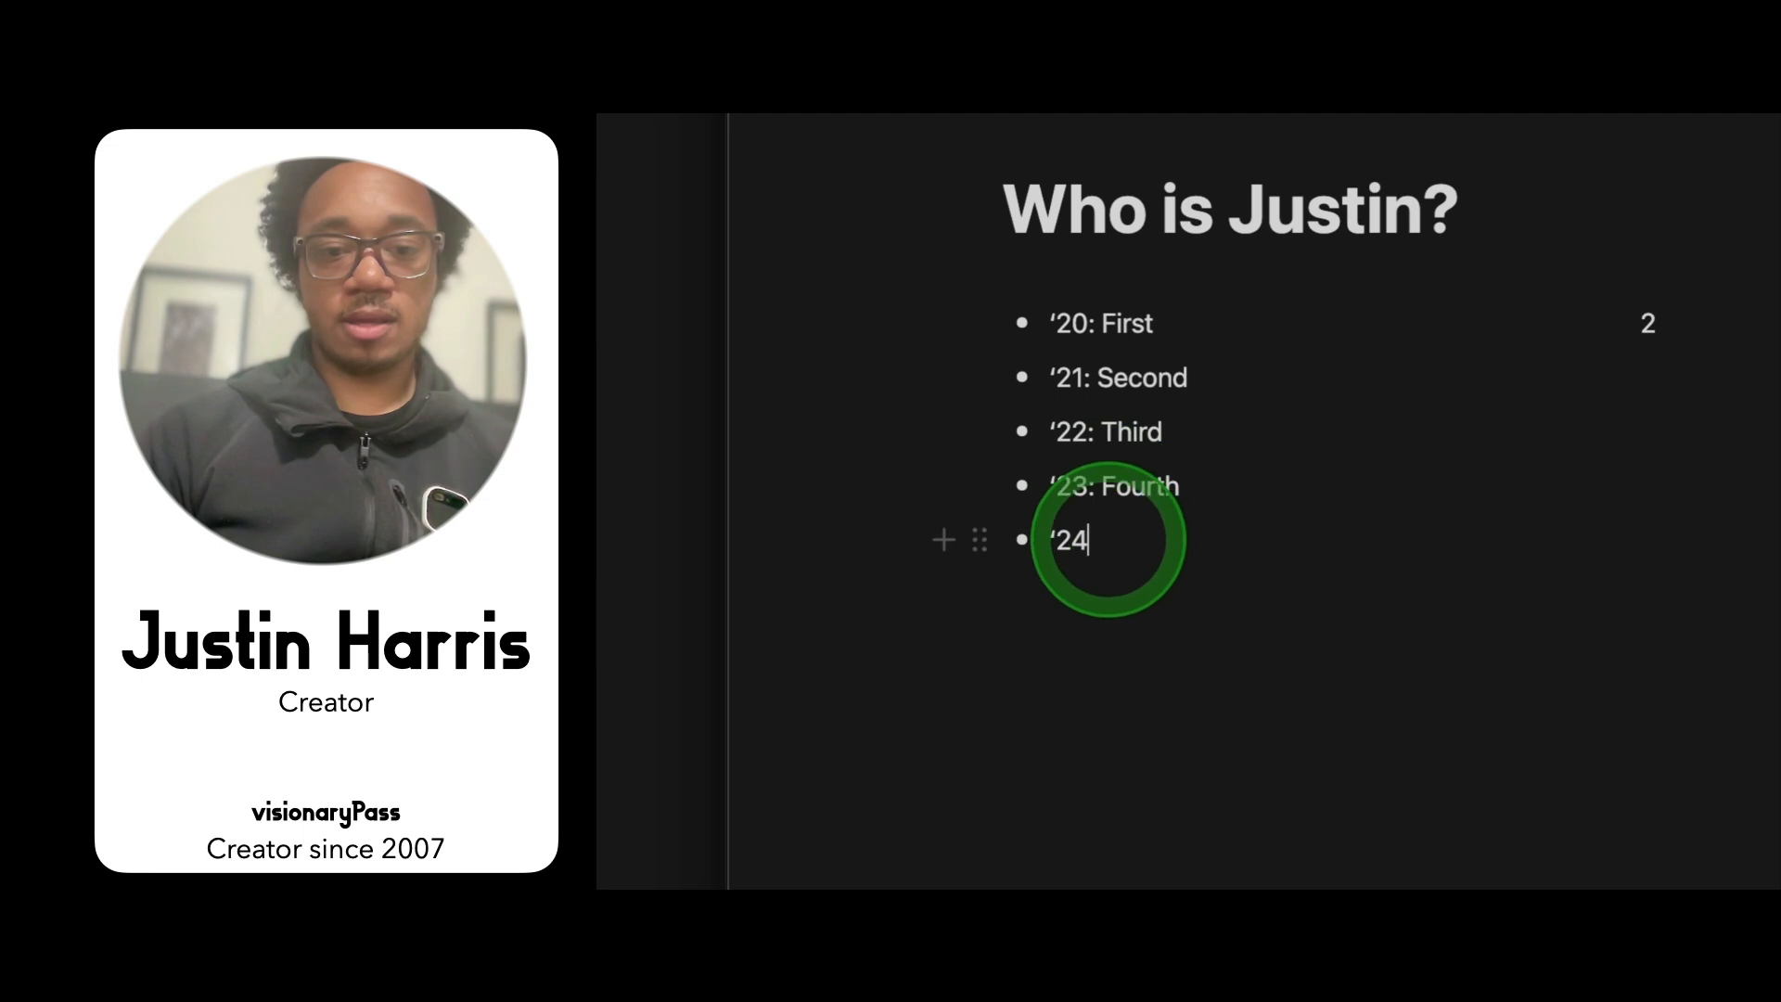
type("Fifth")
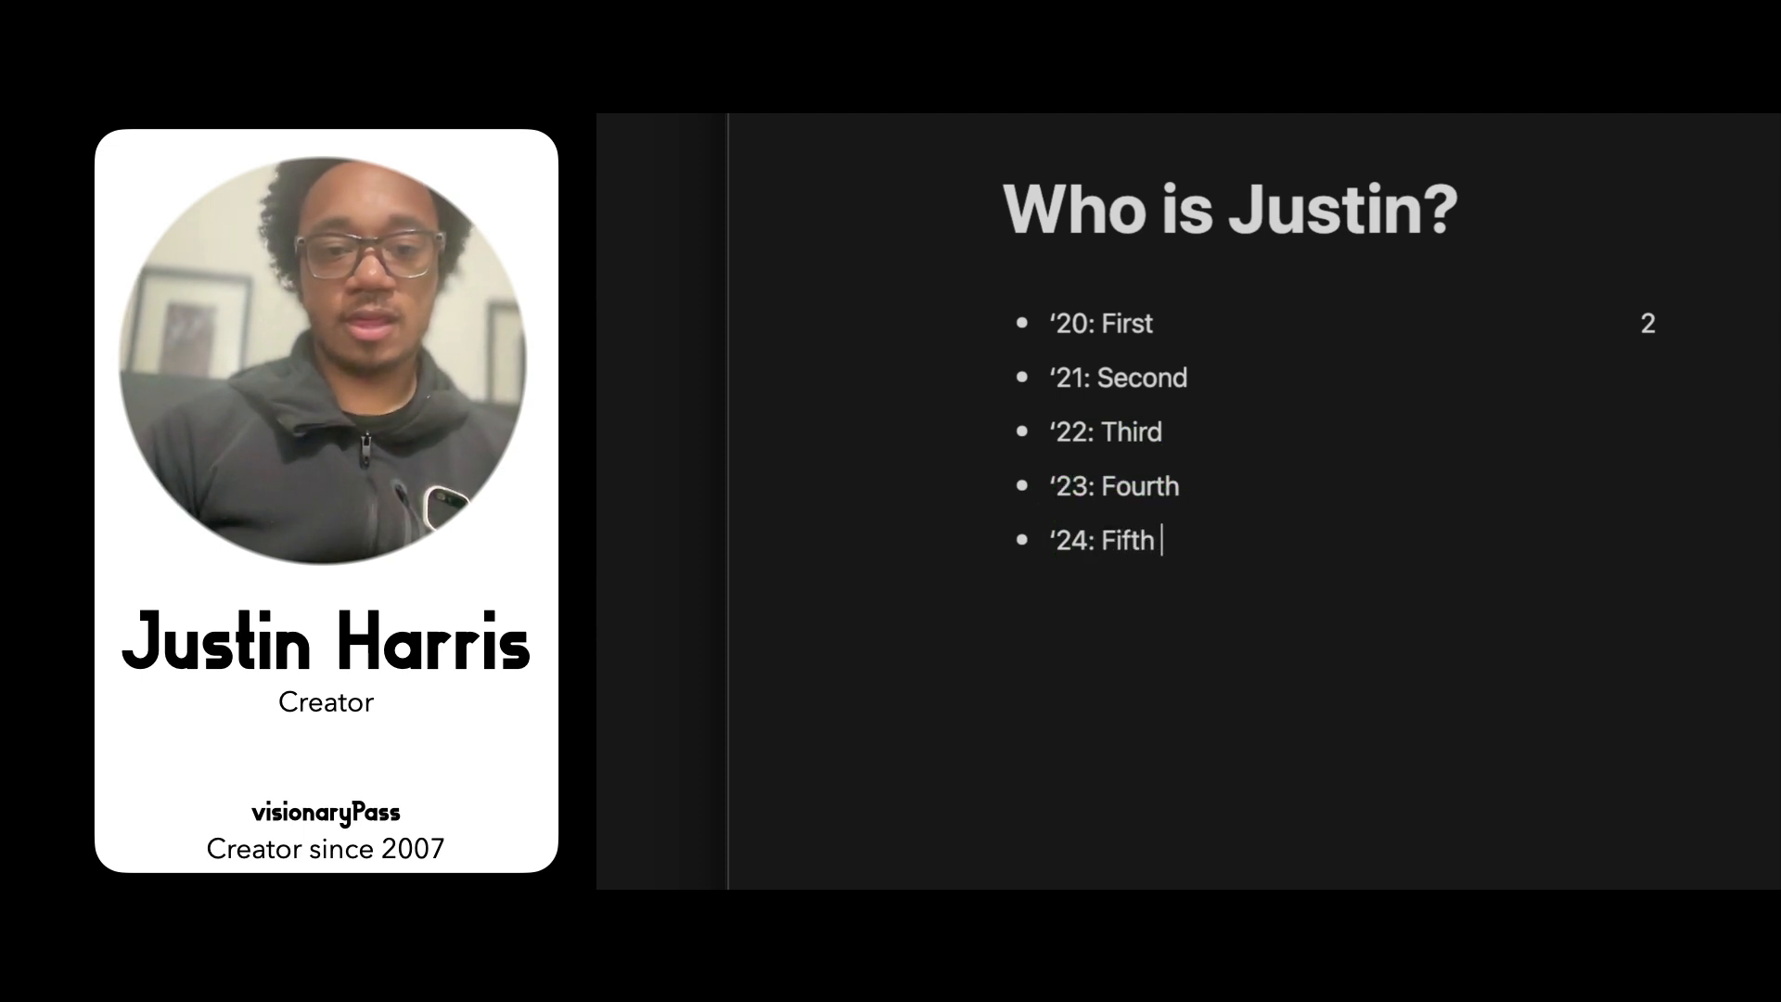
- Replace the placeholder 2 in the second column with an empty image block
left_click(1404, 360)
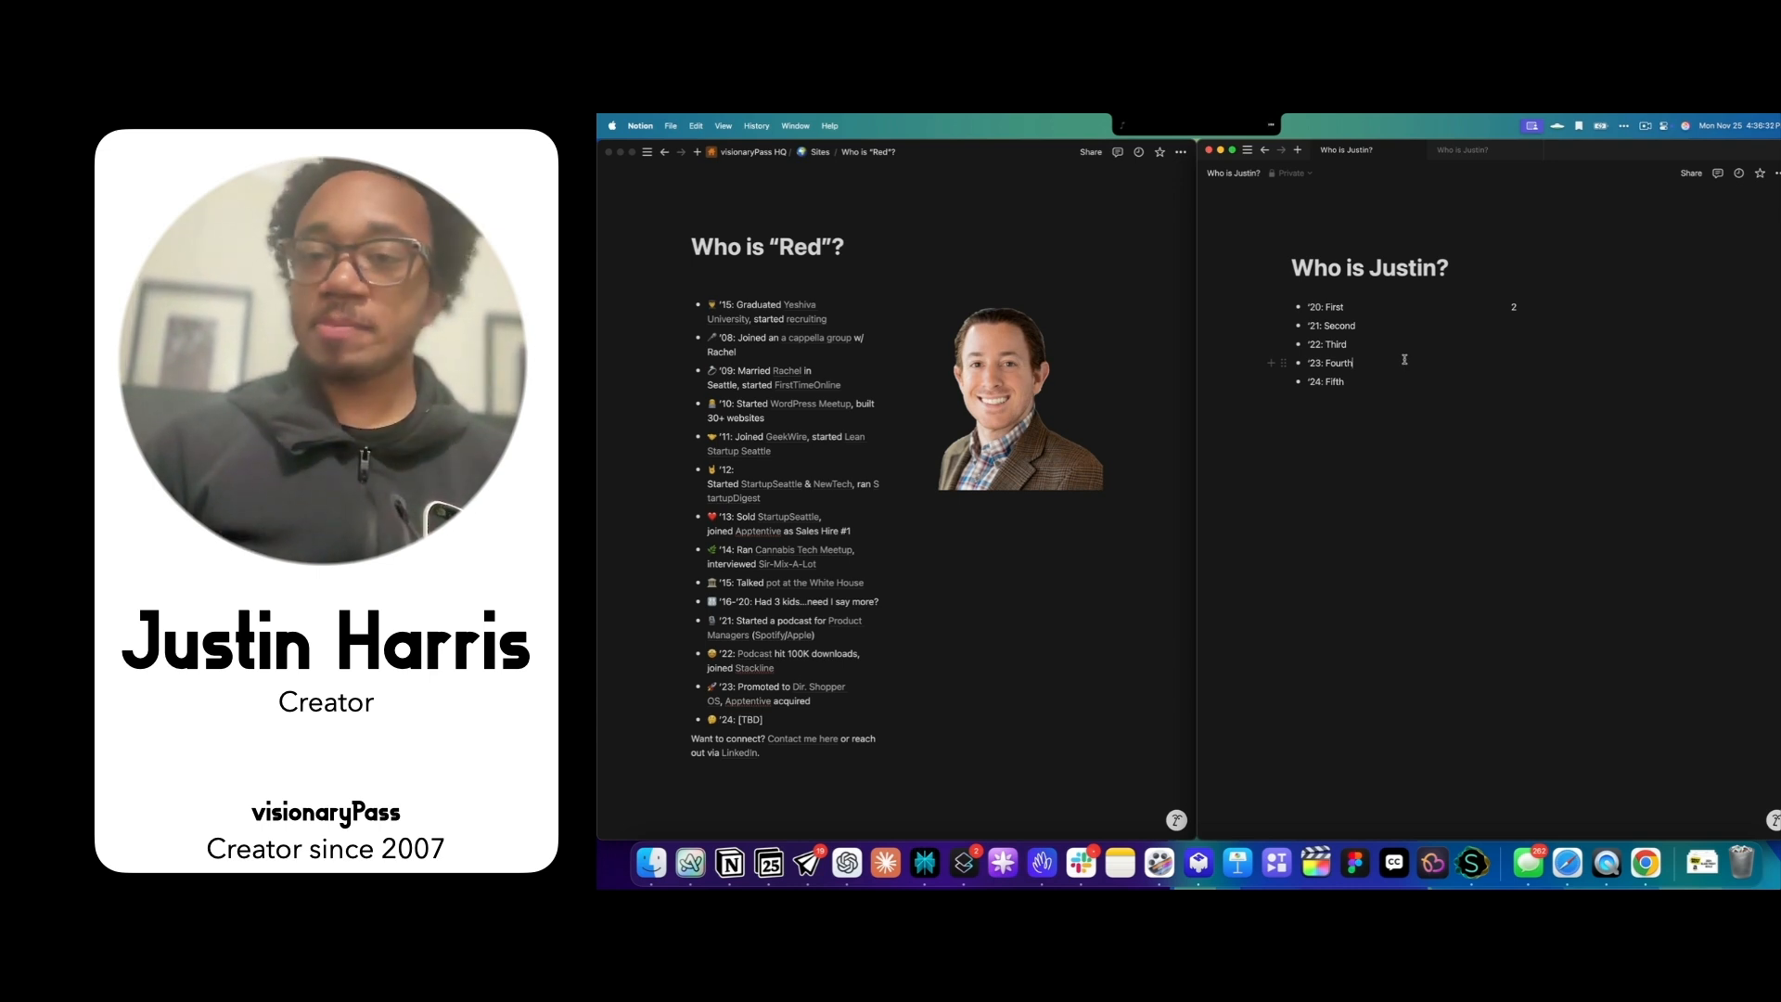
left_click(1550, 310)
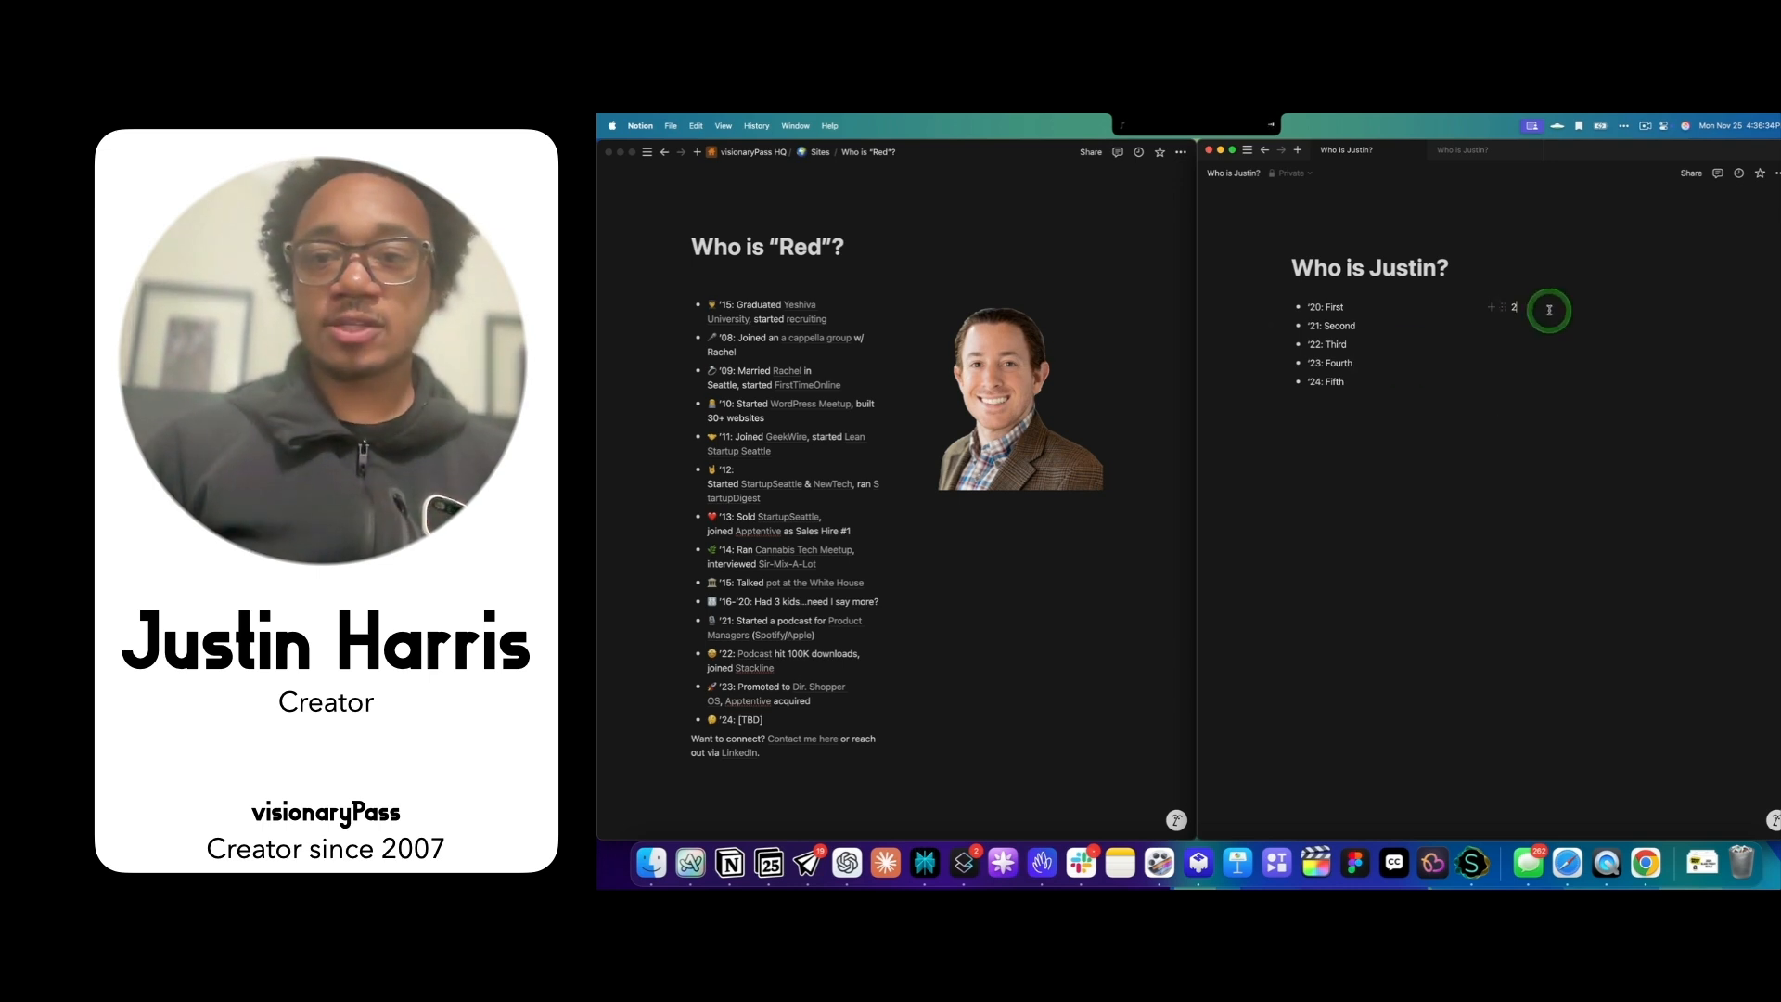
key("BackSpace")
type("/")
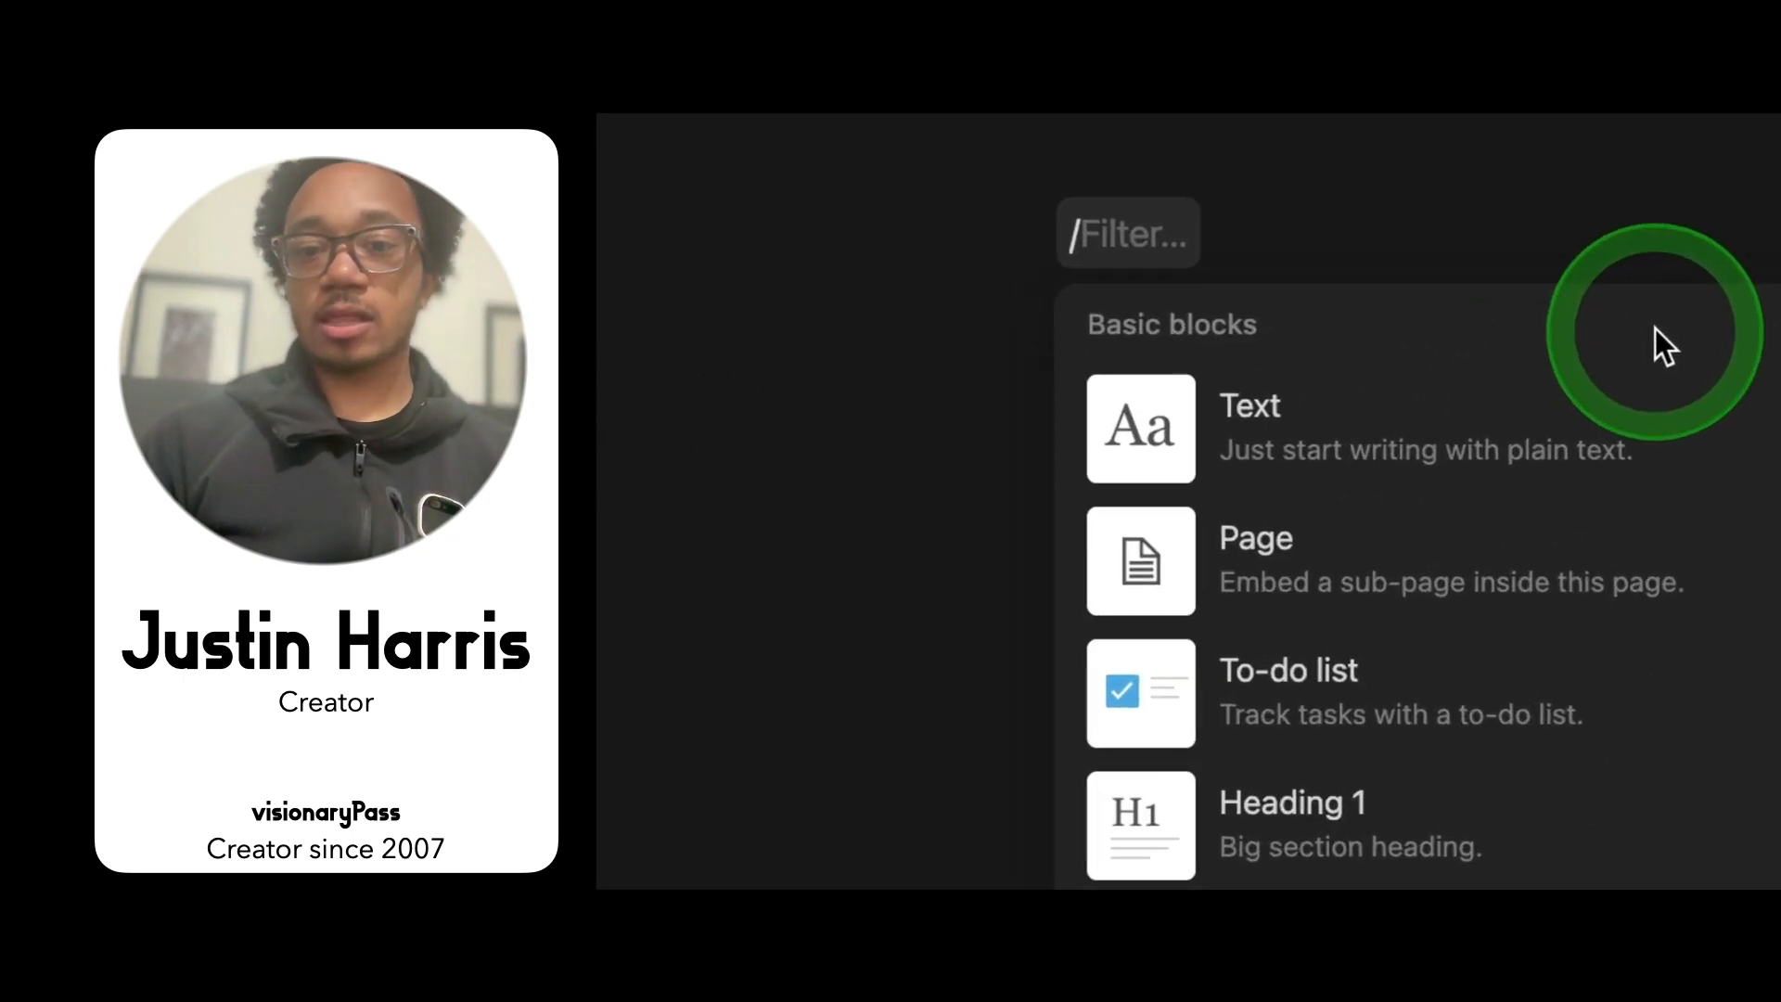
type("ima")
left_click(1570, 353)
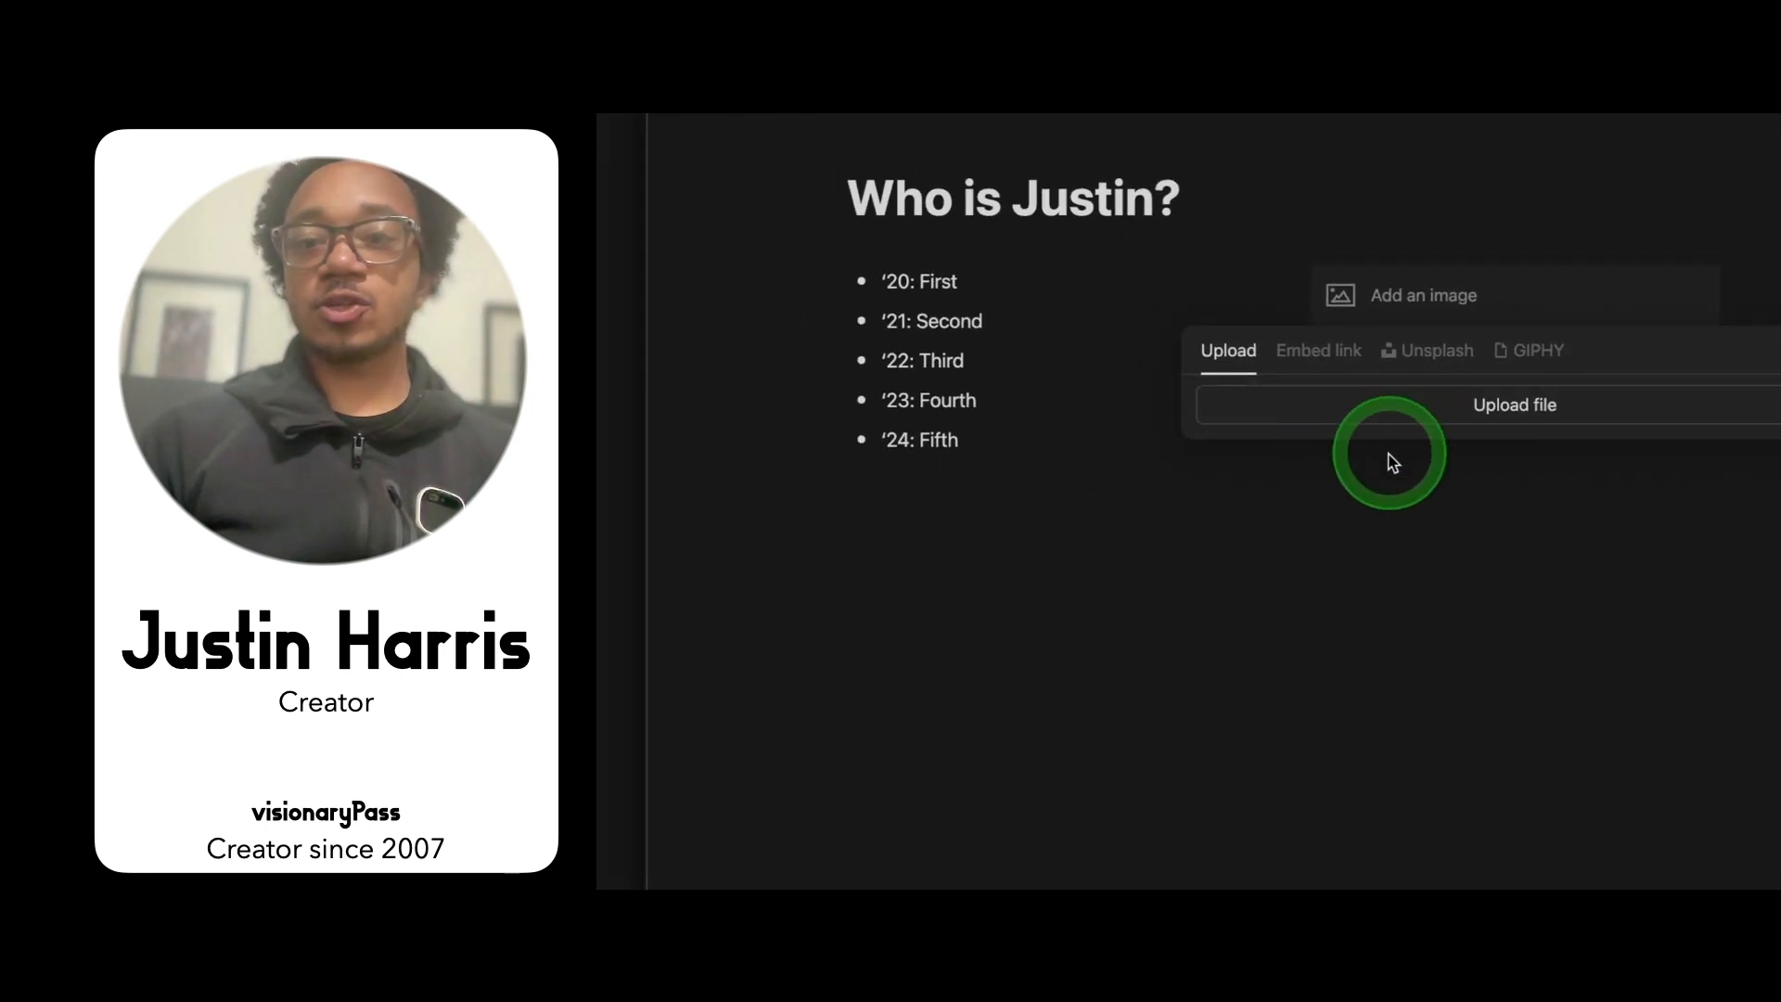
- Search the computer's files for the profile photo and upload the matching JPG into the second column's image block
left_click(1482, 406)
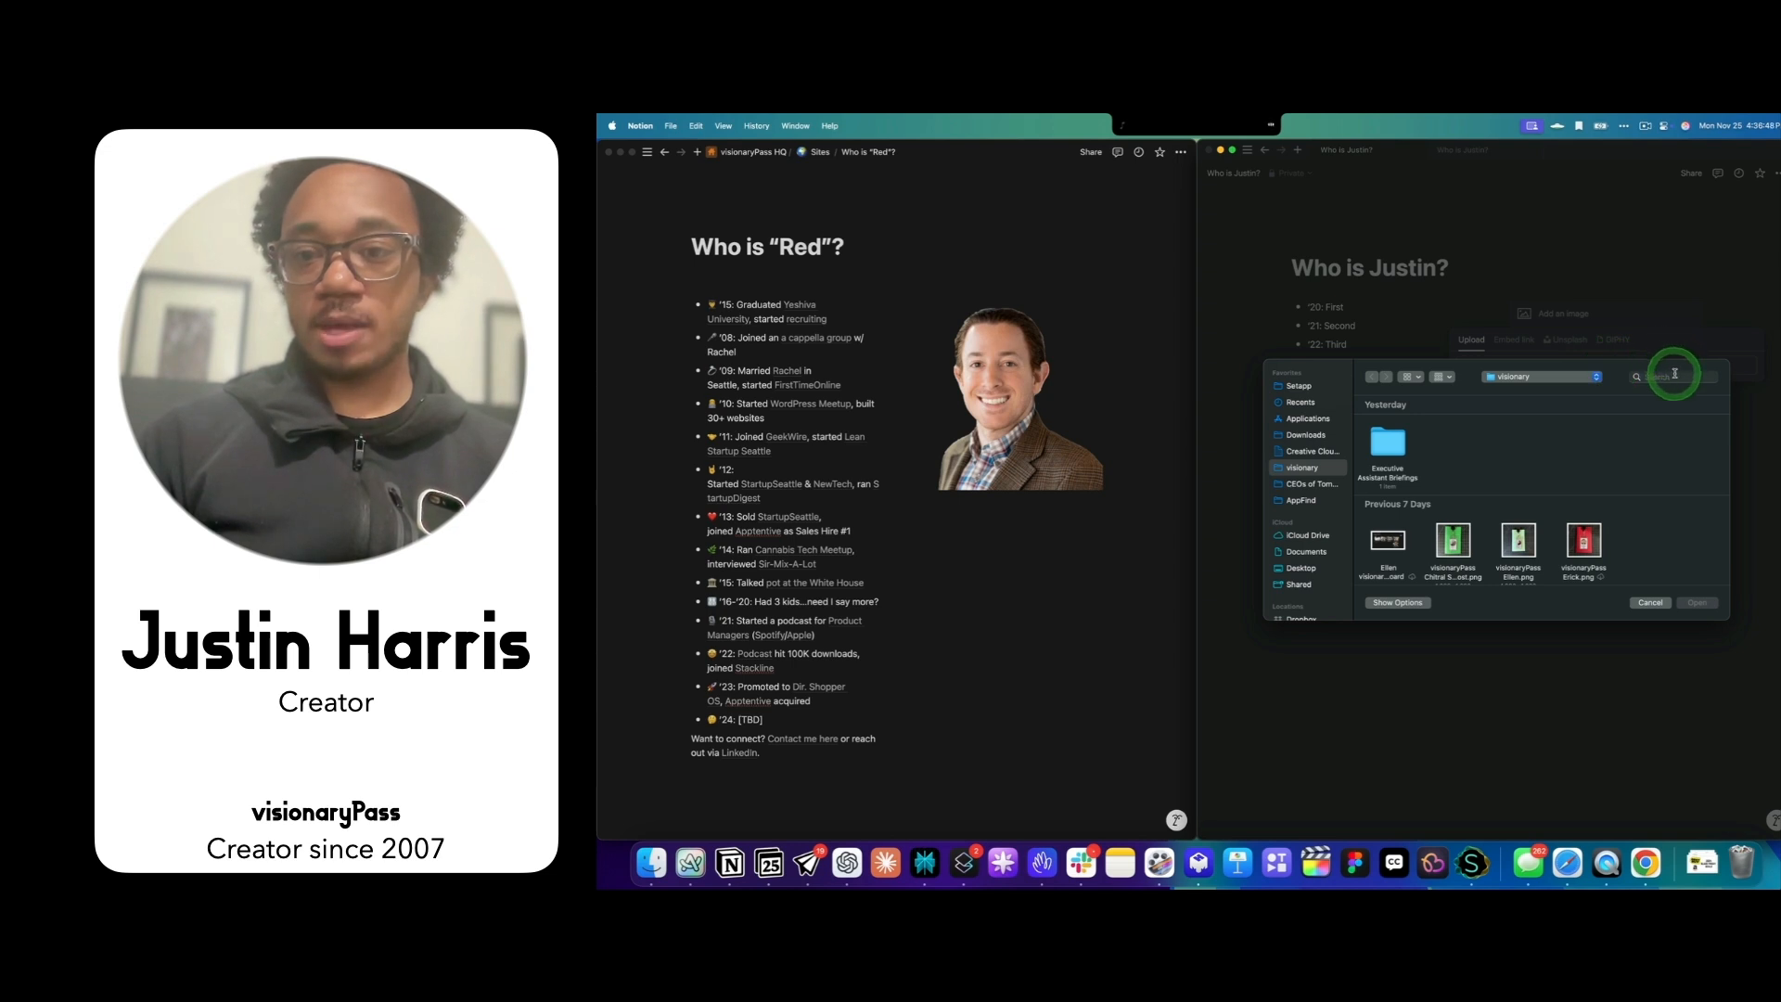
left_click(1675, 376)
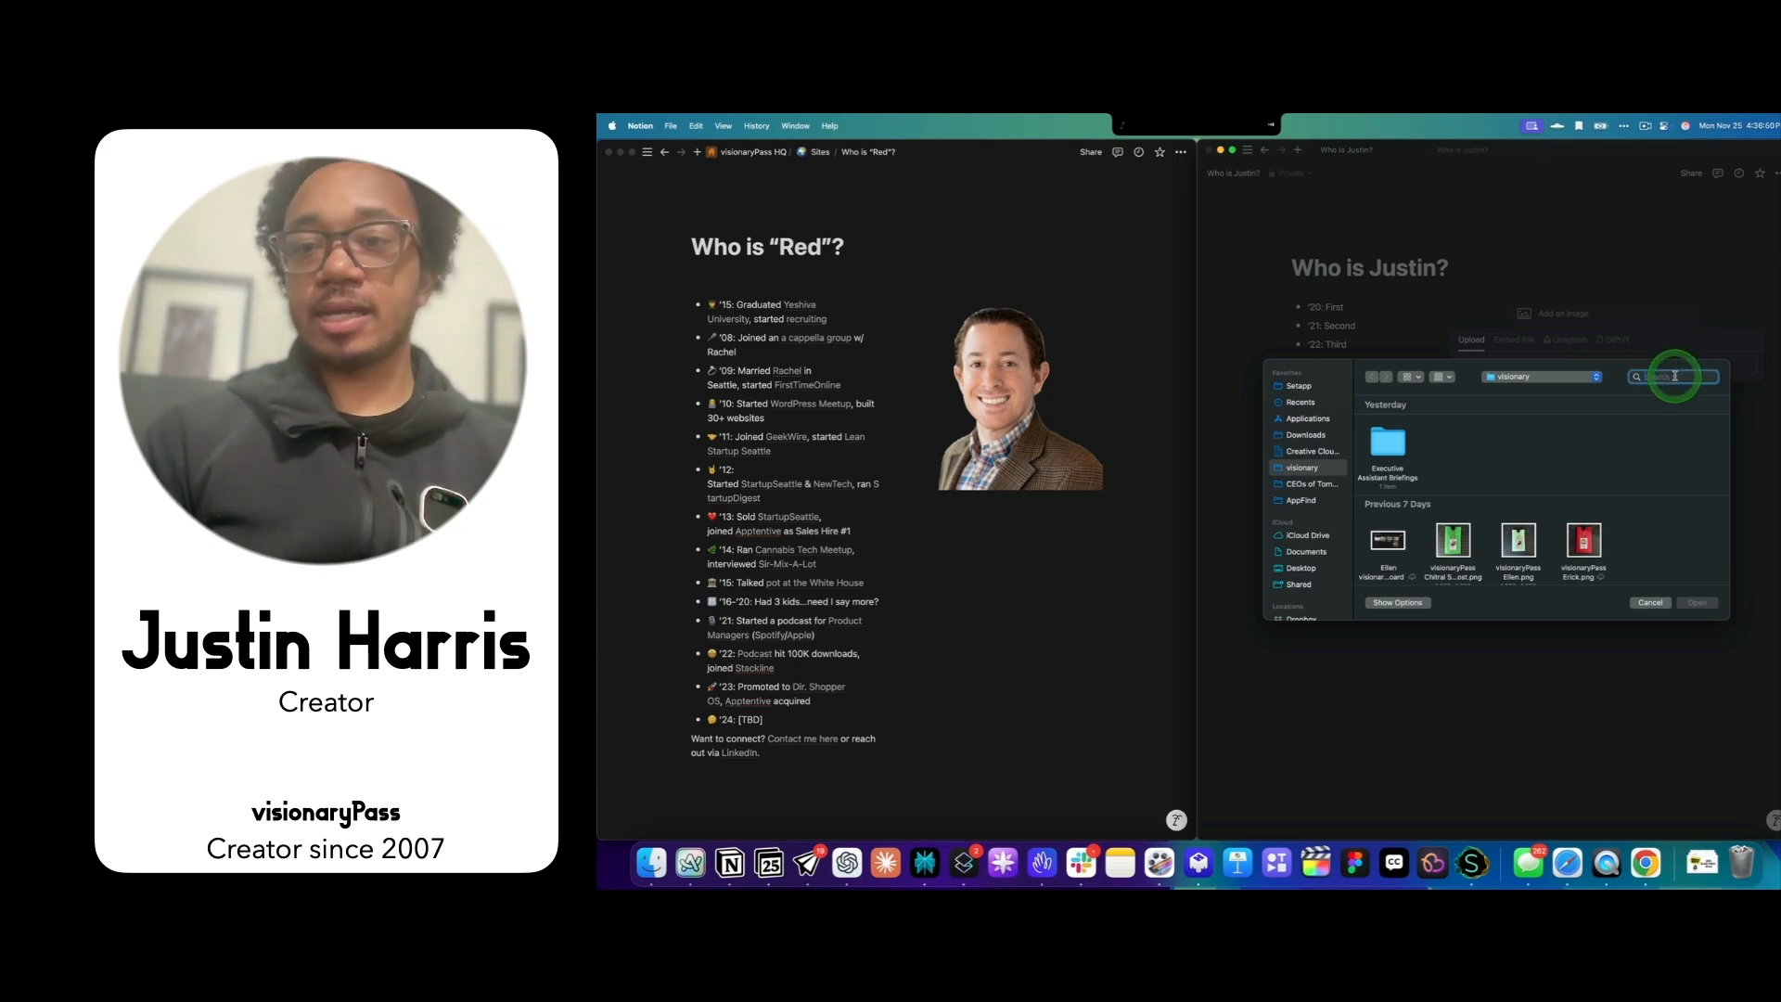
type("justin's p")
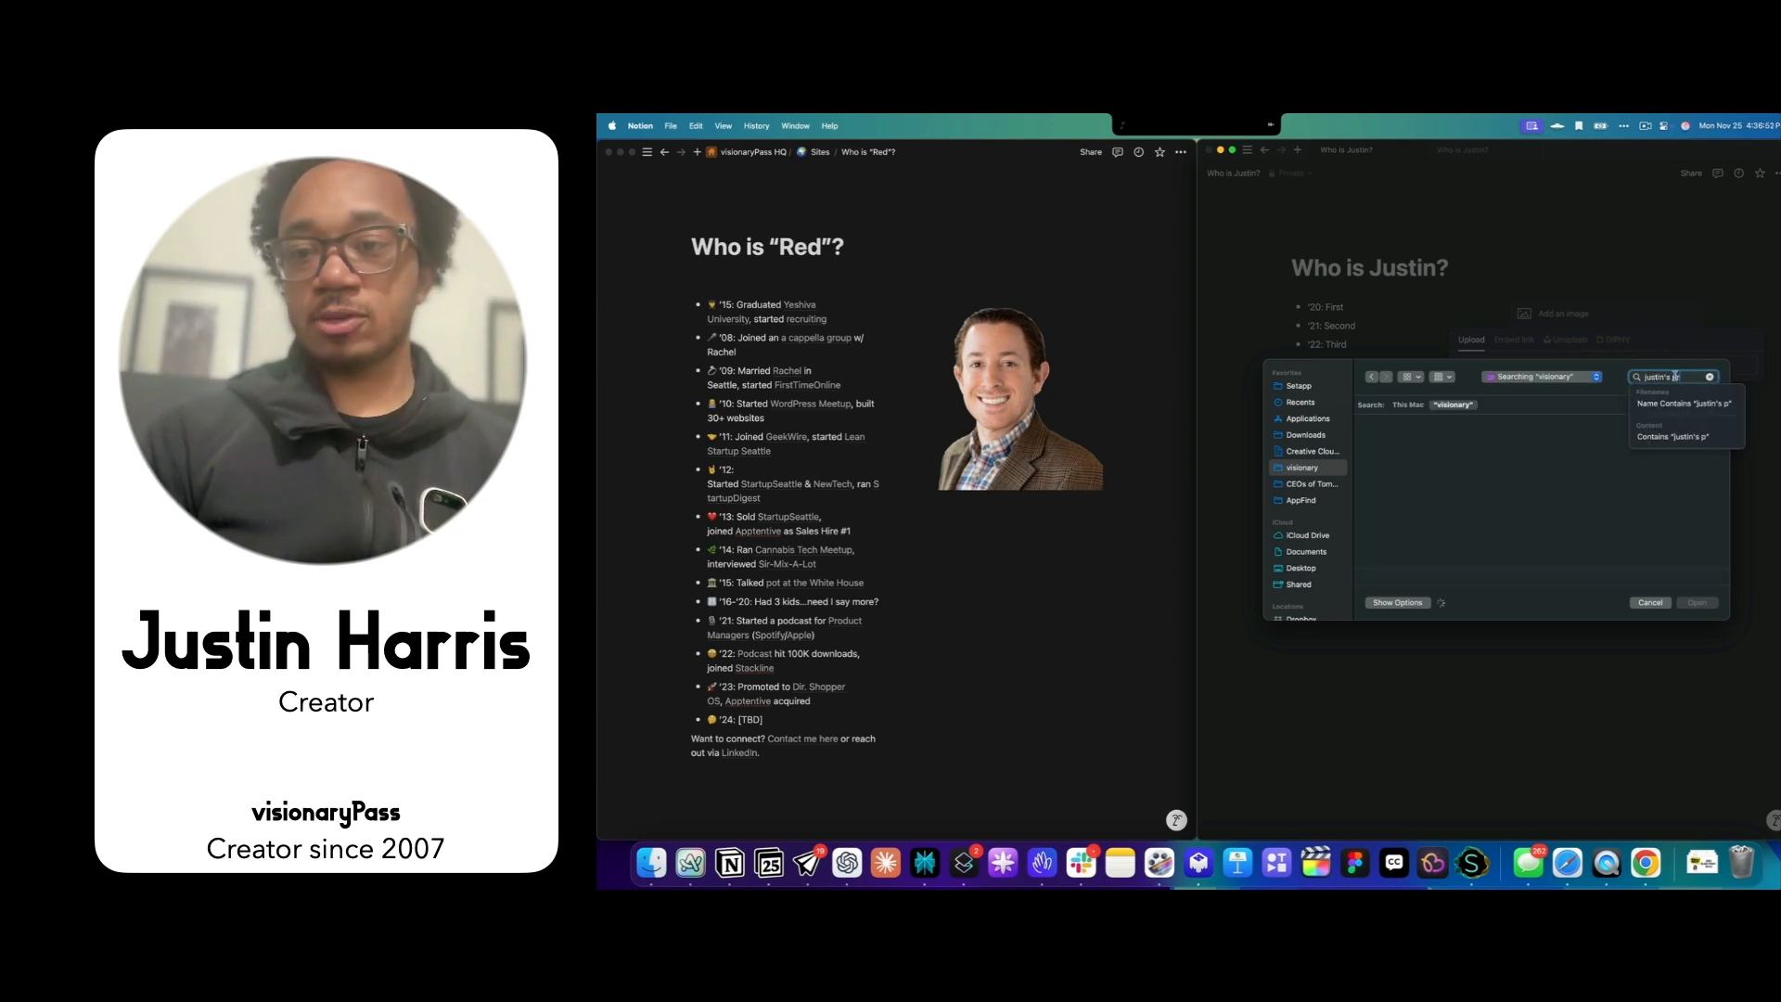
type("rofile photo")
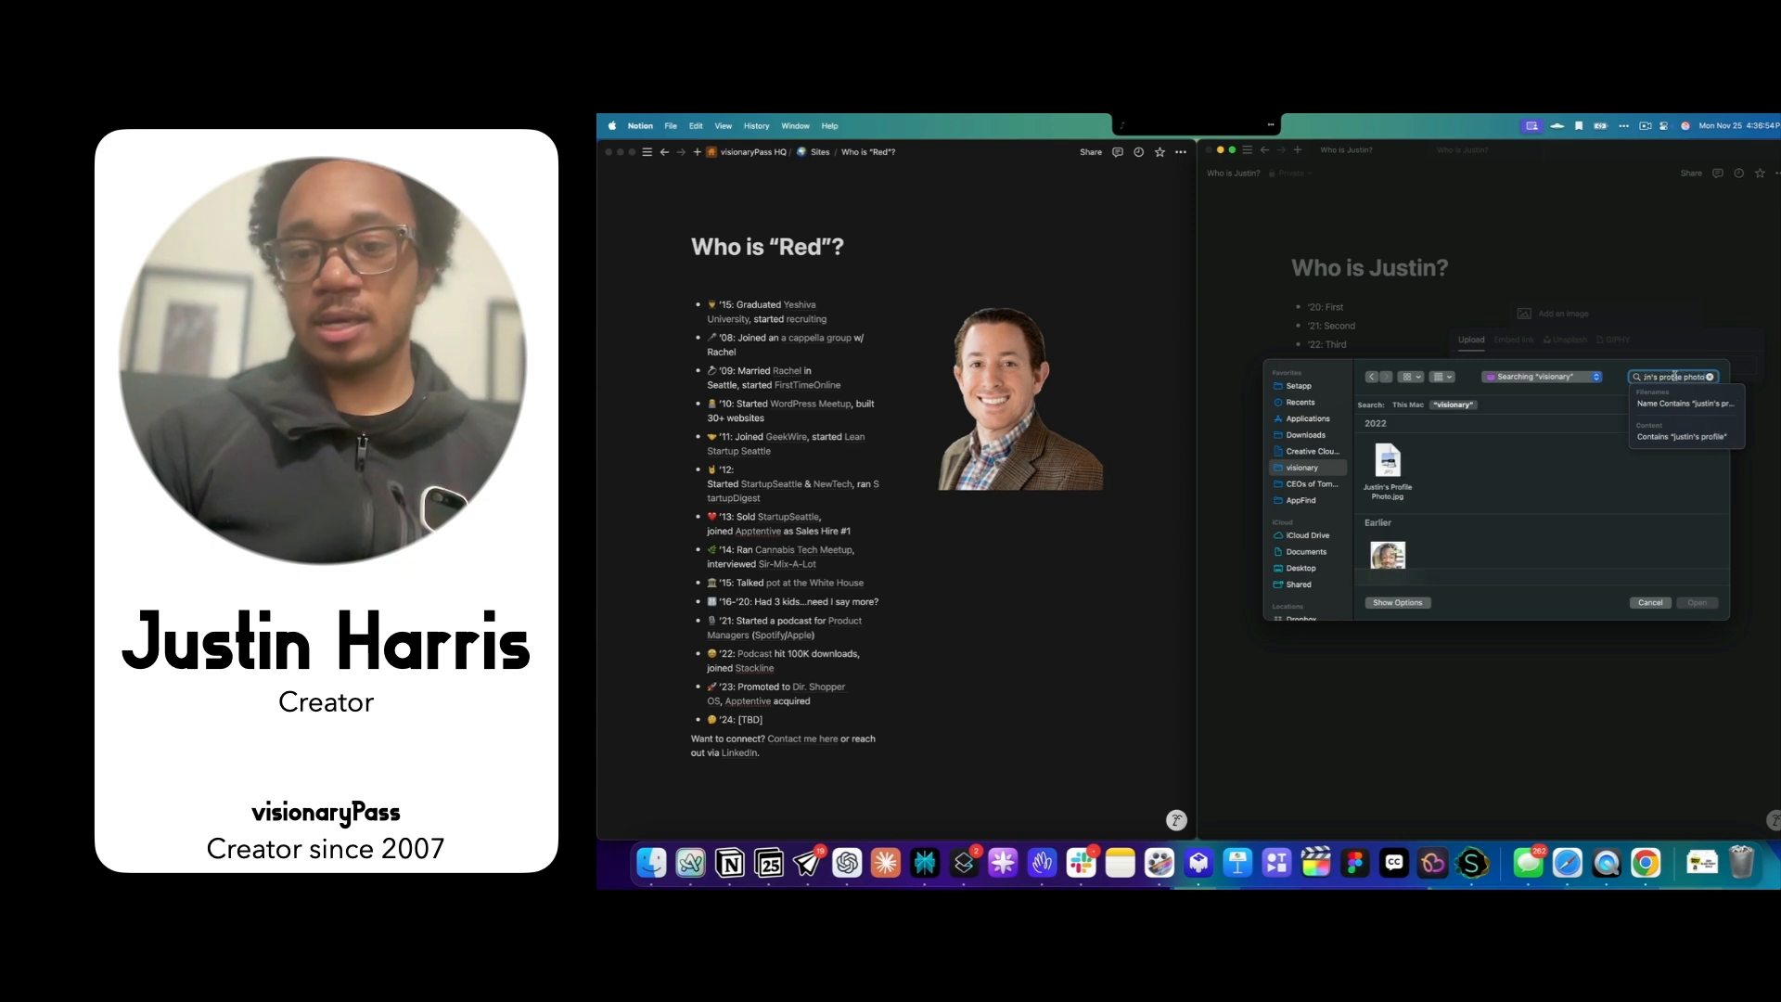
double_click(1387, 461)
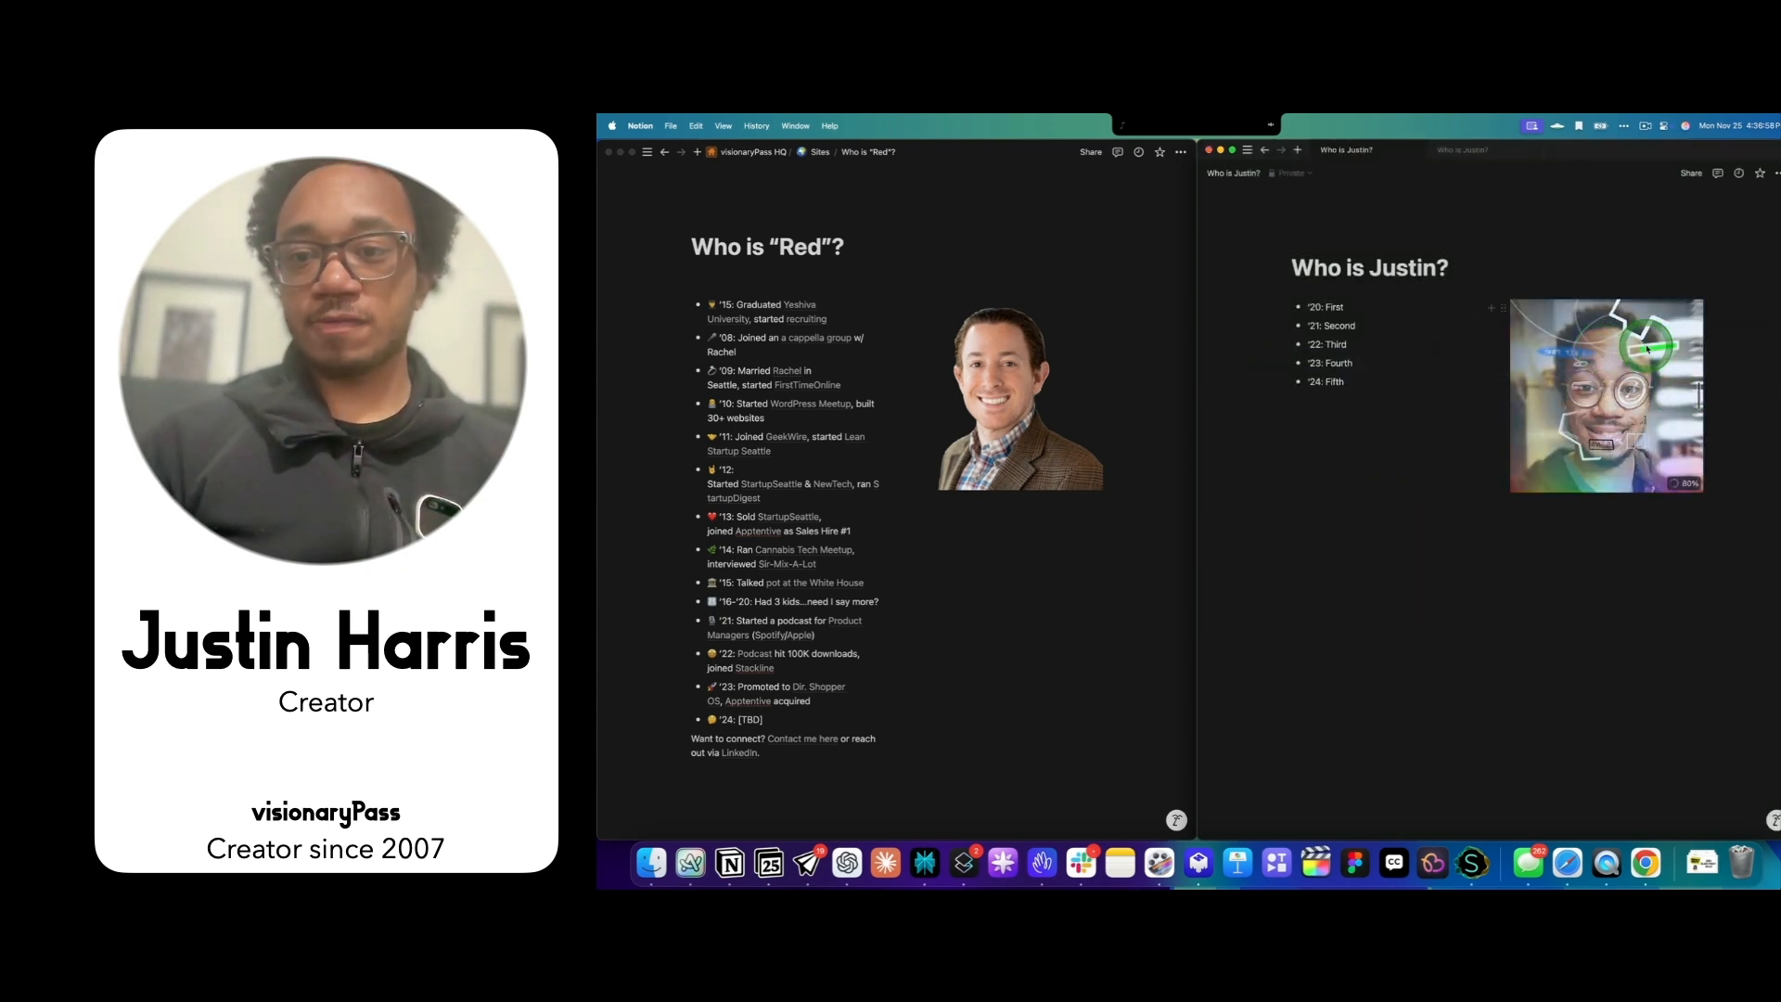
left_click(1424, 453)
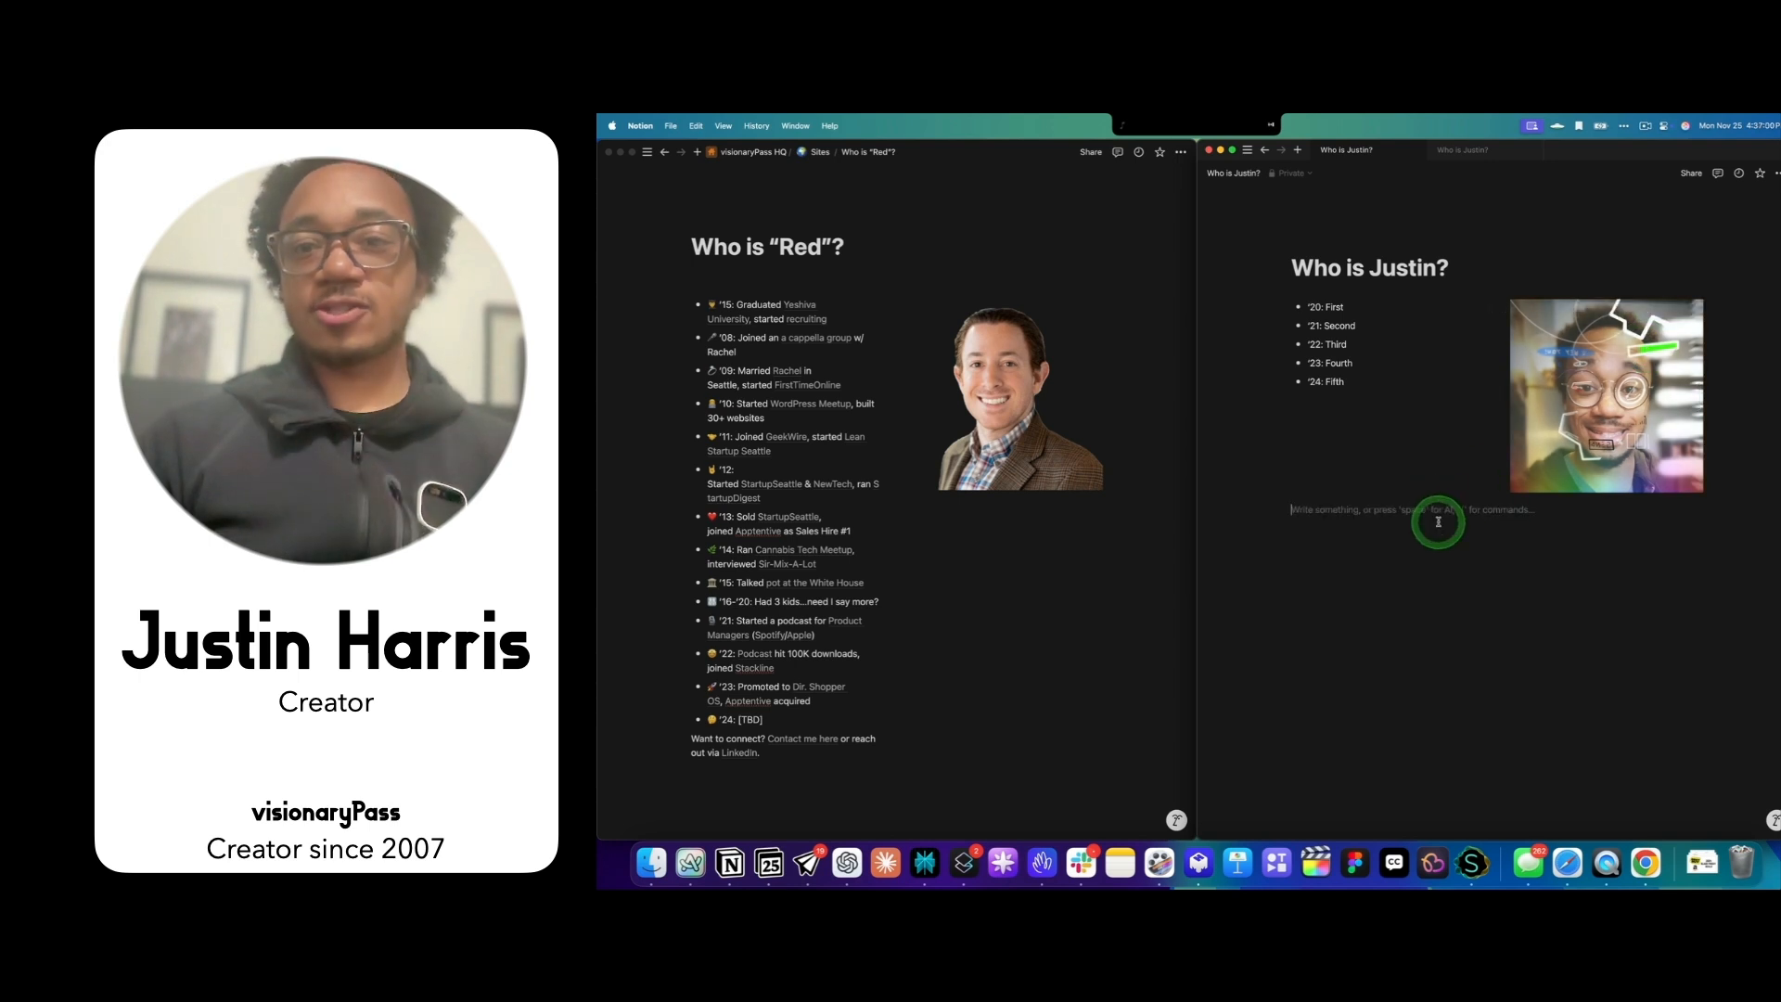
left_click(1438, 458)
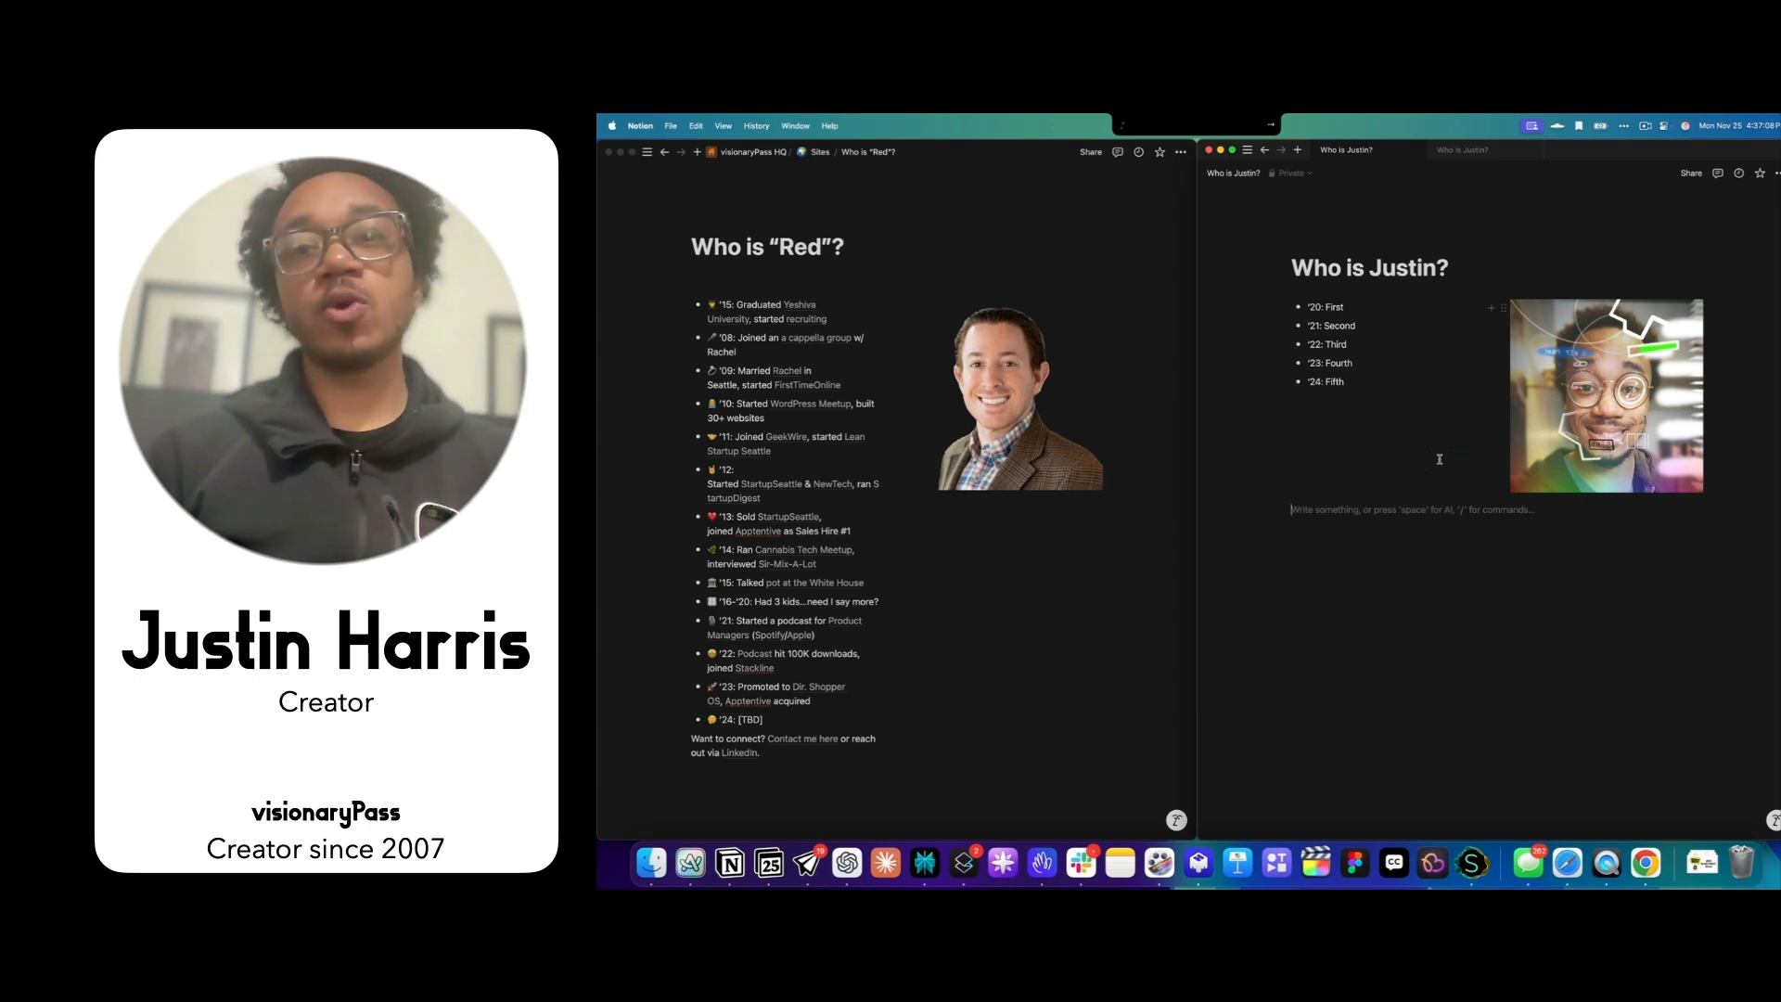
- Put double quotation marks around the first name in the page title
left_click(1370, 267)
type("\"")
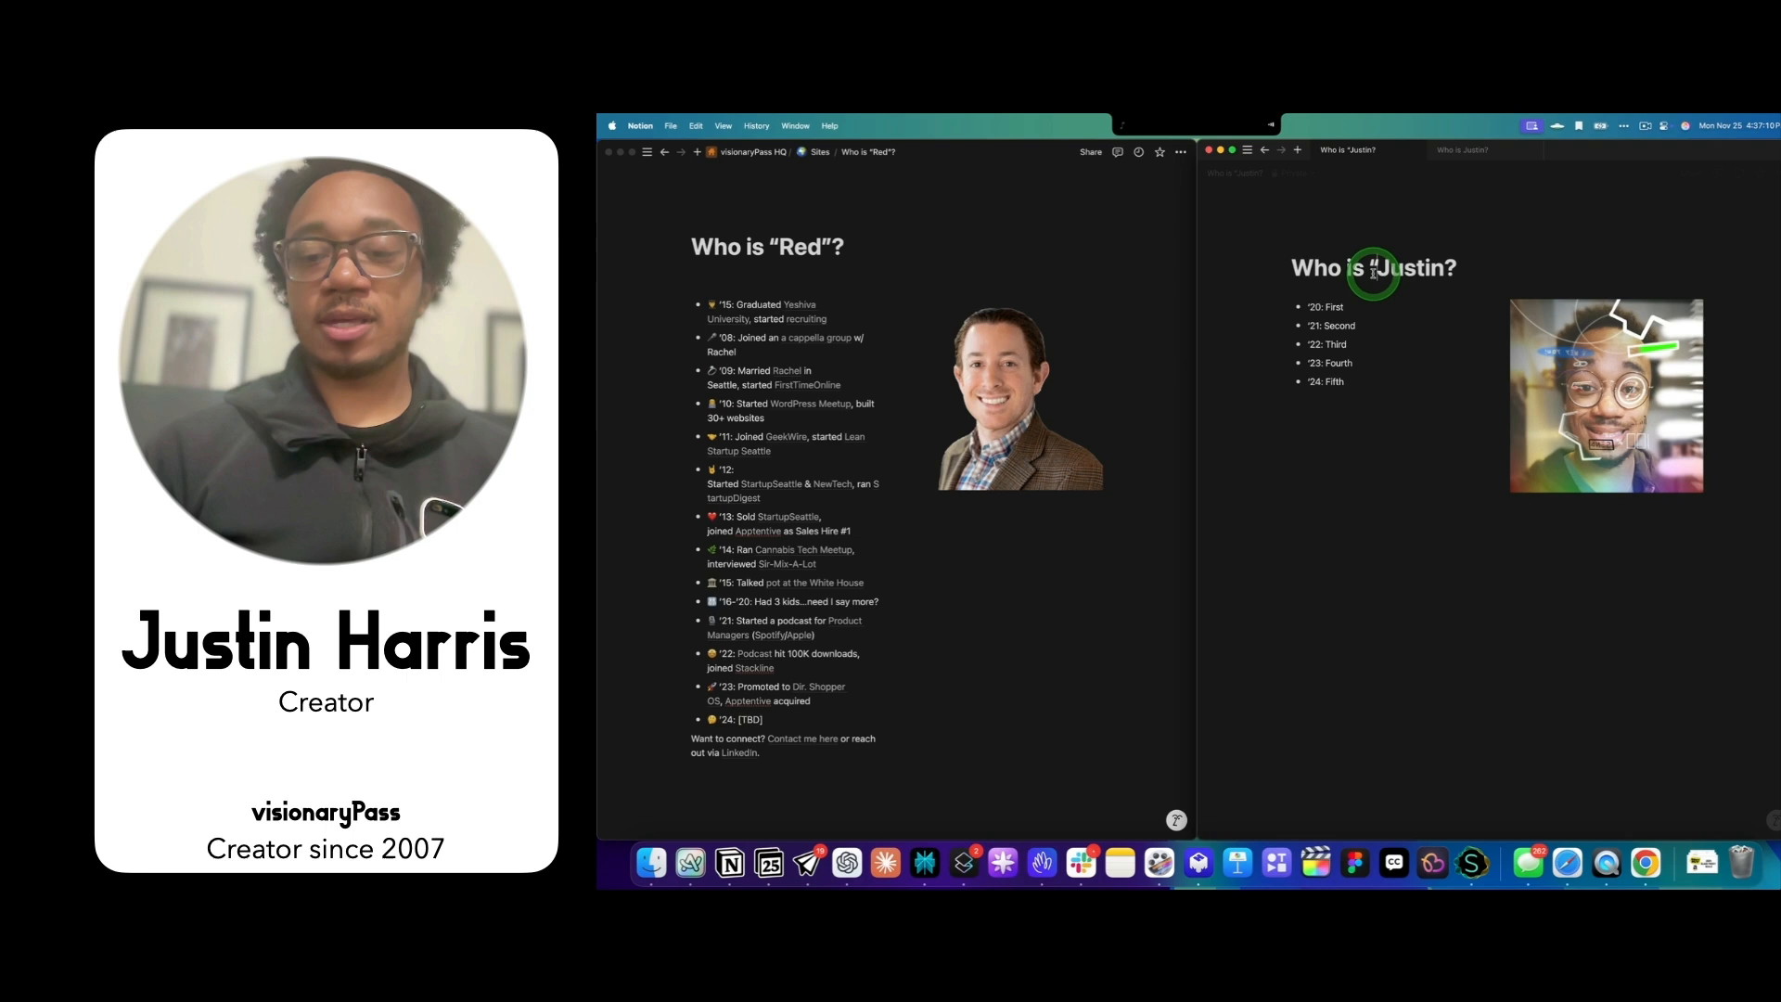
type("\"")
left_click(1422, 311)
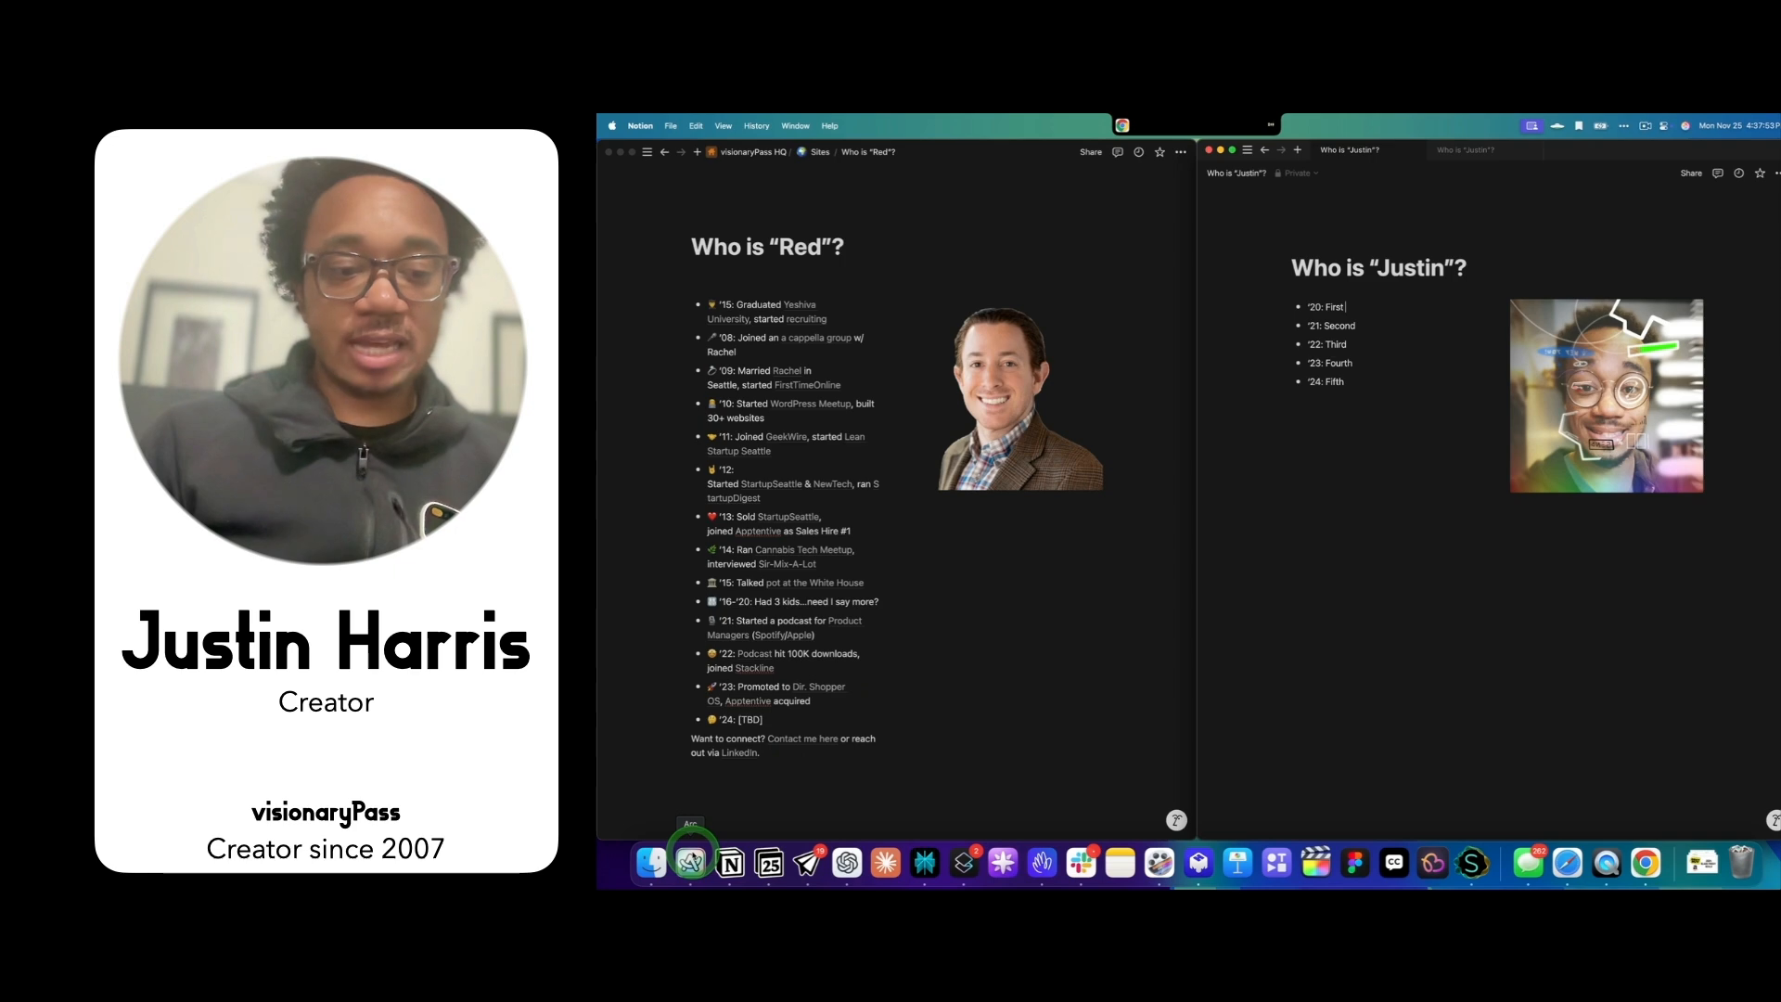
- With the reference site shown in Arc, add "Still want to get in touch? Not spam? Contact me here." below the bullets and widen the first column
left_click(690, 860)
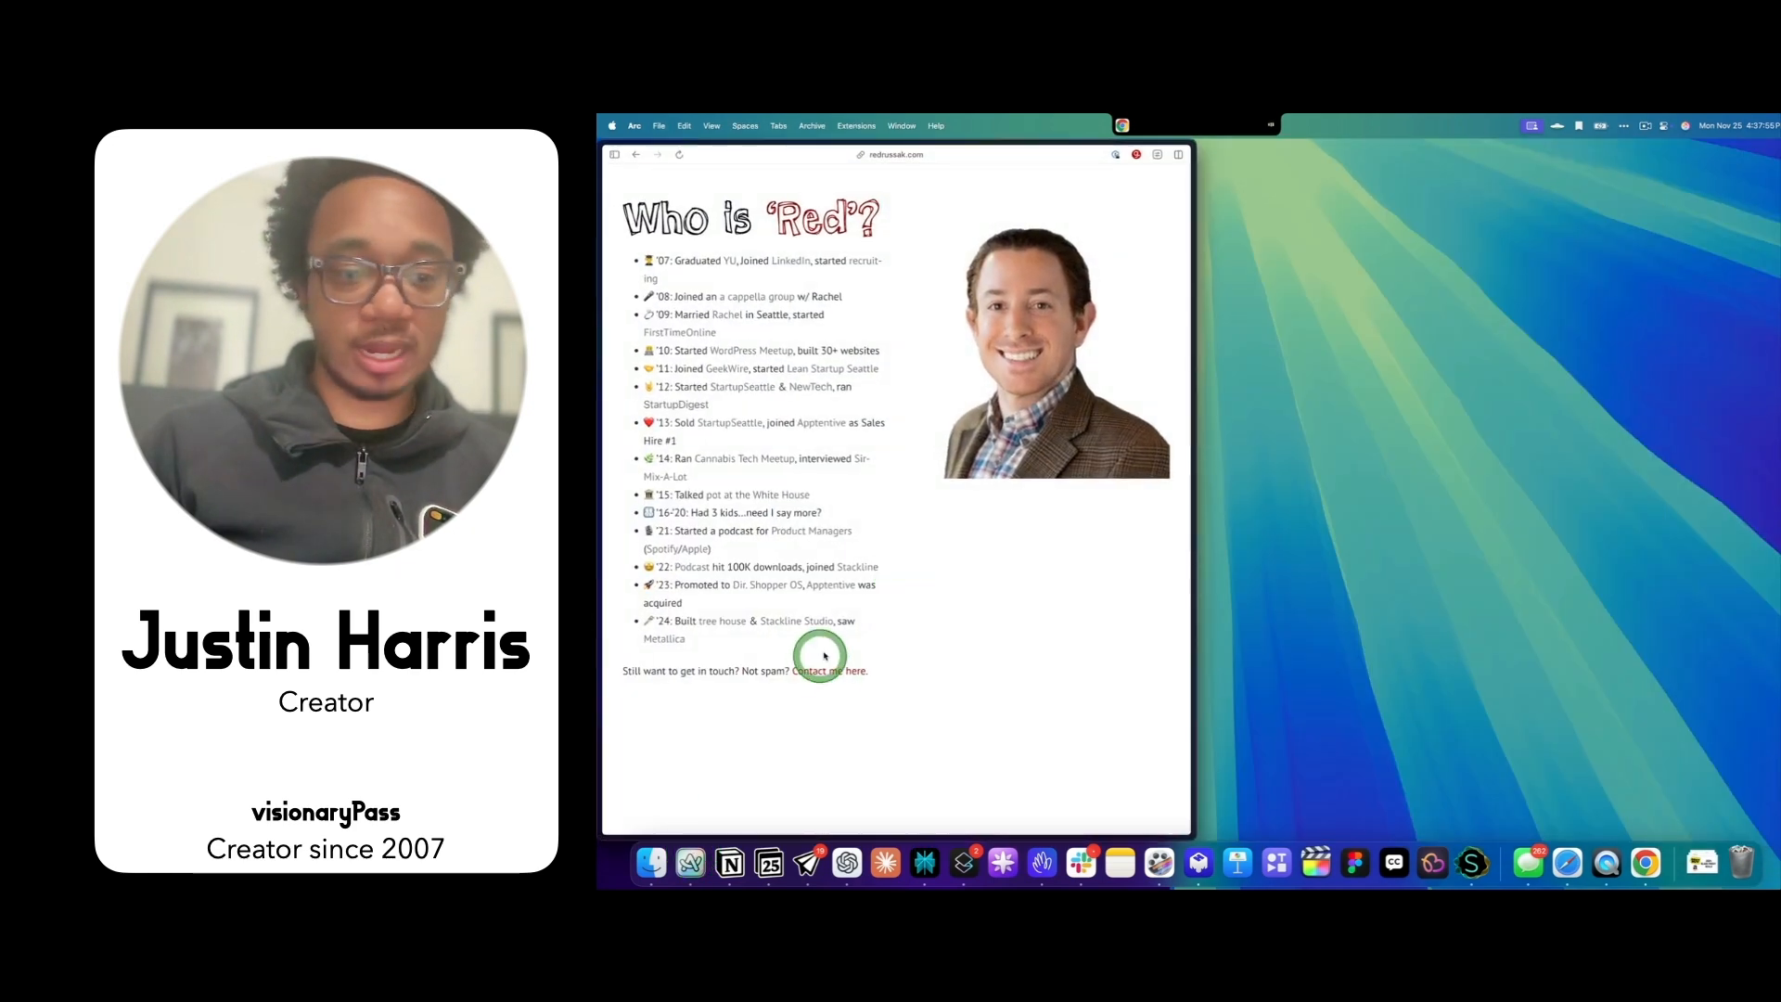
mouse_move(602, 624)
left_click(650, 760)
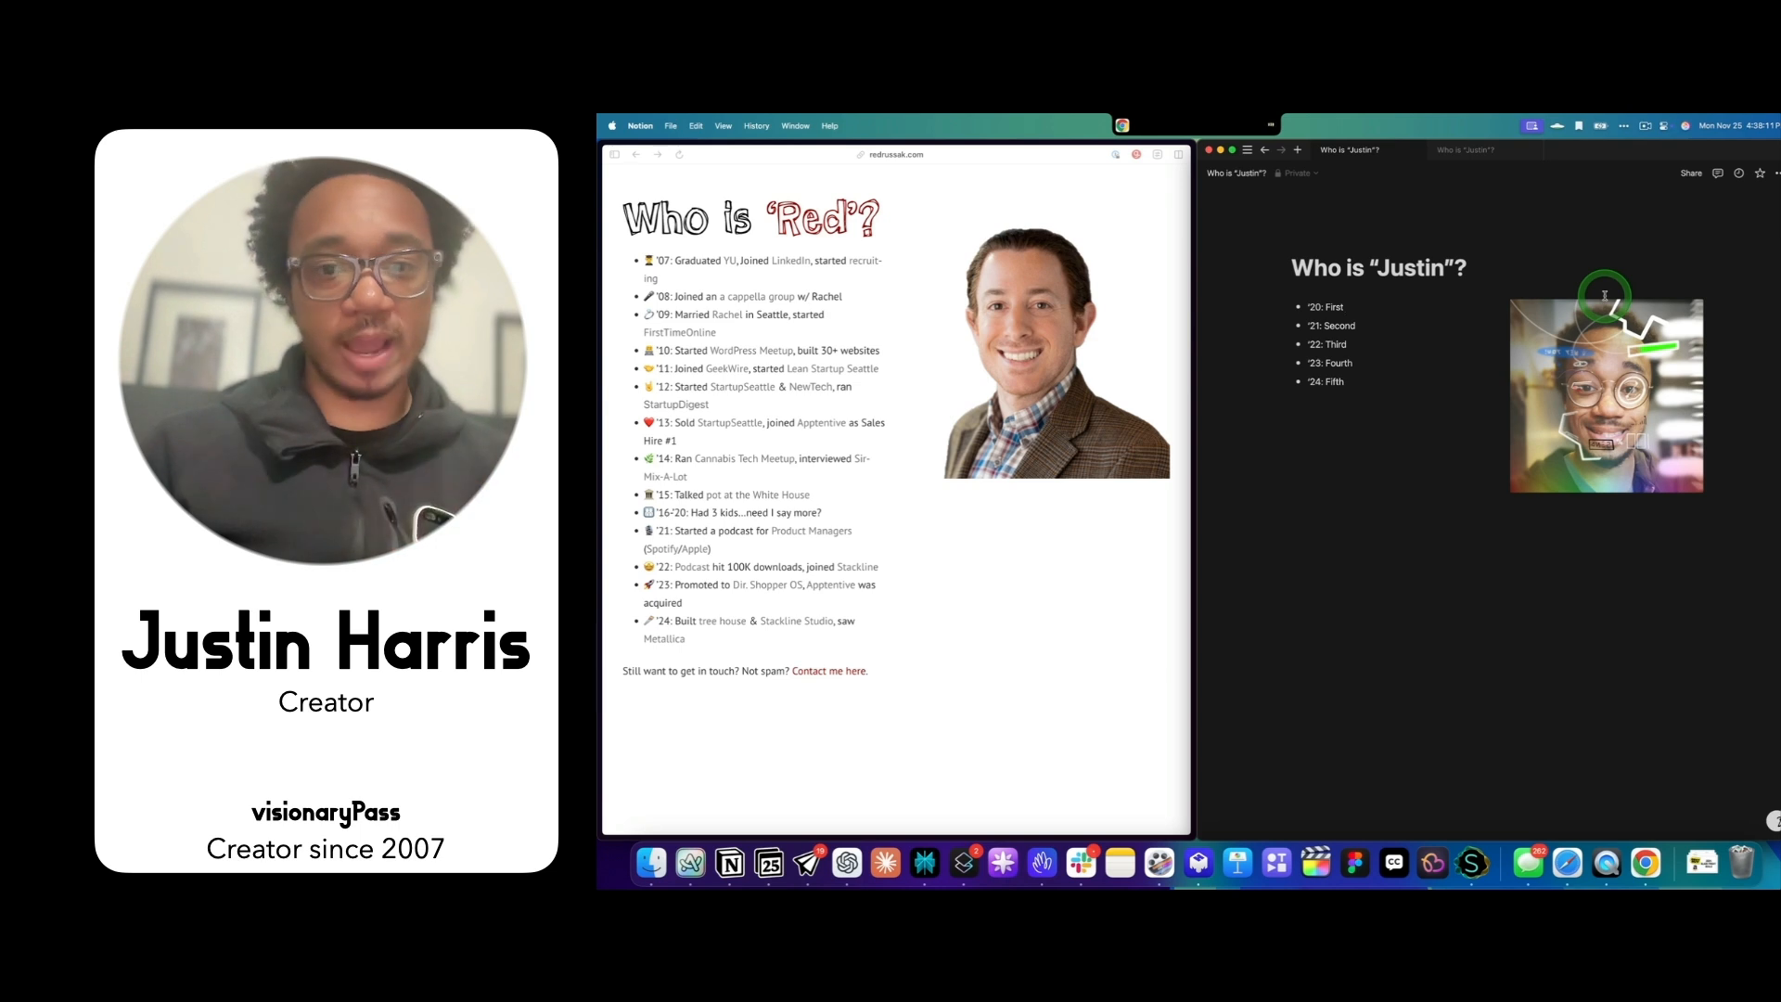
left_click(1396, 388)
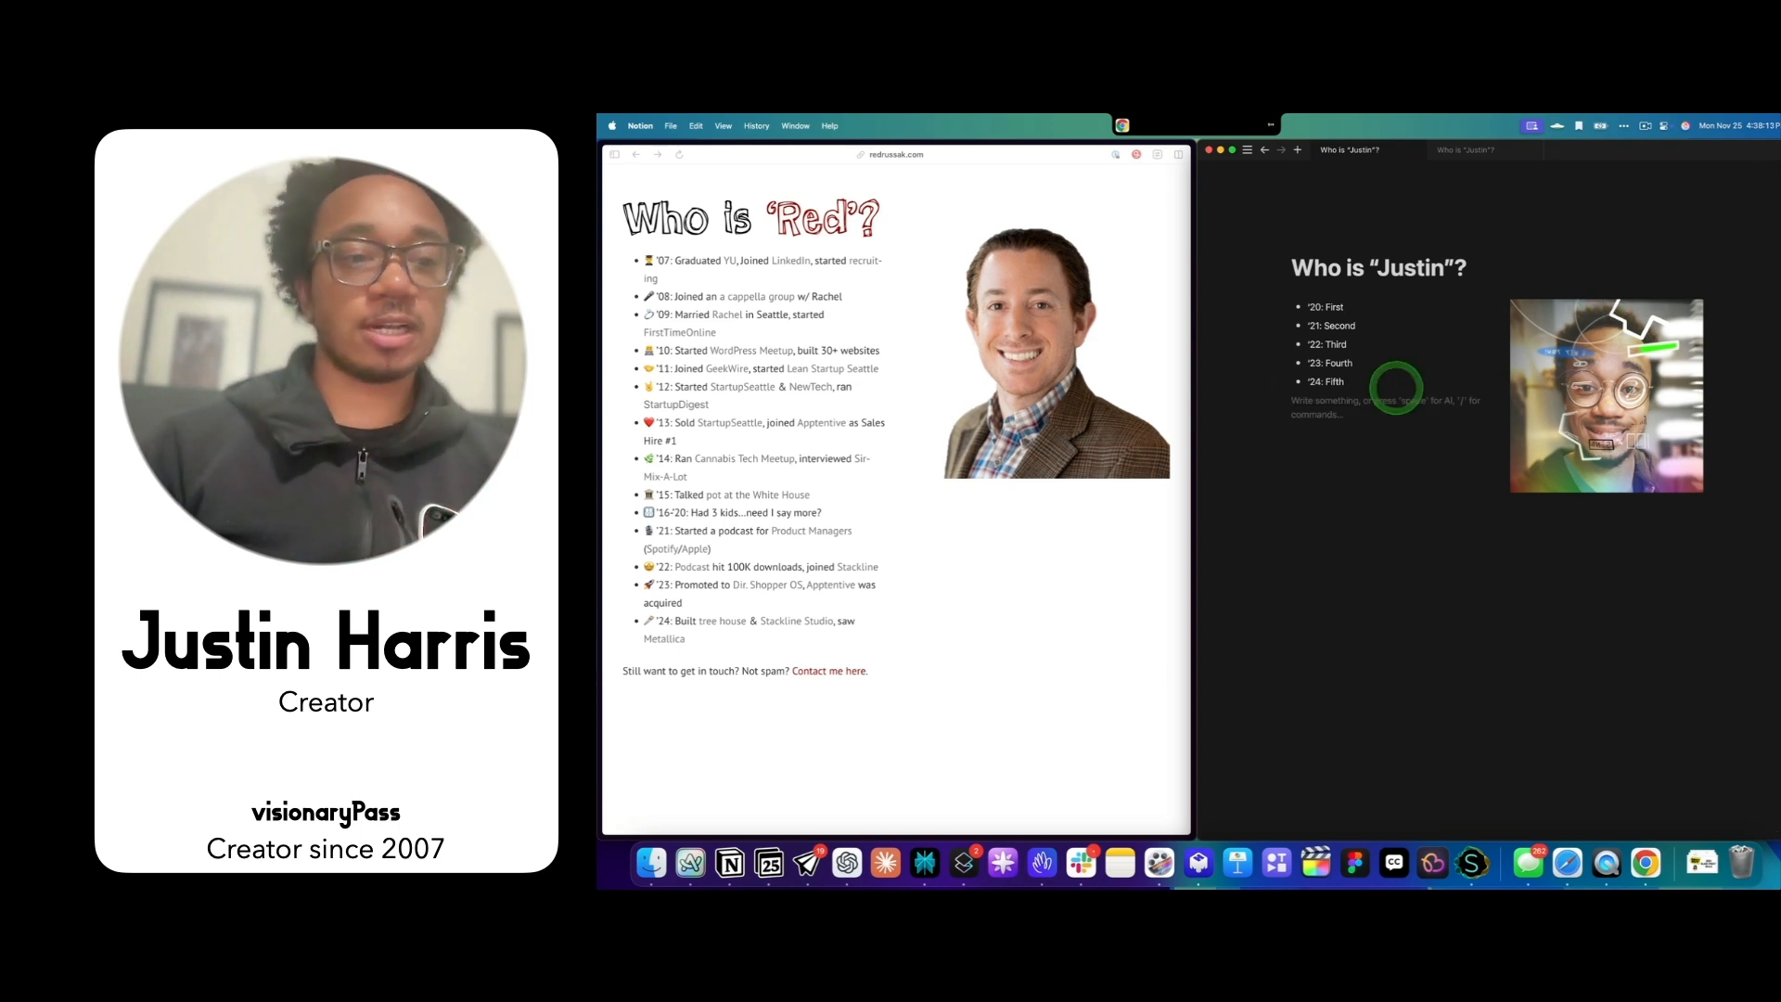
type("Still want to ge")
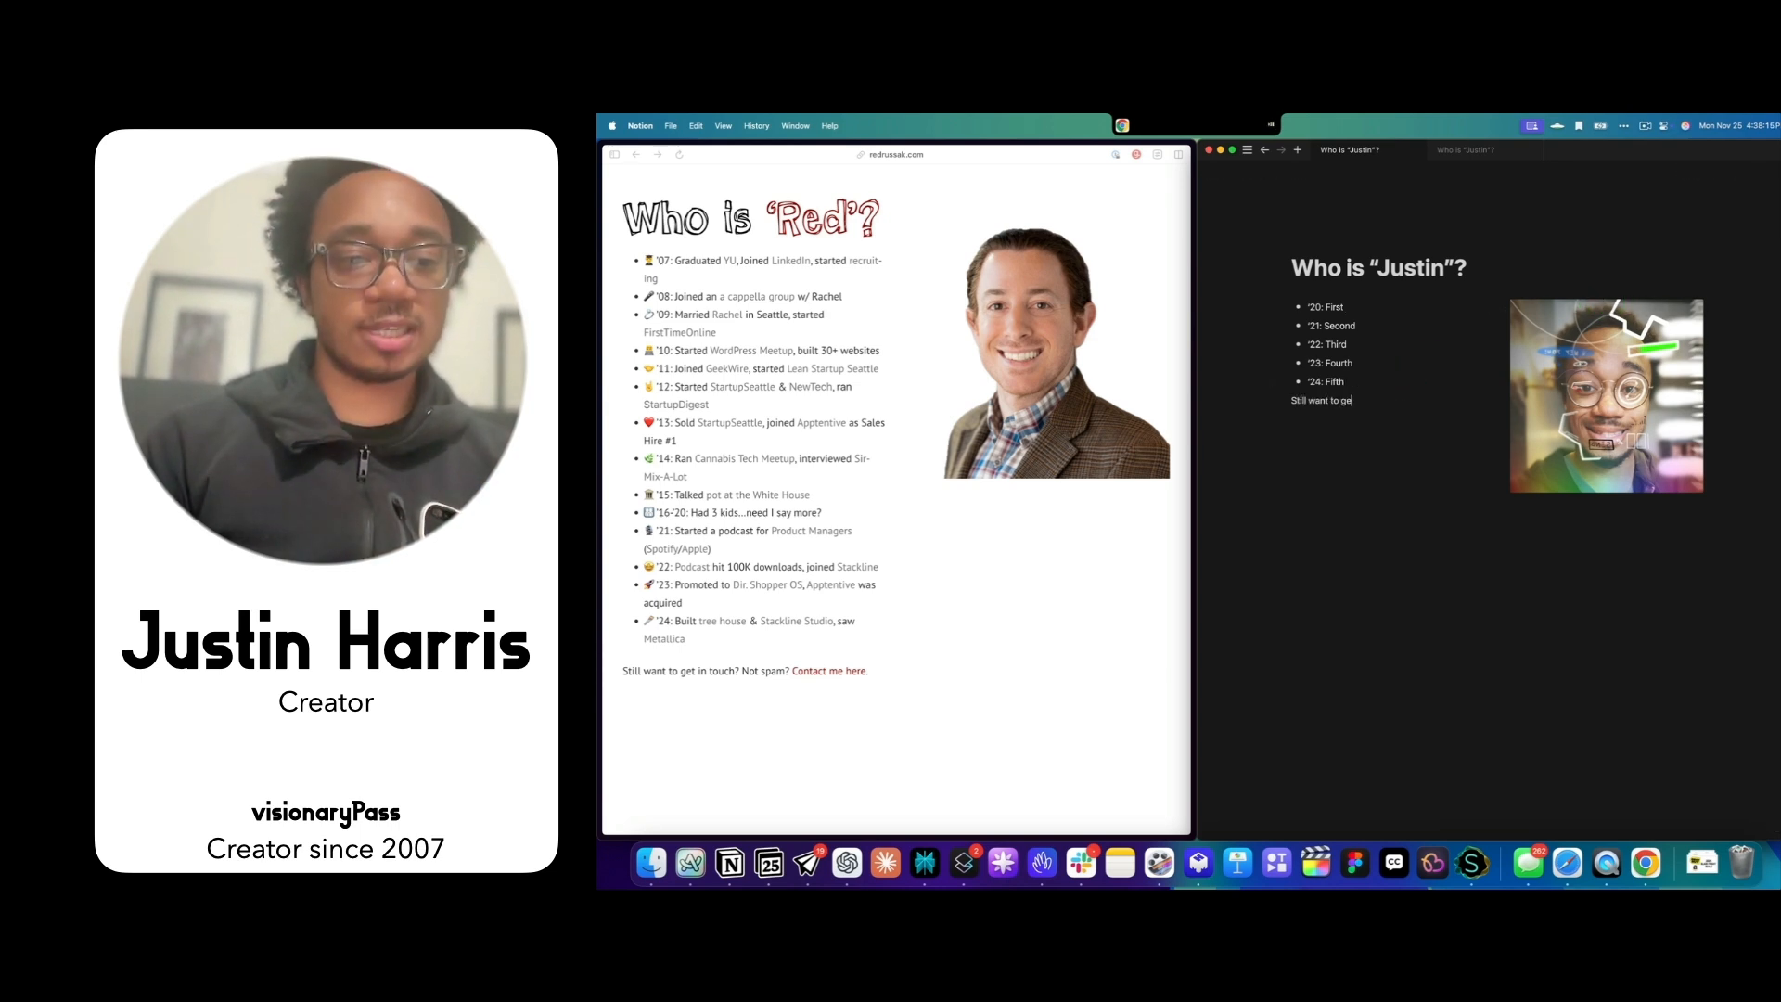
type("t in touch? Not spam? Contact me here.")
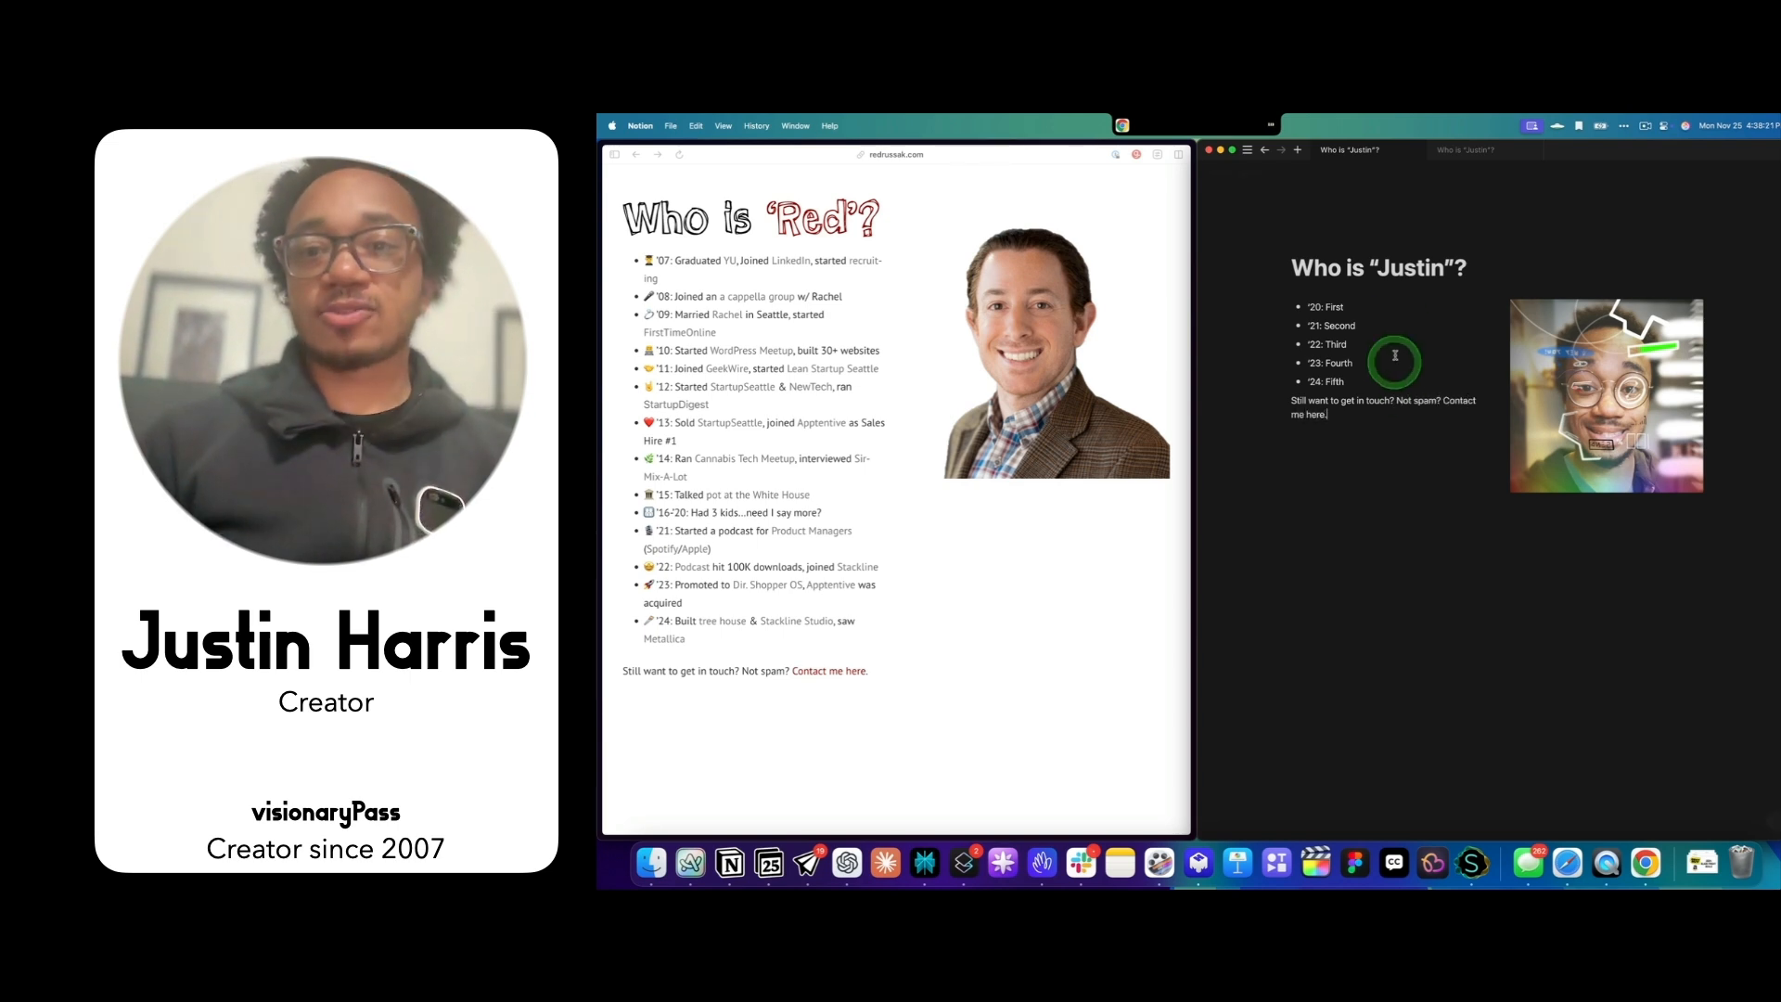
left_click_drag(1494, 332, 1546, 334)
left_click(1476, 477)
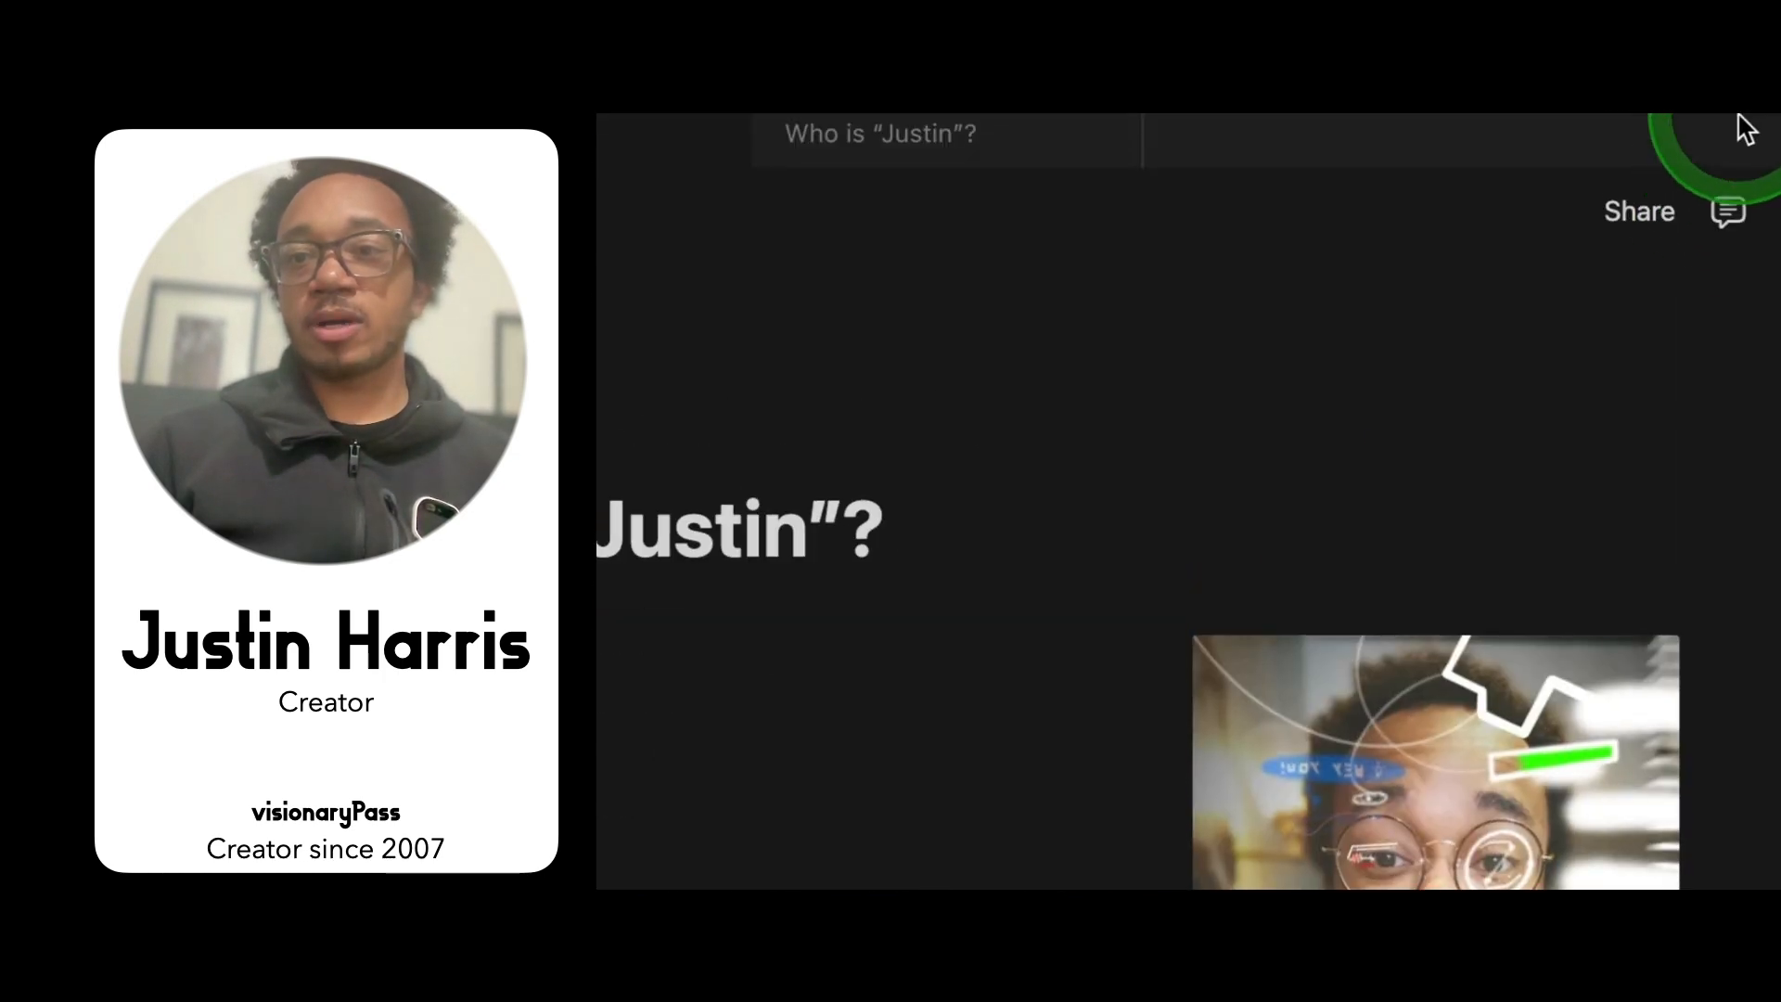
- Publish the profile page to the web as a Notion site
left_click(1655, 208)
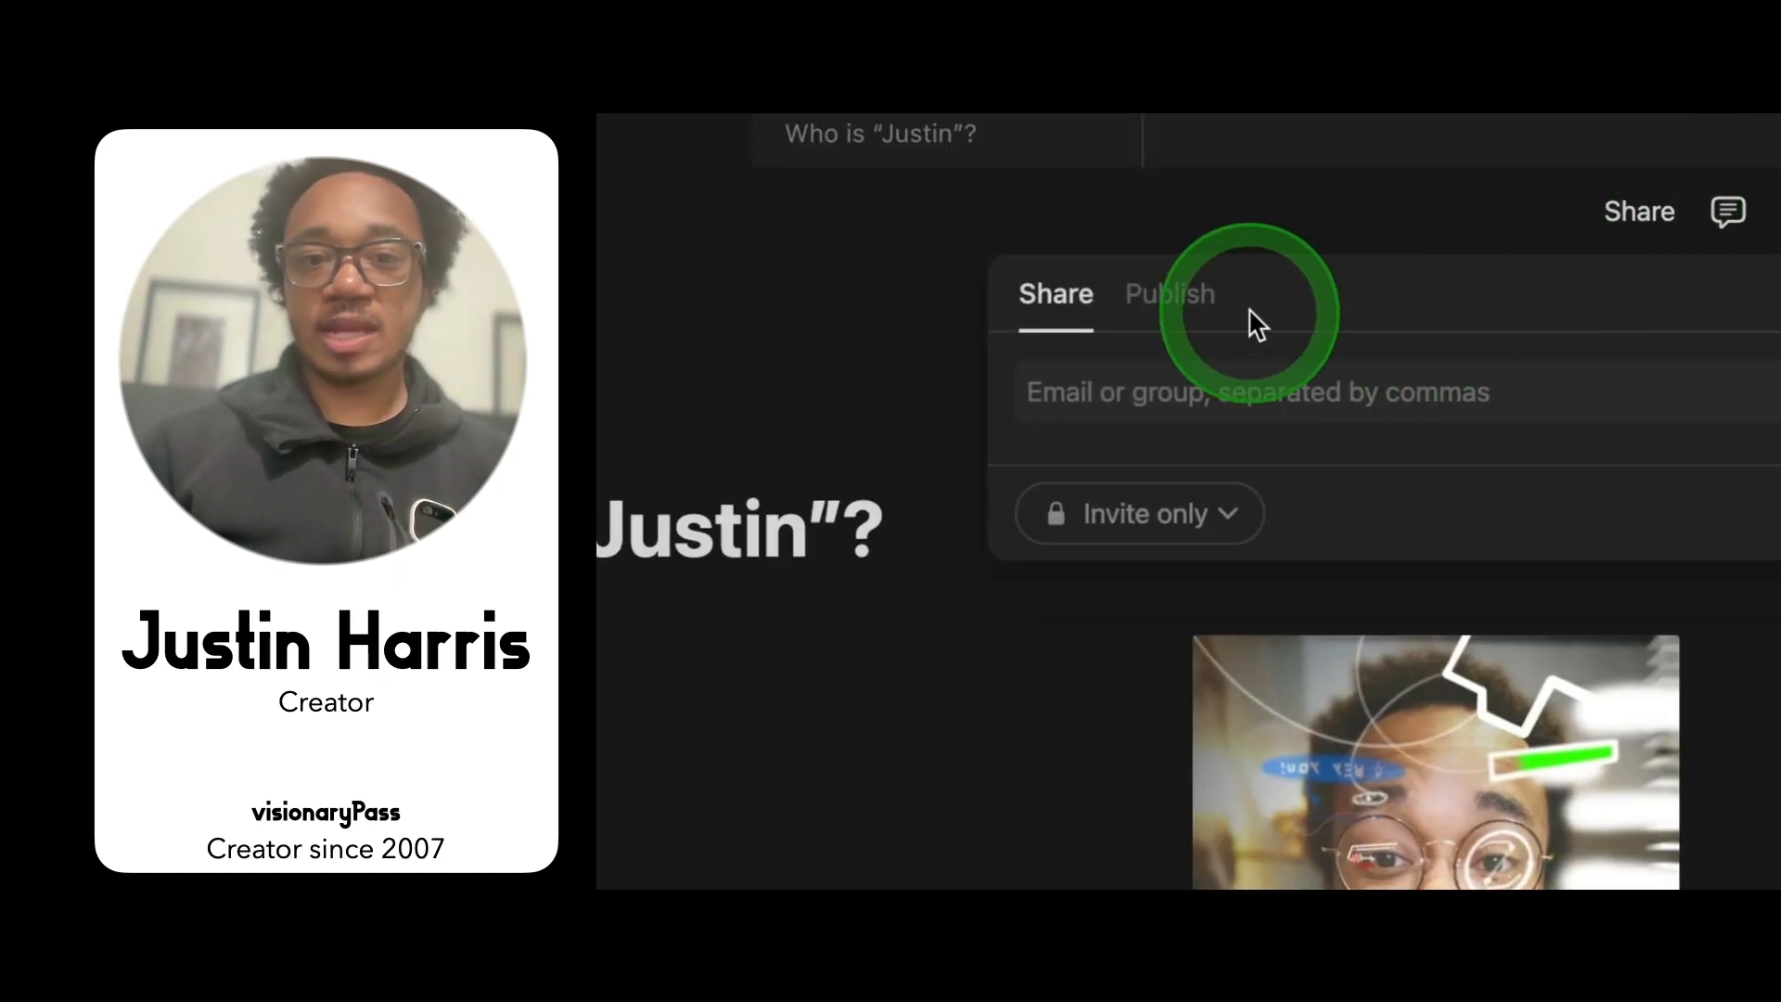
left_click(1190, 310)
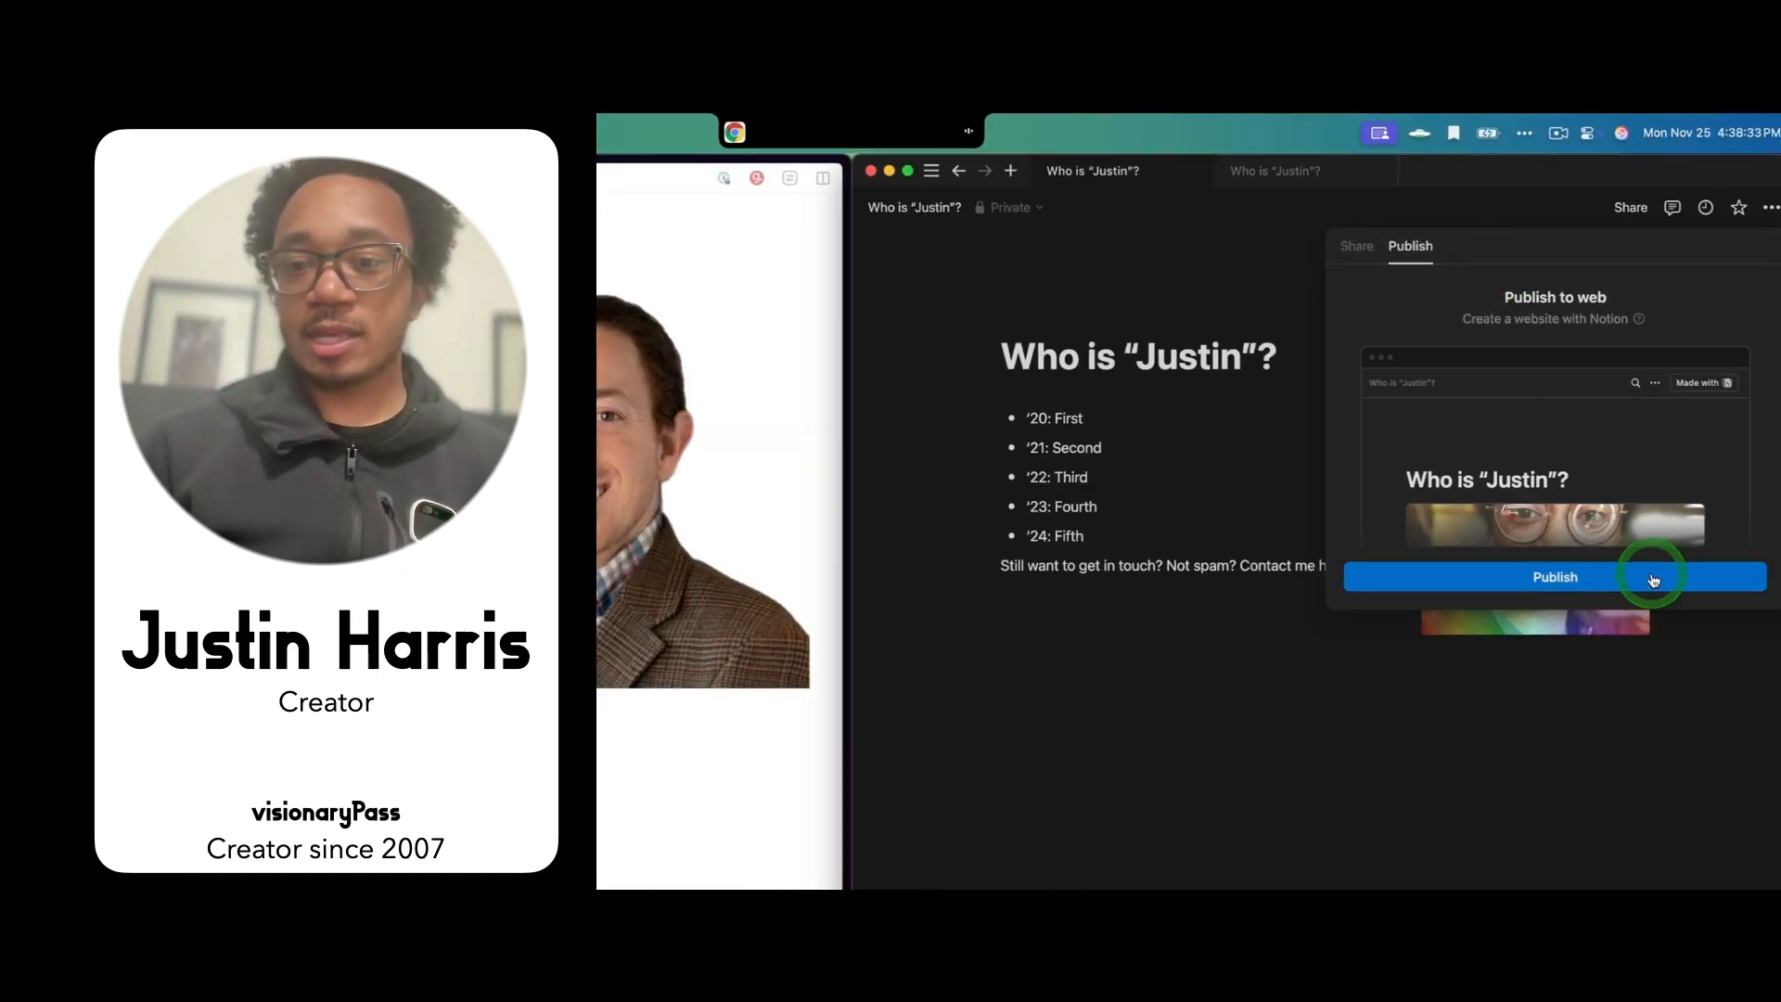
left_click(1654, 580)
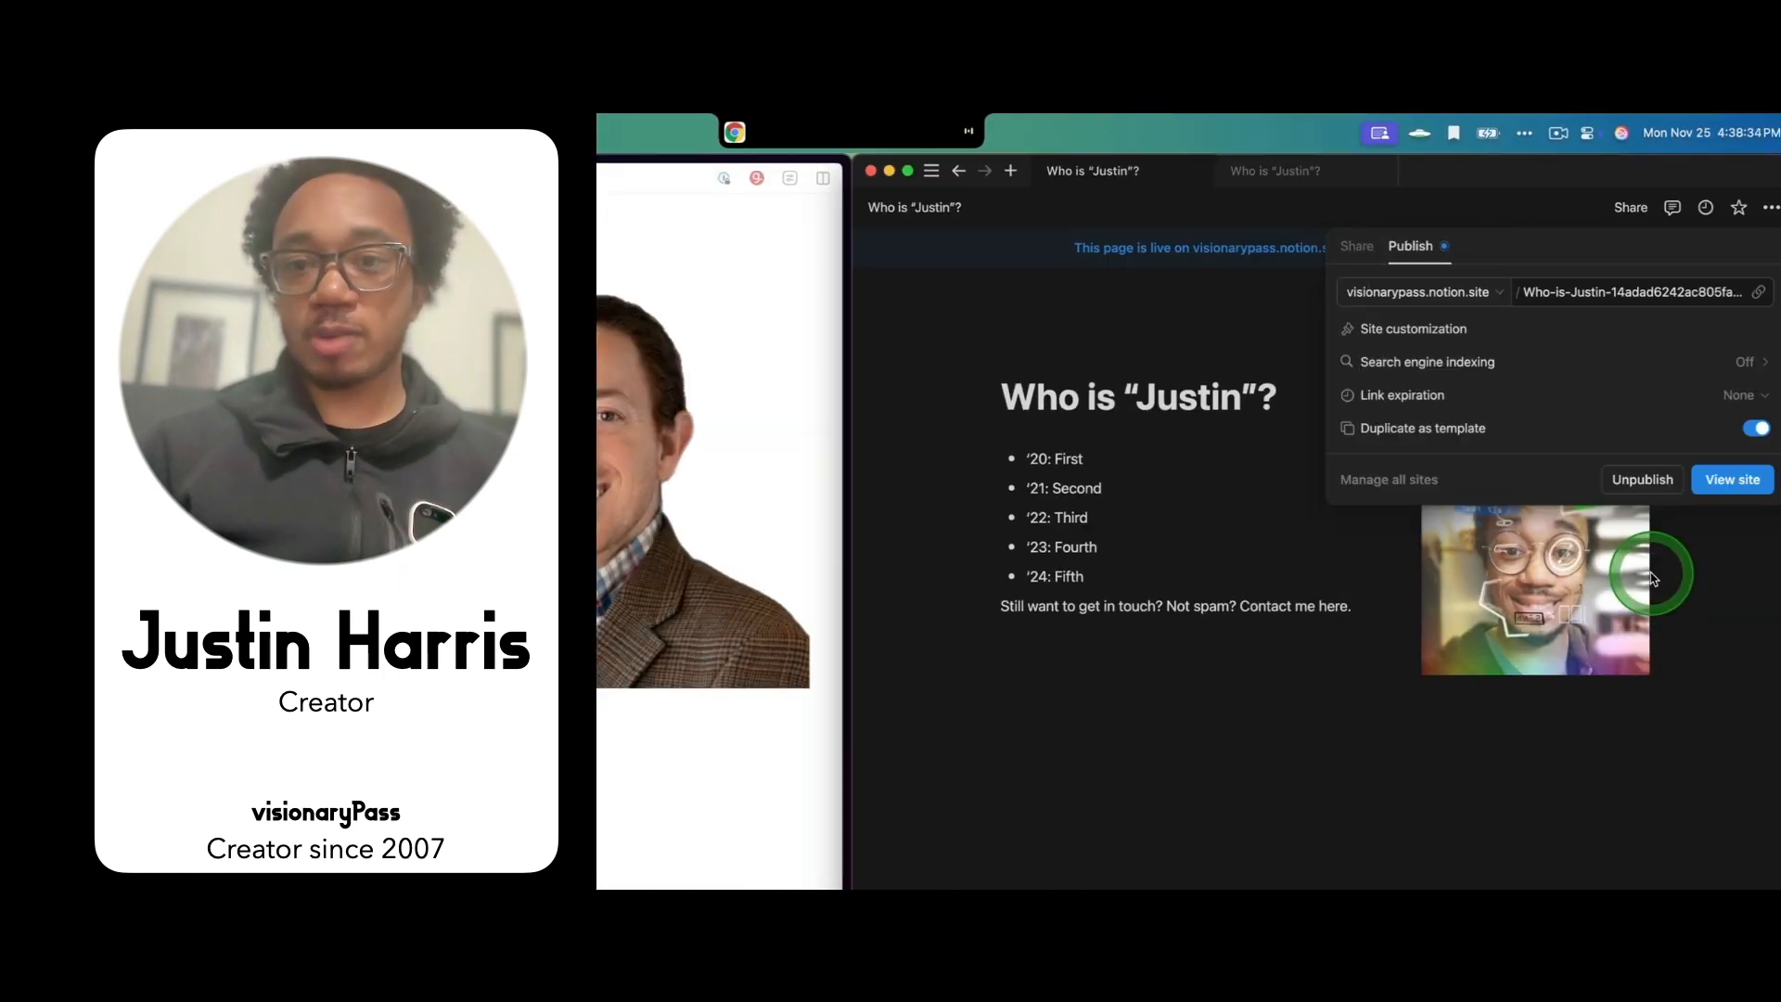
- Open the published site in Arc's main window, minimize the Notion window and enlarge the browser to fill the screen
left_click(1700, 480)
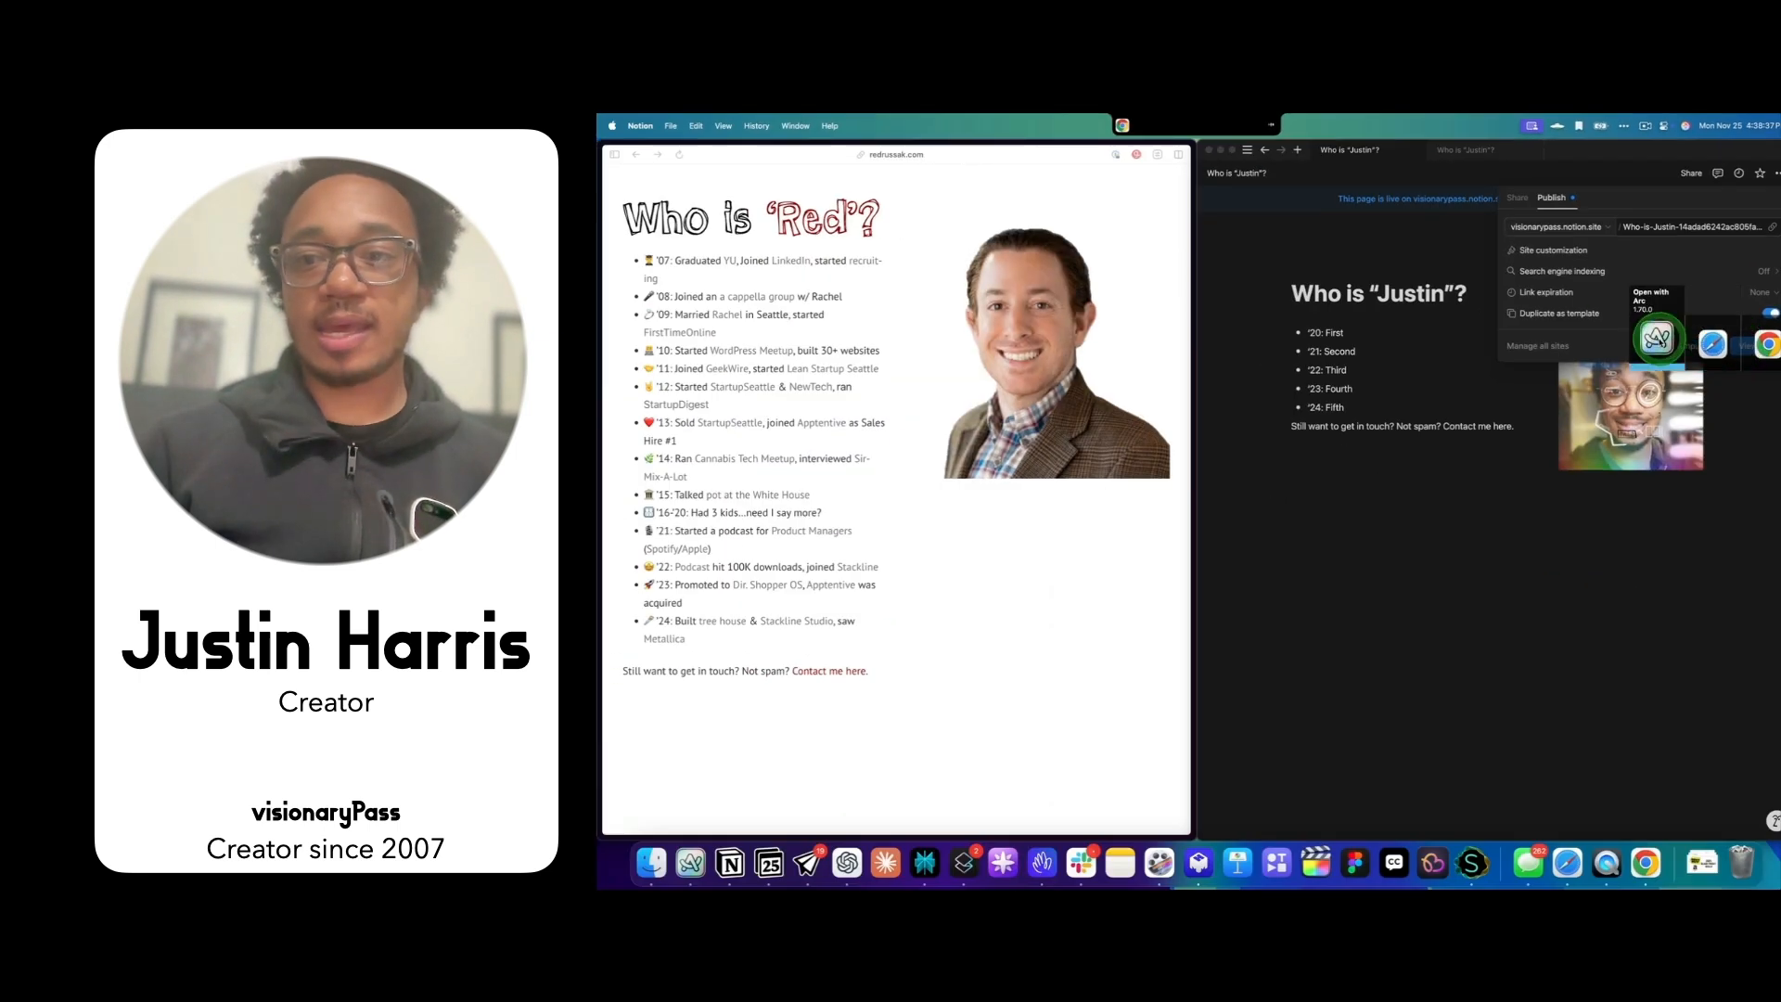
left_click(1658, 341)
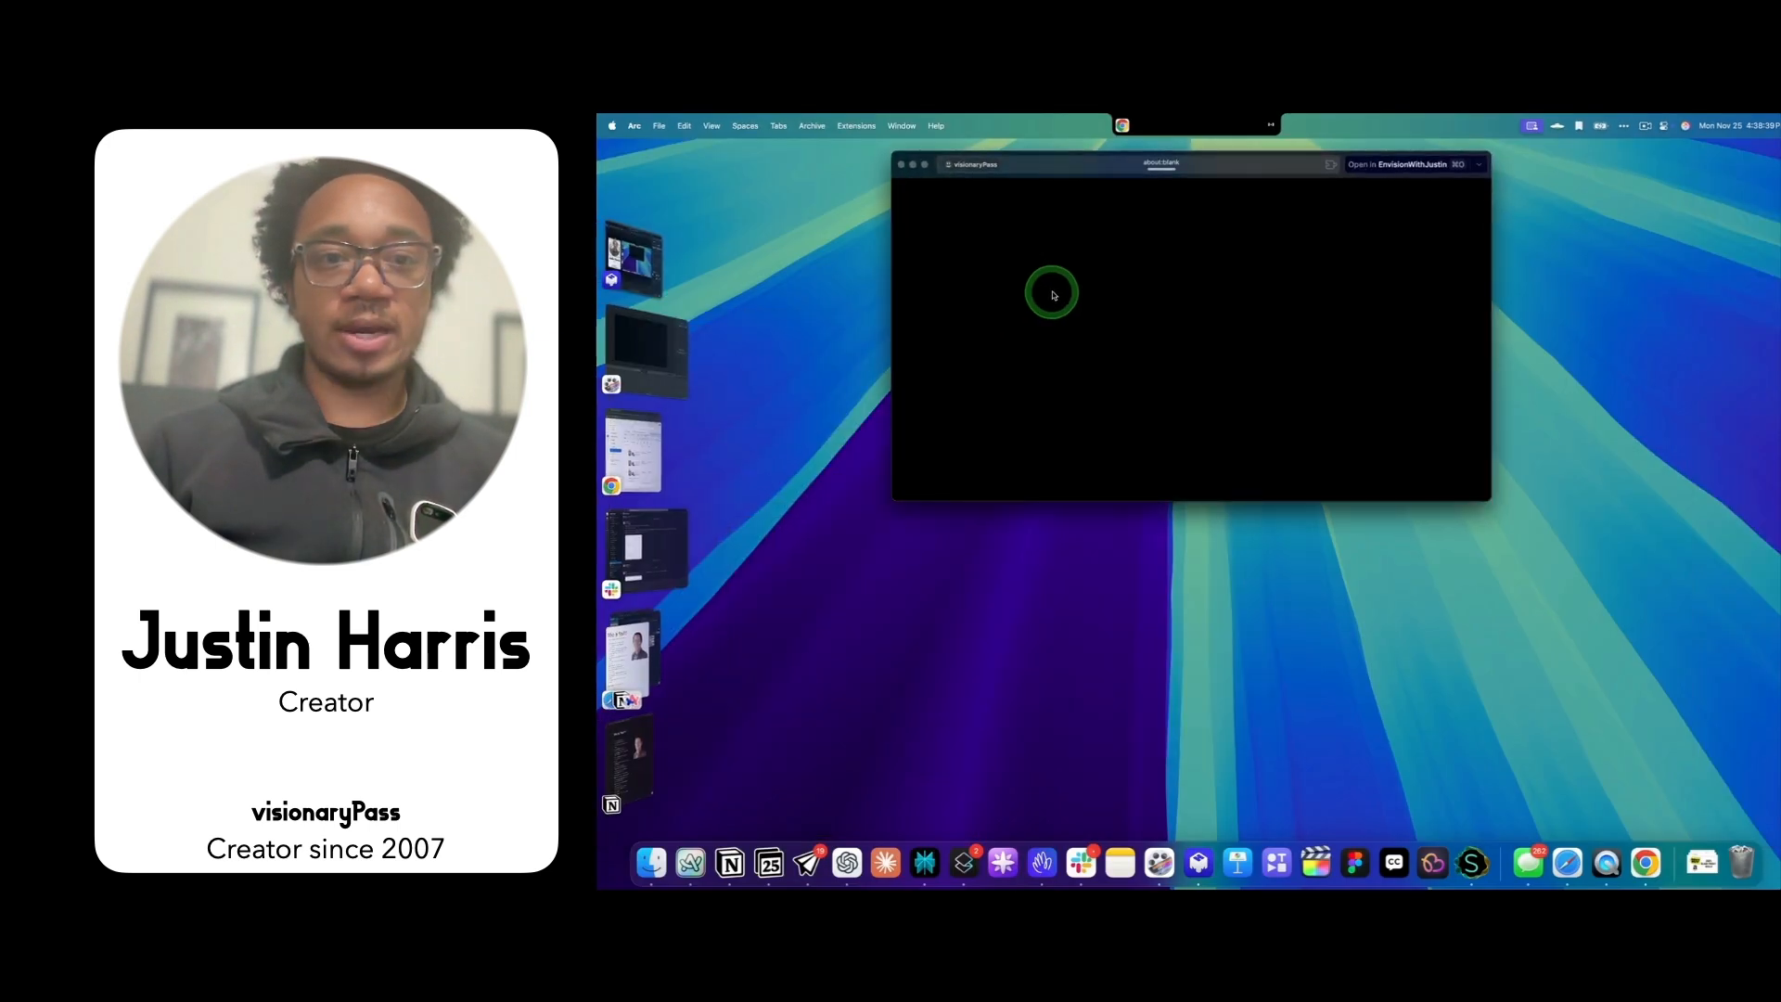
left_click(1414, 168)
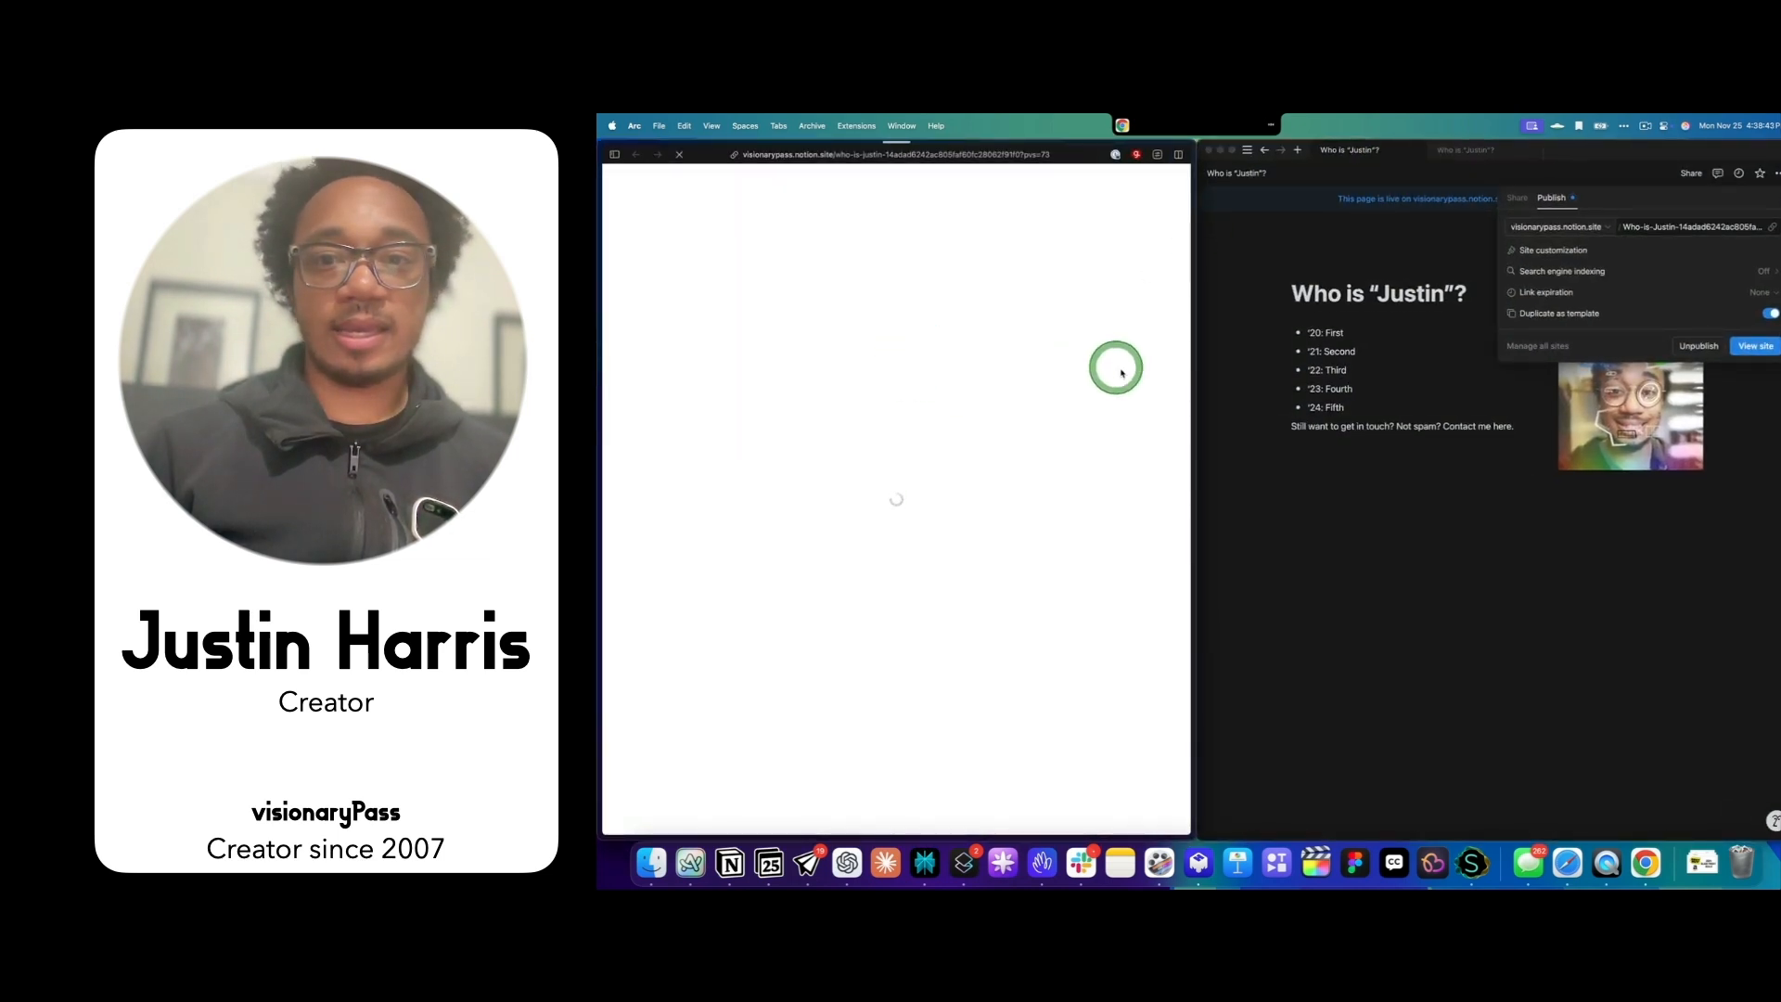
left_click(1312, 392)
left_click(1222, 150)
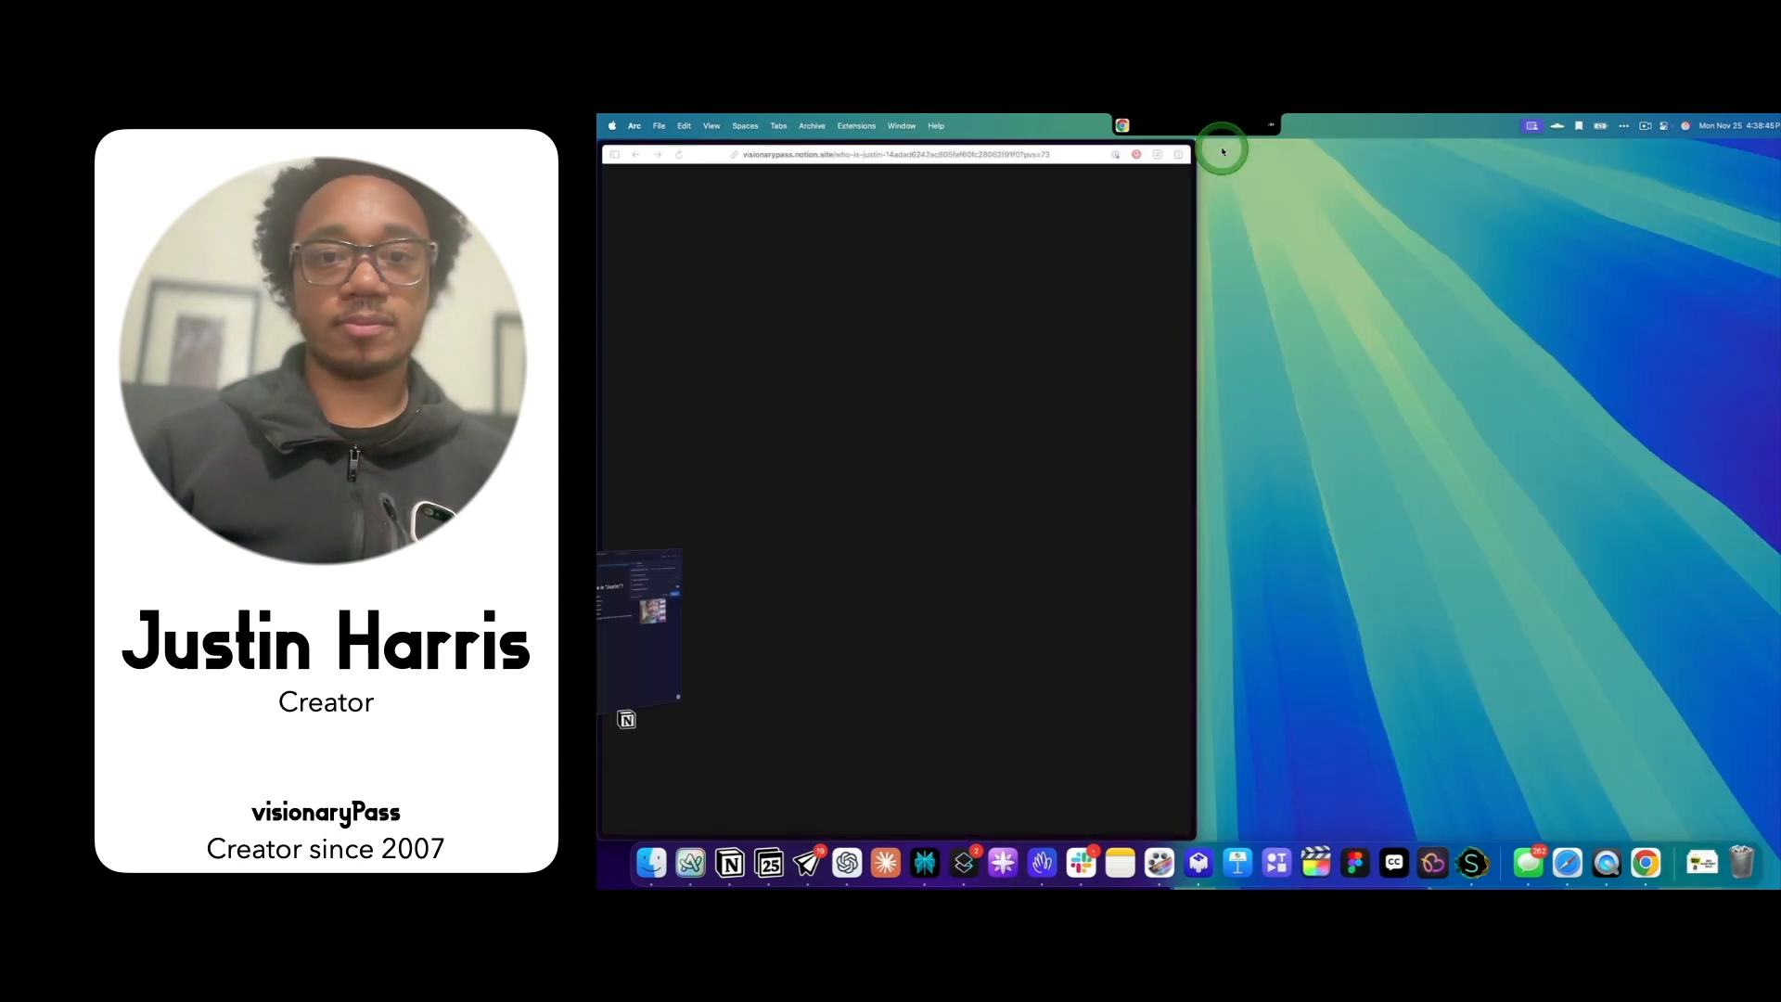
key("ctrl+alt+Return")
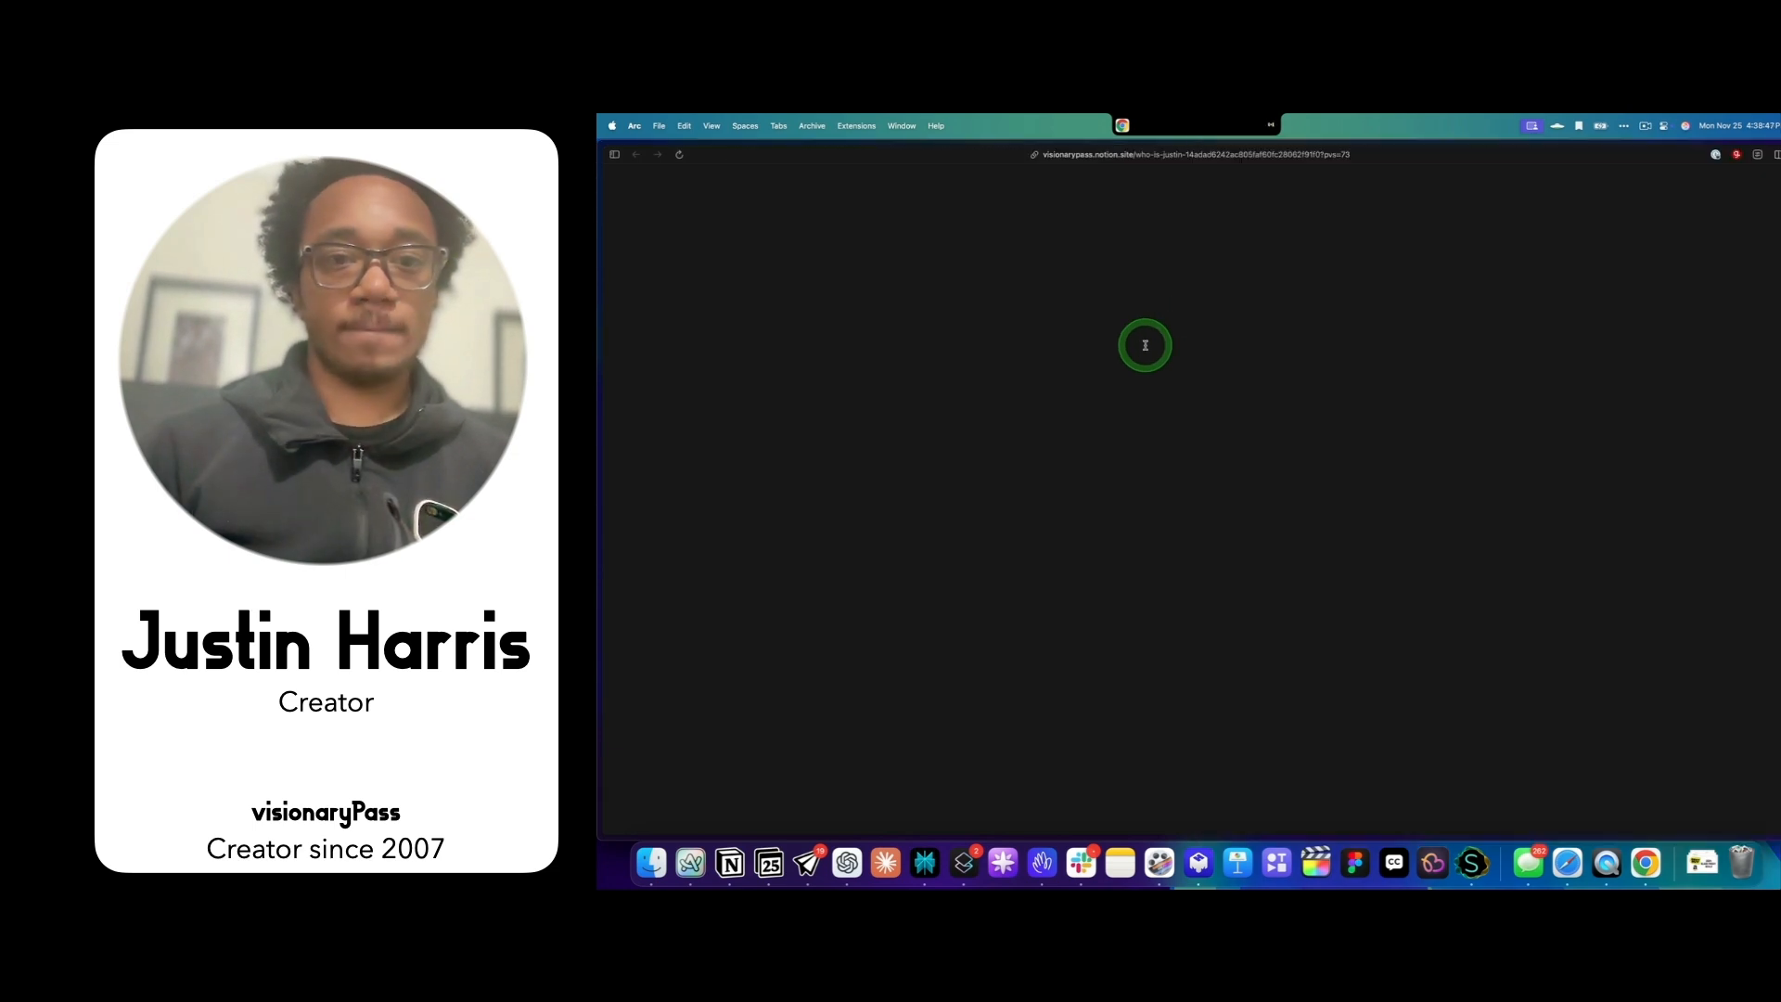